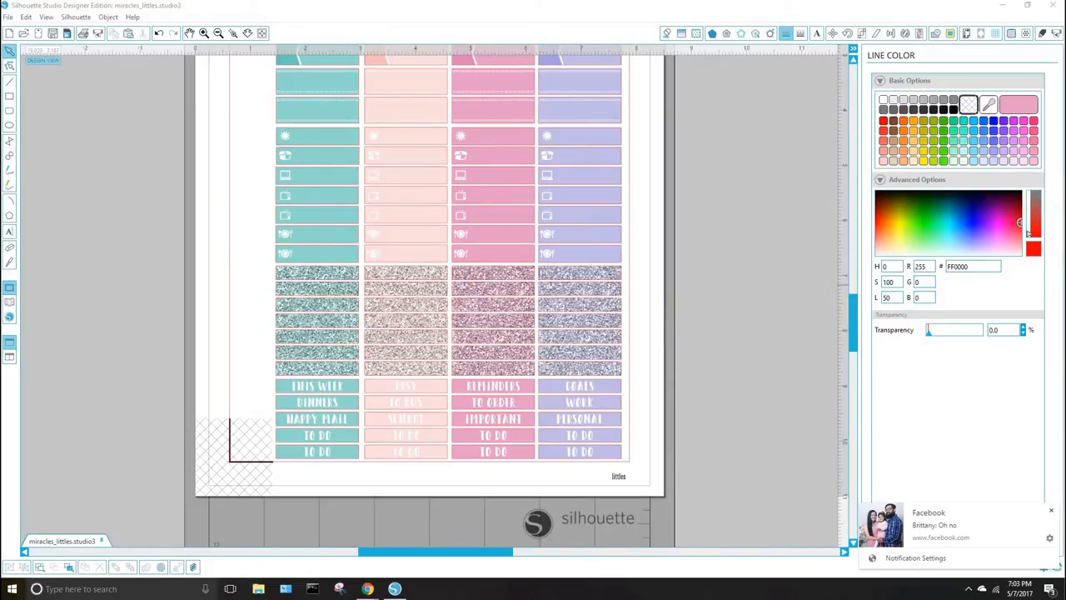
Switch to Chrome and view the Happy Camper font's download page on dafont.com
left_click(367, 588)
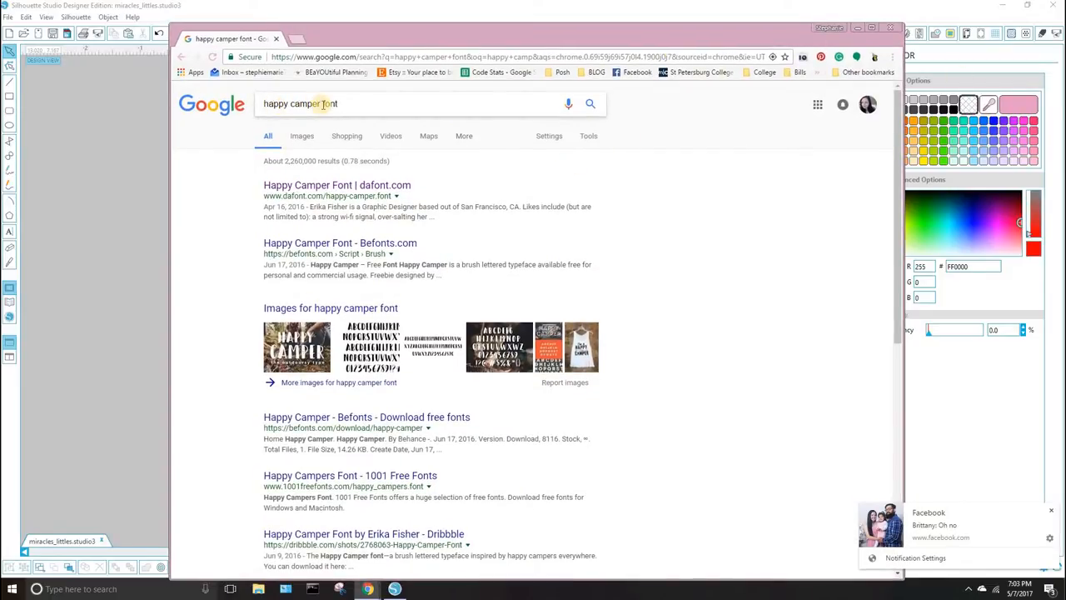
left_click(354, 190)
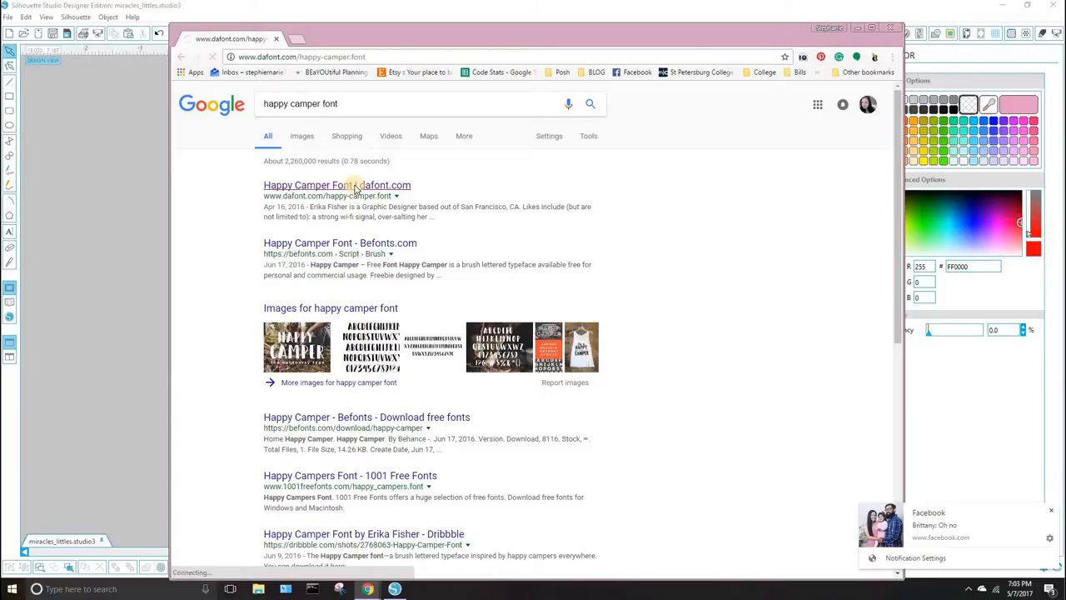
scroll(351, 308, "down", 1)
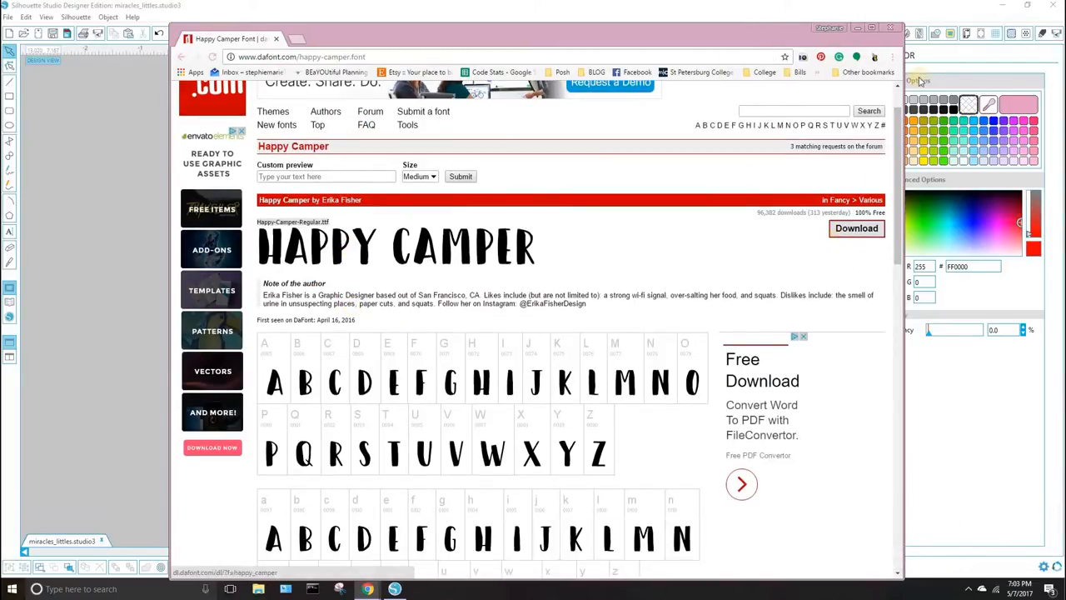
left_click(896, 33)
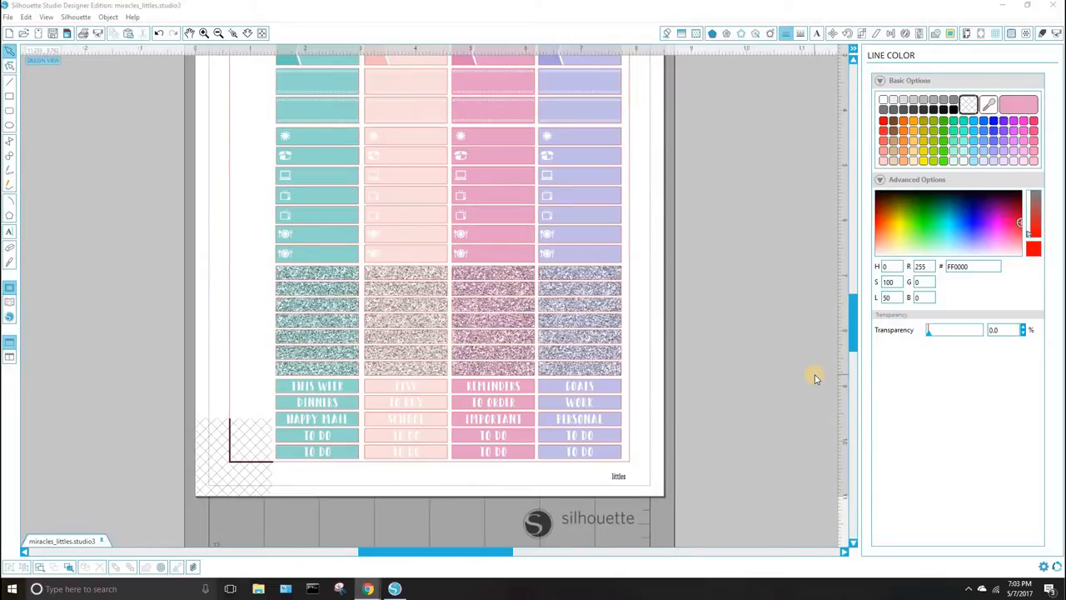
Try to install the Happy-Camper-Regular font from the happy_camper folder in Downloads, declining to replace the installed copy
left_click(263, 590)
left_click(366, 254)
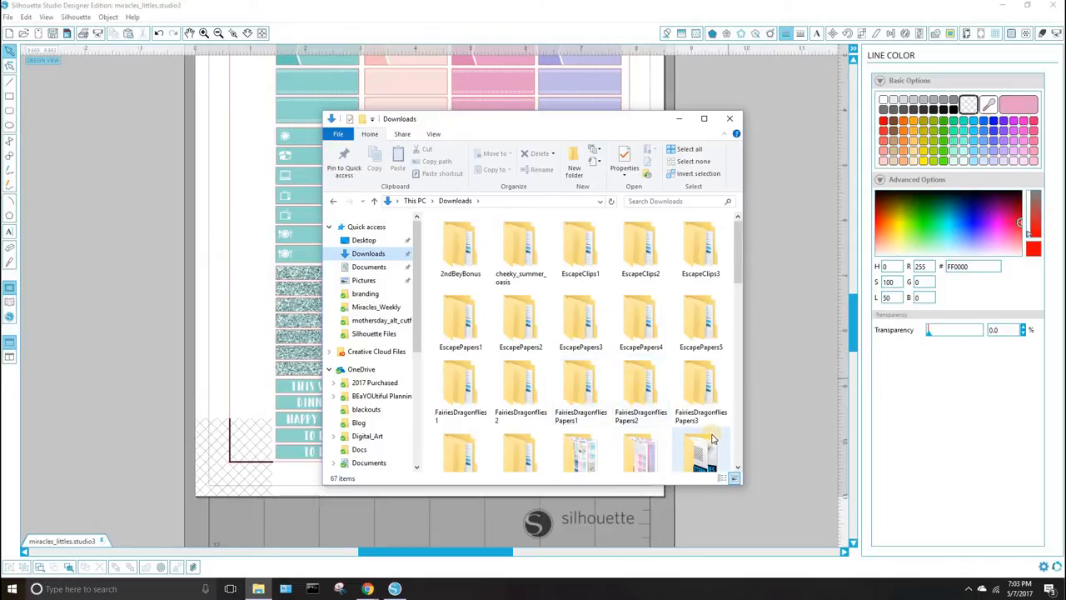
scroll(707, 446, "down", 3)
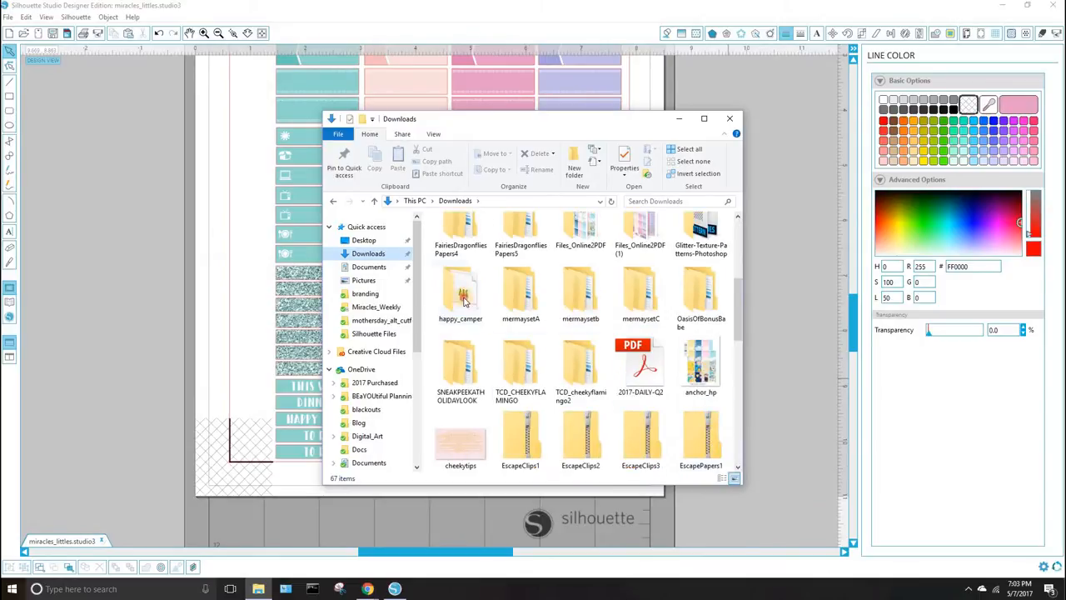
double_click(464, 300)
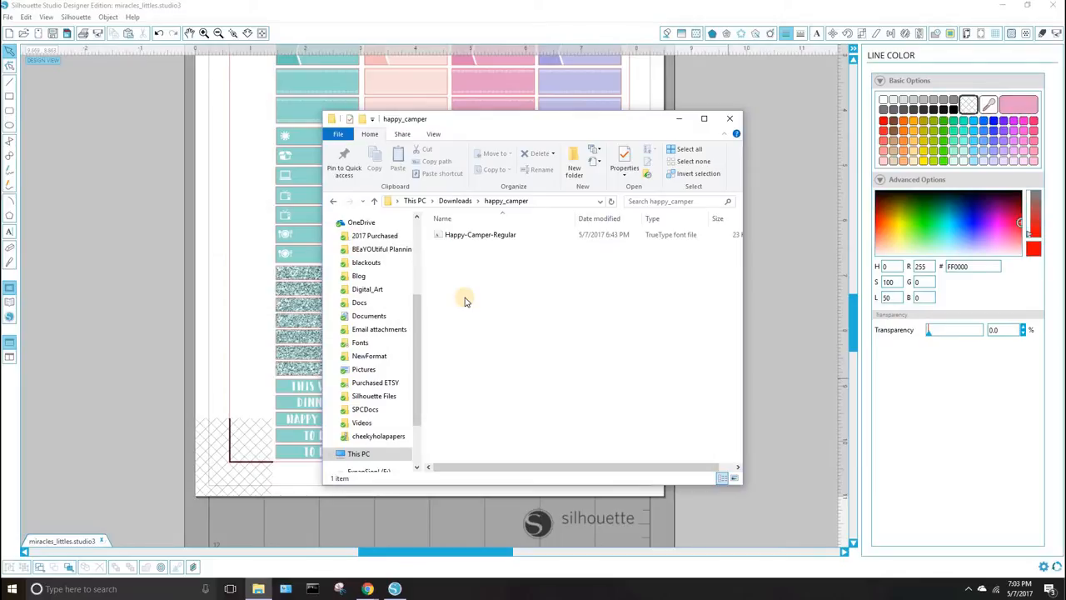
left_click(469, 237)
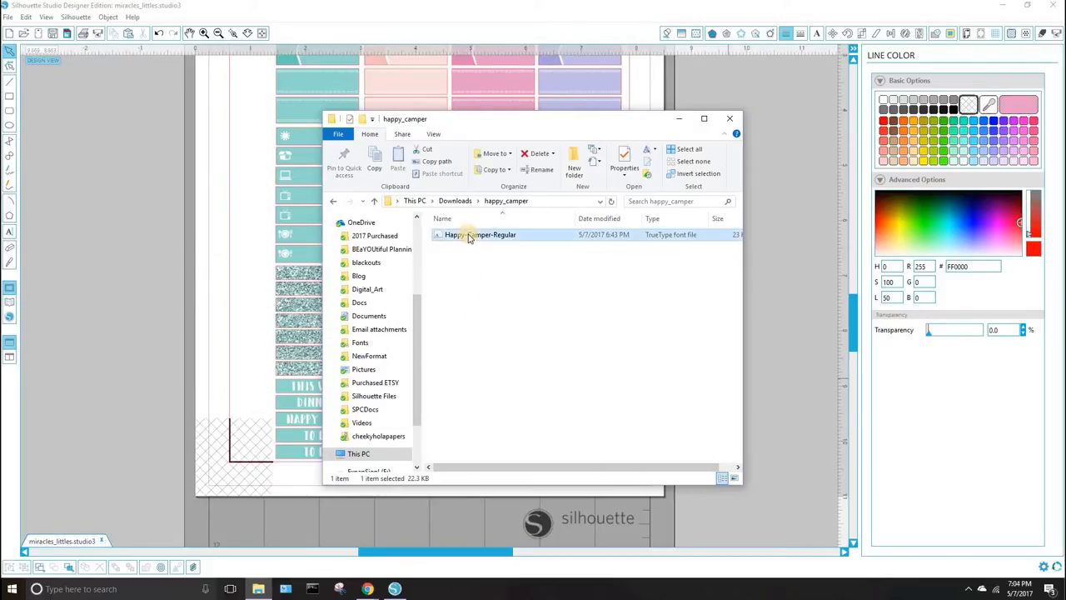
right_click(468, 237)
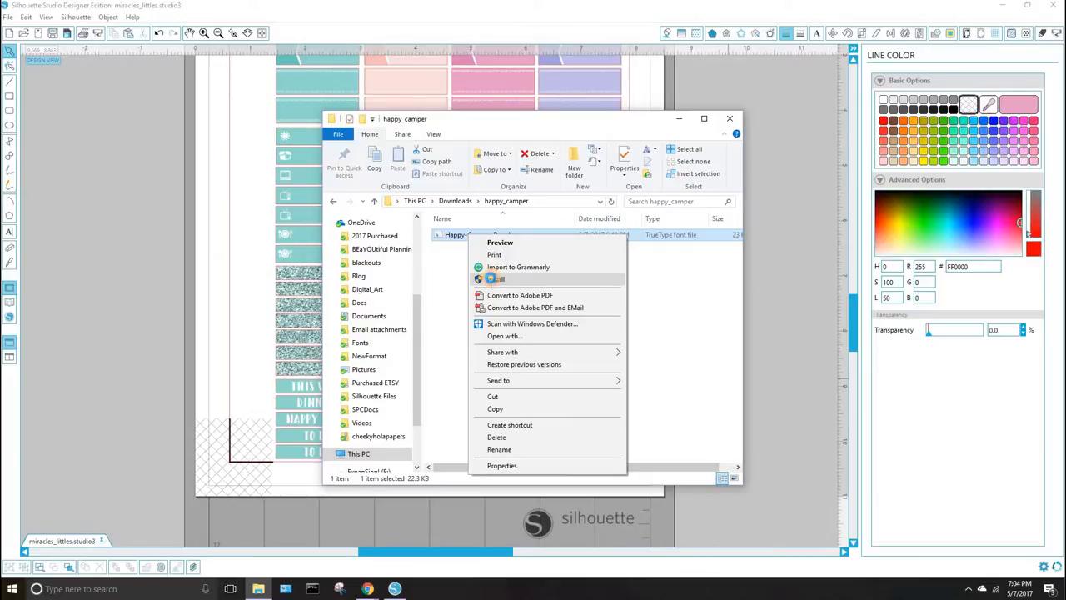
left_click(494, 279)
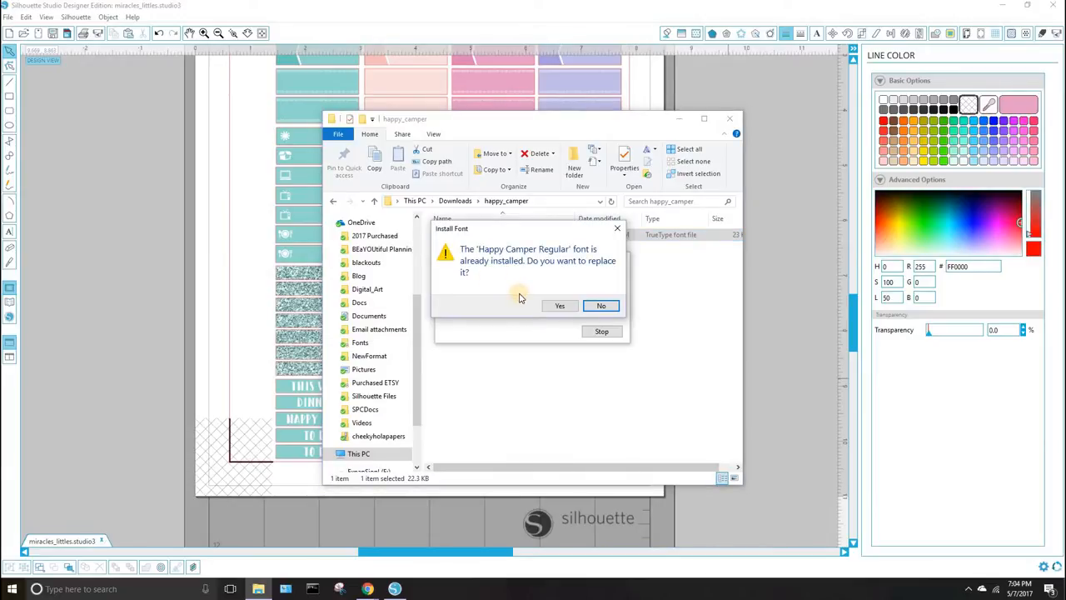
left_click(603, 306)
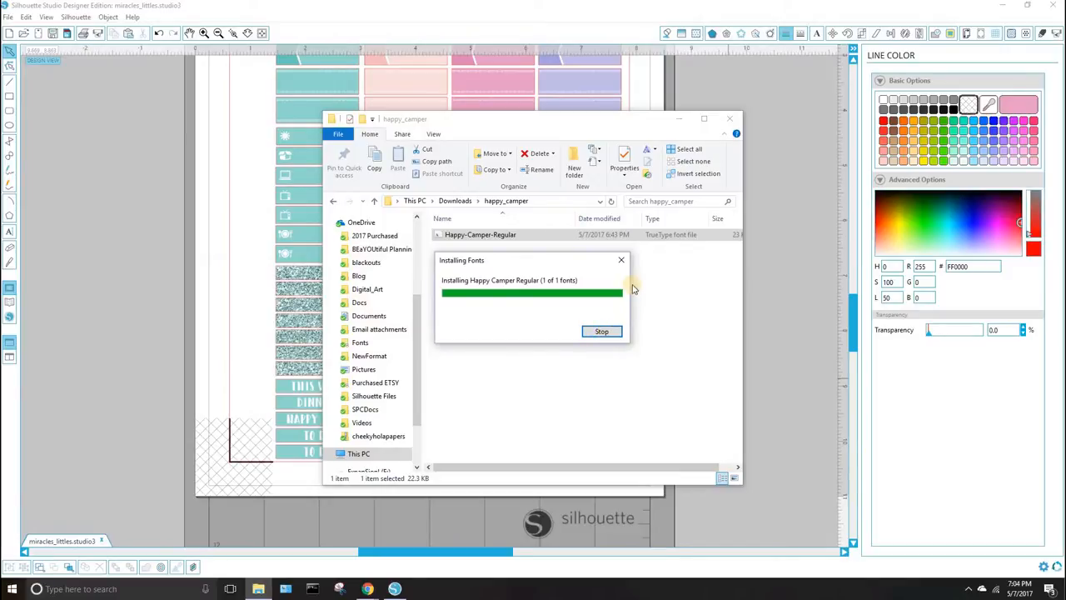
left_click(729, 119)
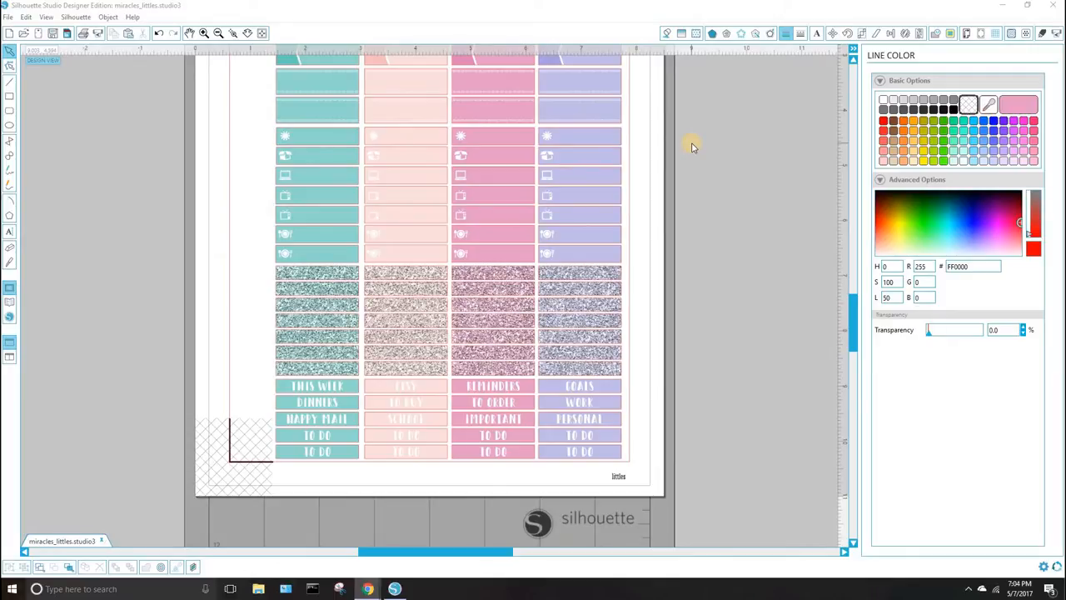
Select everything on the miracles_littles sticker sheet and apply the Crop modification
left_click(715, 499)
right_click(693, 149)
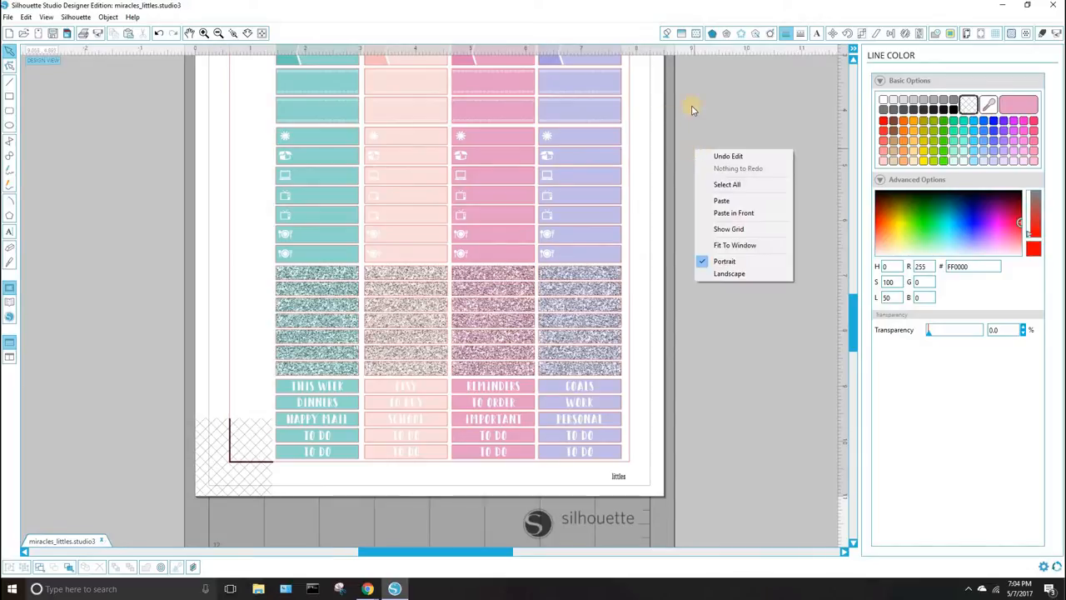
left_click(722, 185)
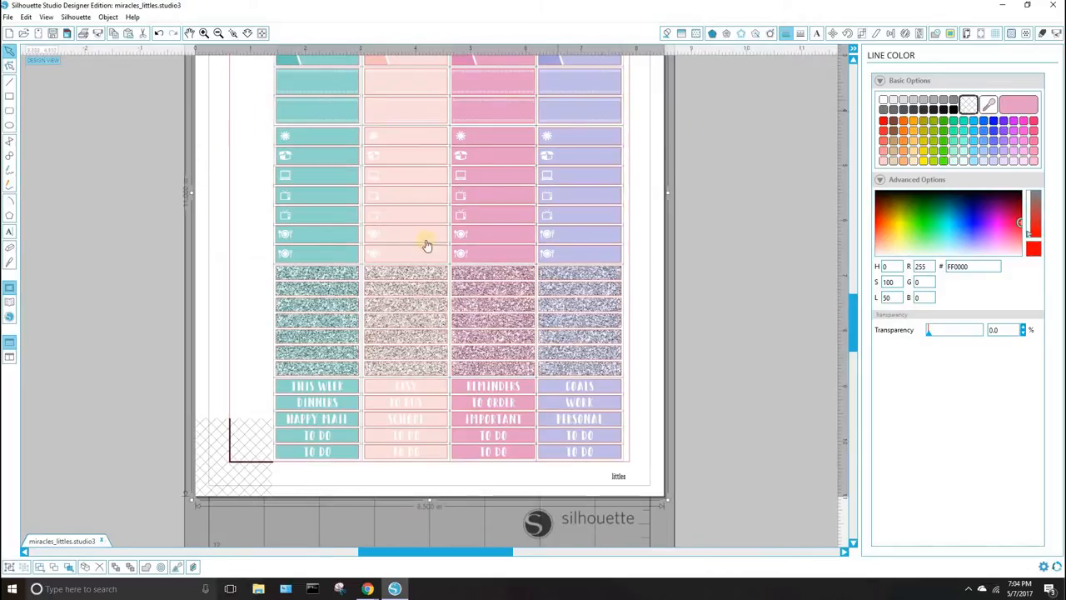
left_click(935, 34)
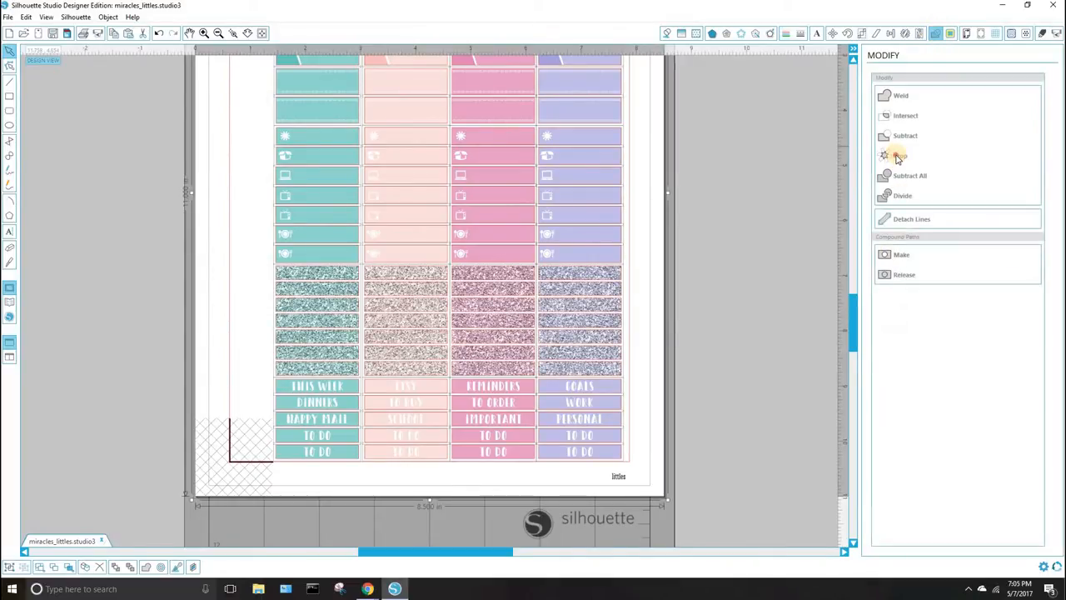
left_click(898, 158)
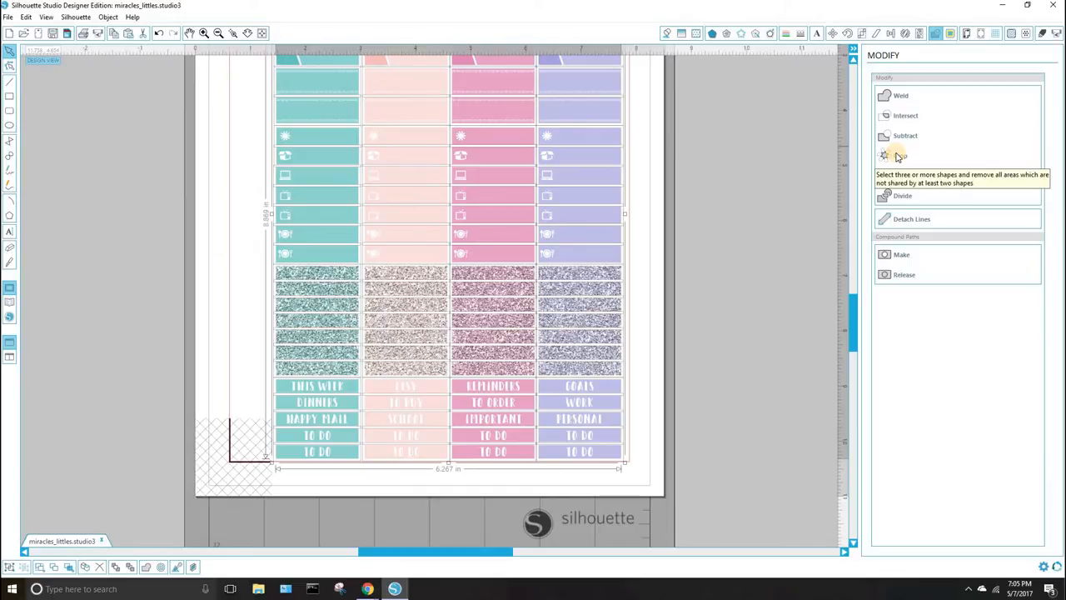
left_click(600, 138)
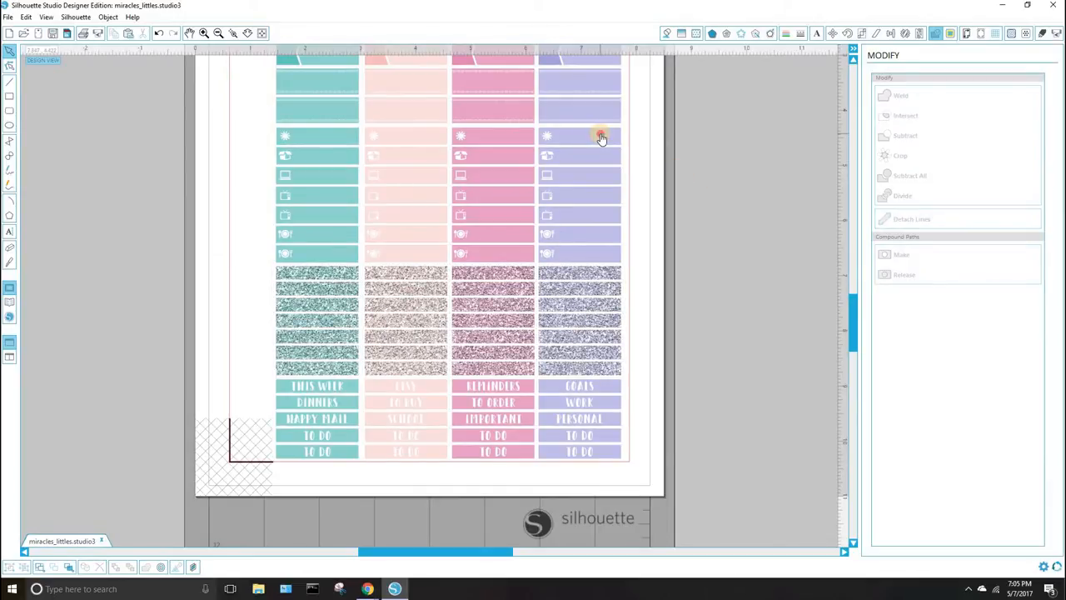
mouse_move(600, 136)
left_mouse_down()
mouse_move(611, 138)
mouse_move(598, 135)
left_mouse_up()
left_click(661, 138)
double_click(611, 137)
key("Escape")
left_click(611, 138)
left_click(665, 170)
key("ctrl+z")
key("ctrl+z")
left_click(698, 258)
Draw a rectangle about 1.35 by 0.24 in below the sticker columns and select it
left_click(9, 96)
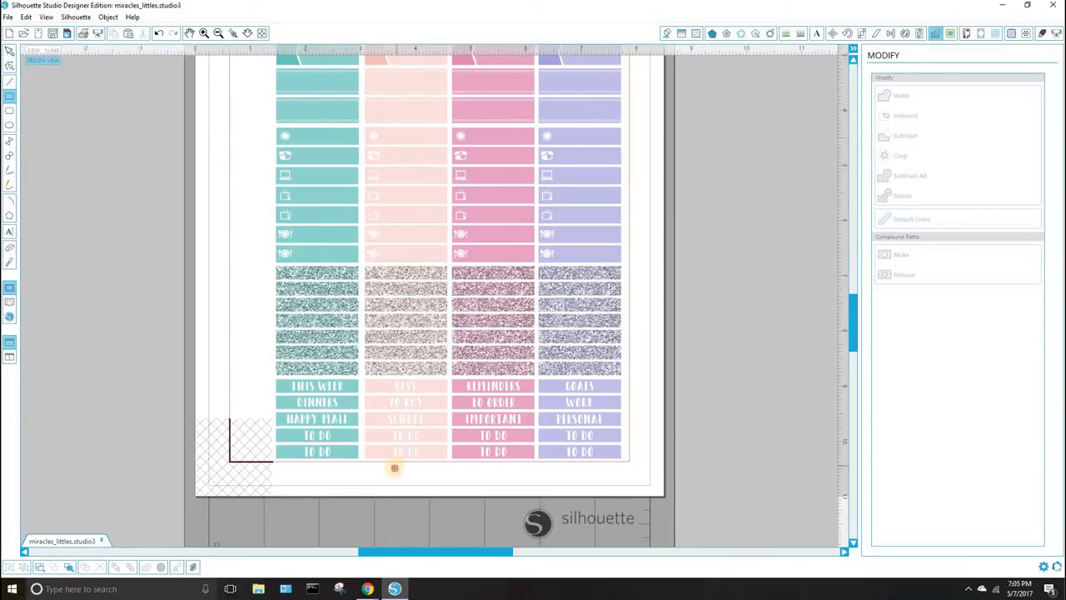
left_click_drag(393, 469, 467, 482)
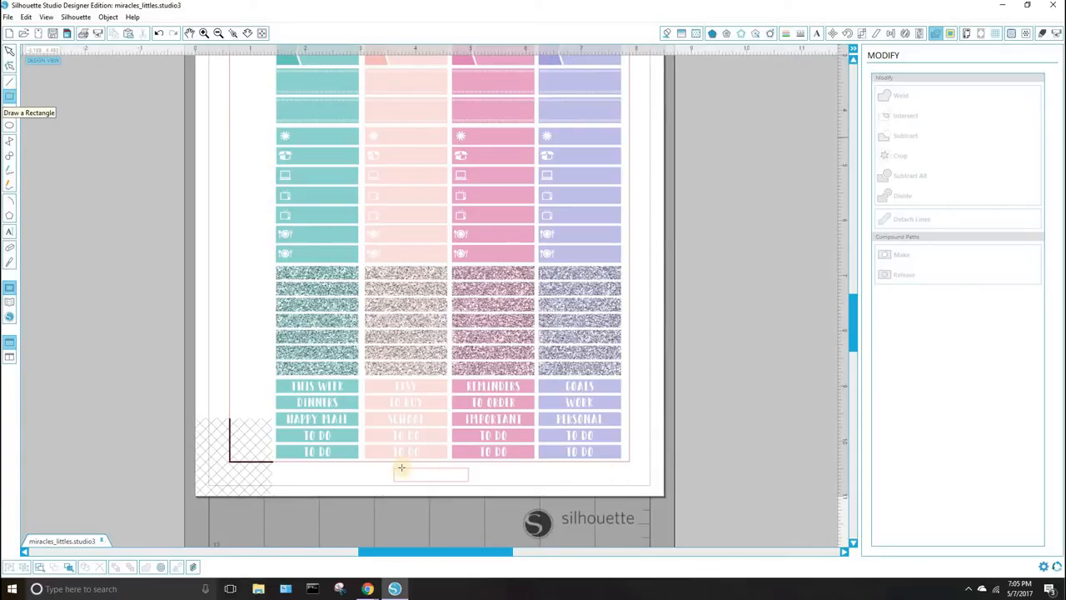
left_click(10, 51)
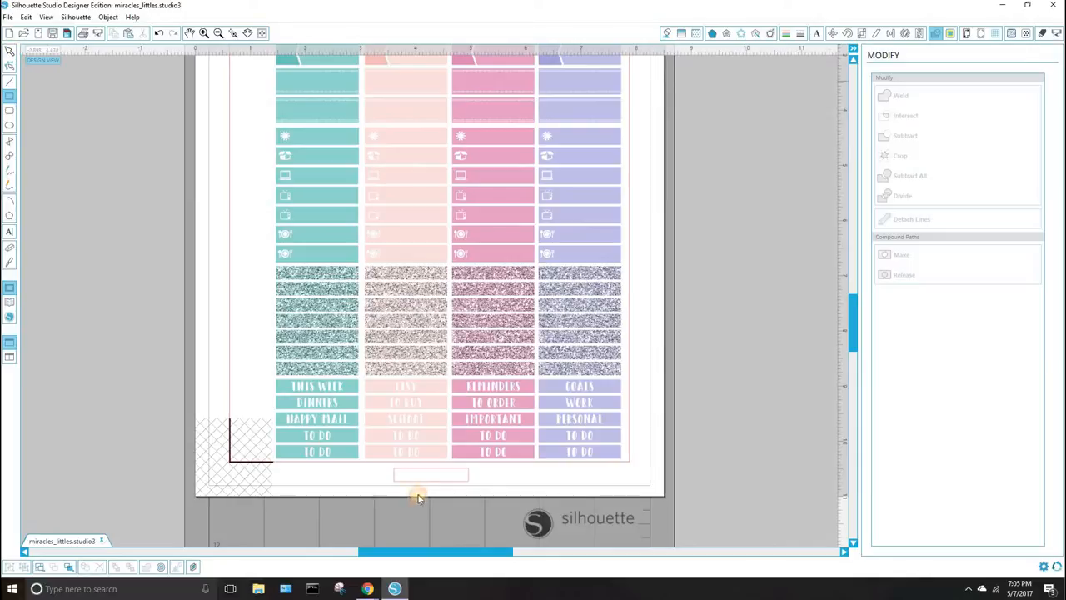
left_click(468, 480)
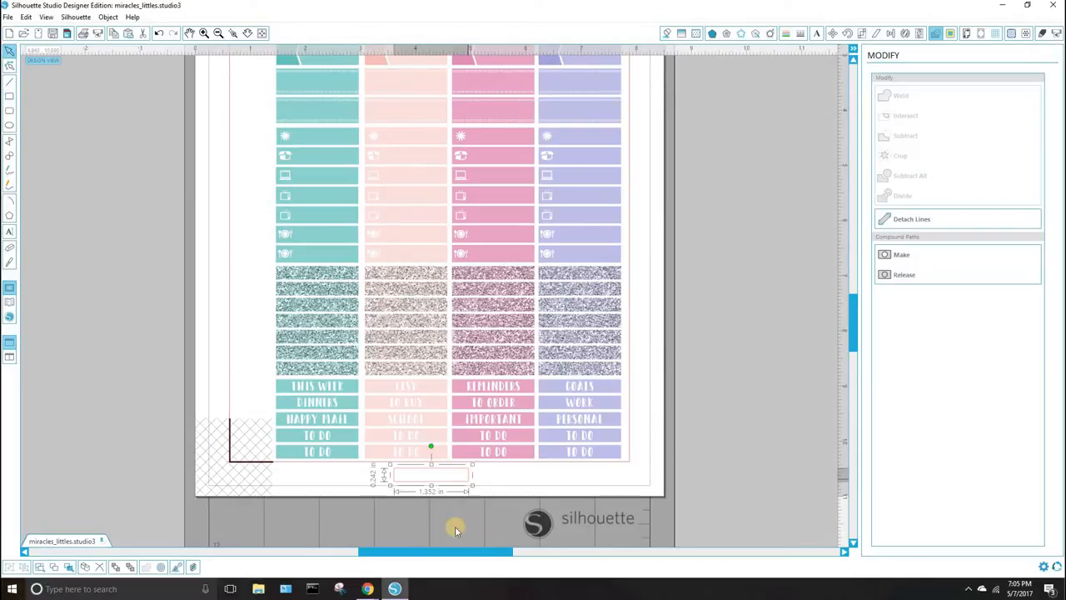
Scale the new rectangle to 1.5 in wide and 0.25 in high
left_click(110, 18)
left_click(121, 38)
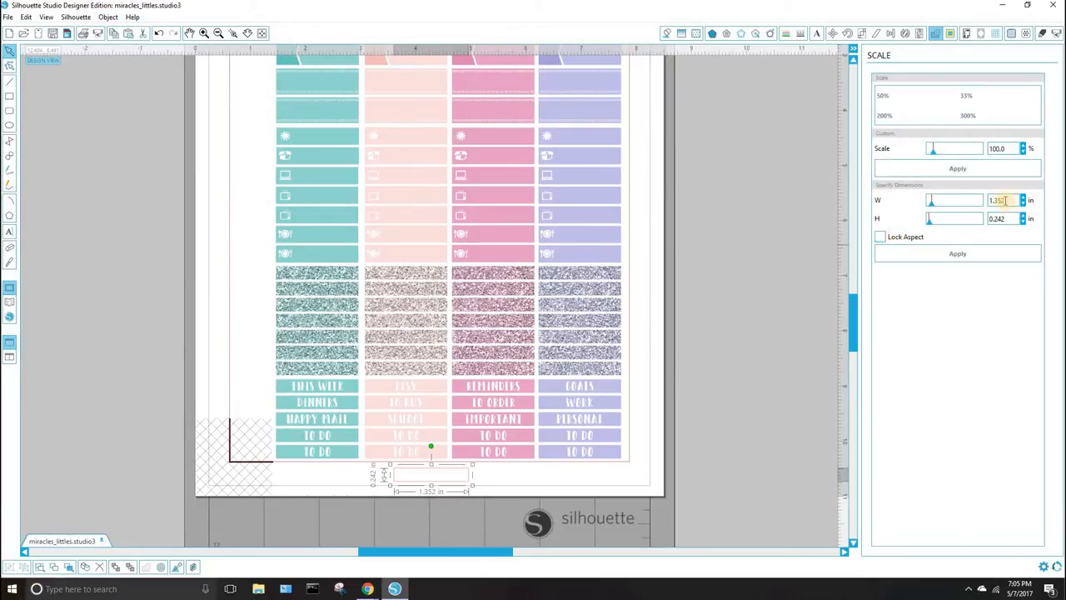
left_click_drag(1004, 200, 956, 200)
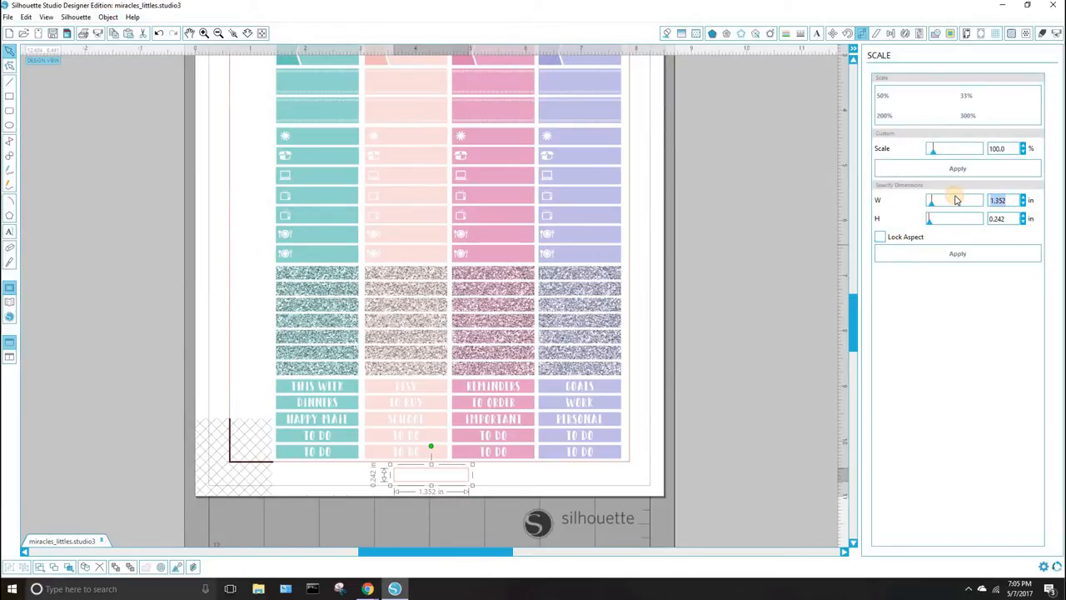
type("1.5")
left_click(1006, 220)
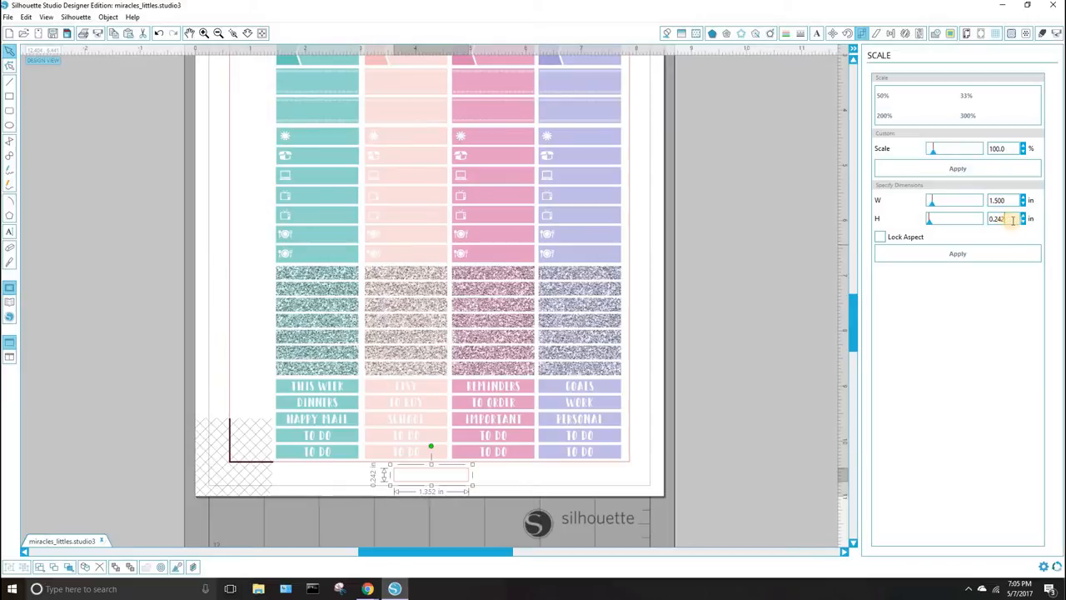
left_click_drag(1006, 220, 951, 217)
type("0.25")
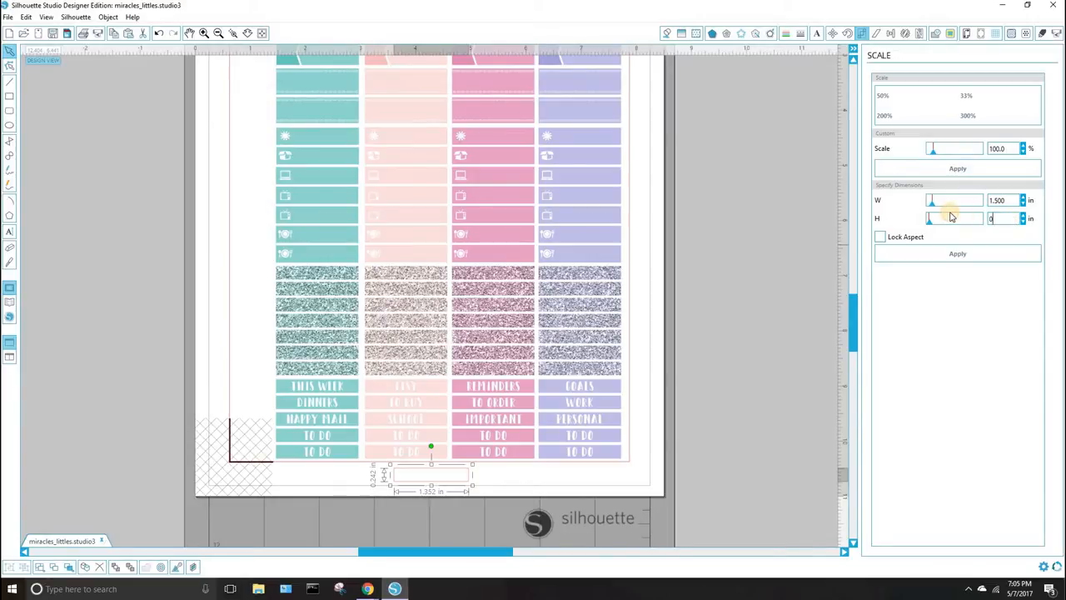
left_click(968, 236)
left_click(976, 256)
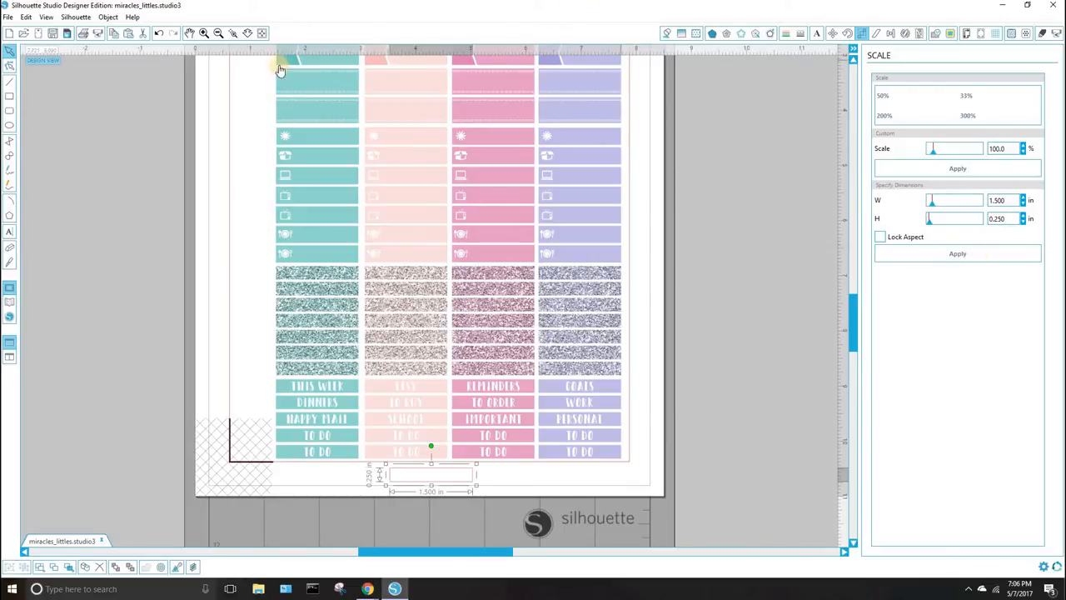
left_click(8, 17)
left_click(21, 40)
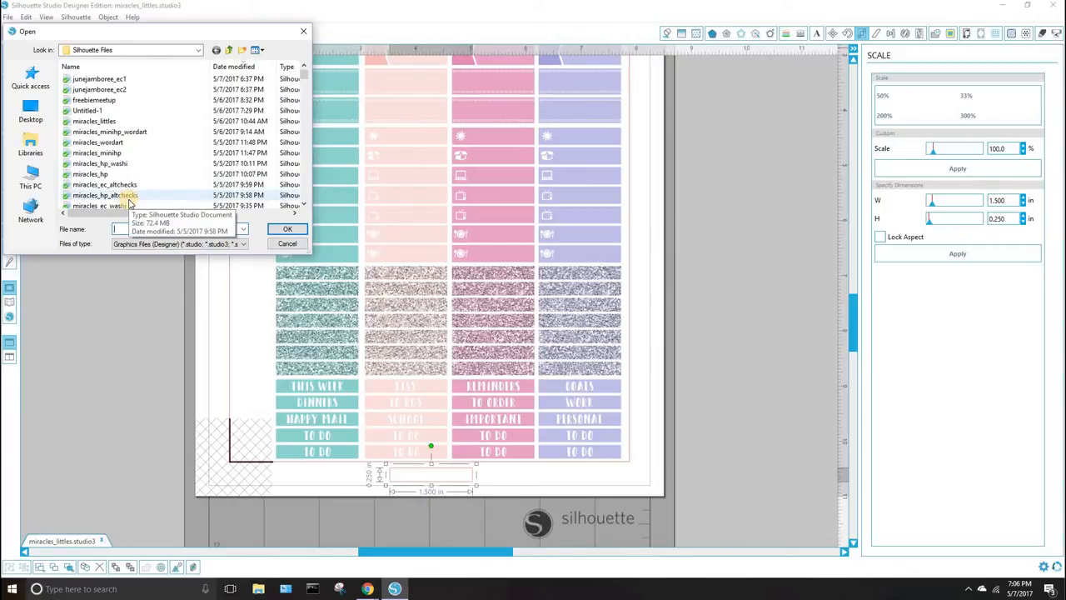
scroll(129, 203, "down", 1)
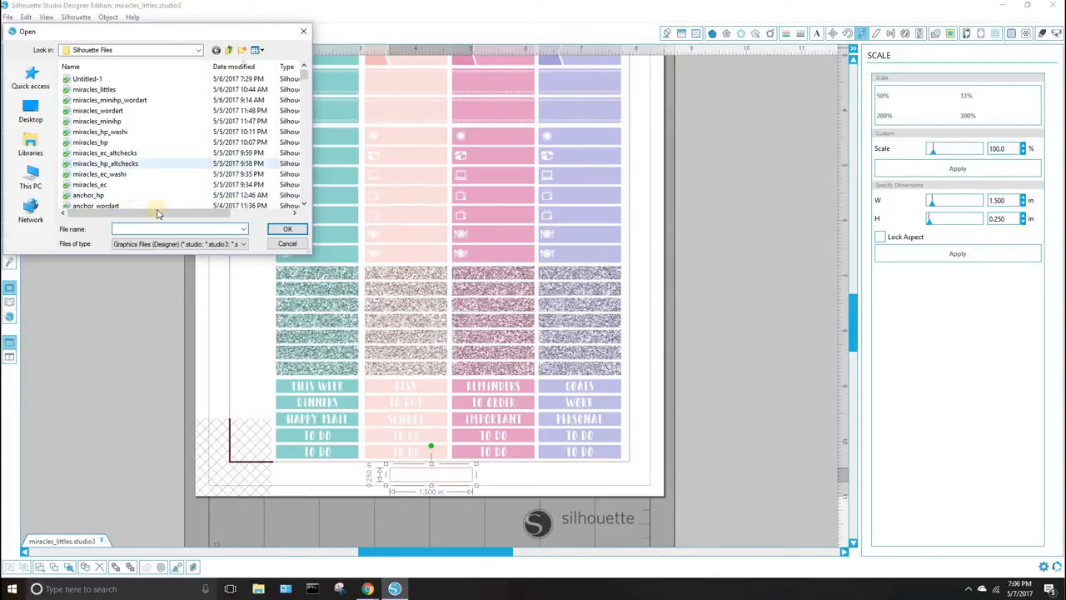
left_click(290, 248)
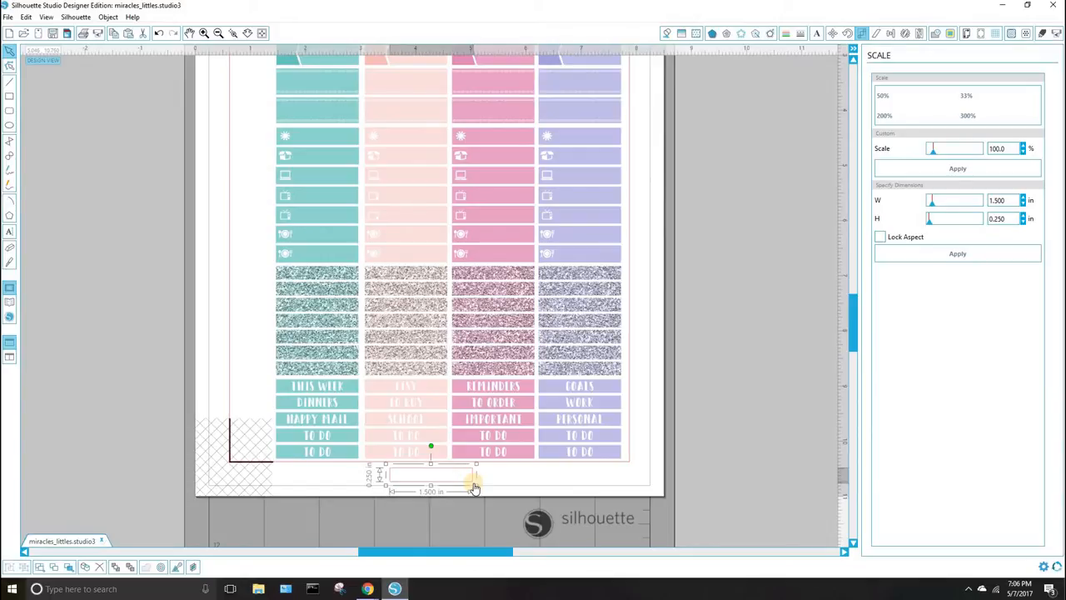
Fill the rectangle with the teal sampled from the "THIS WEEK" sticker and make its outline transparent
left_click(666, 35)
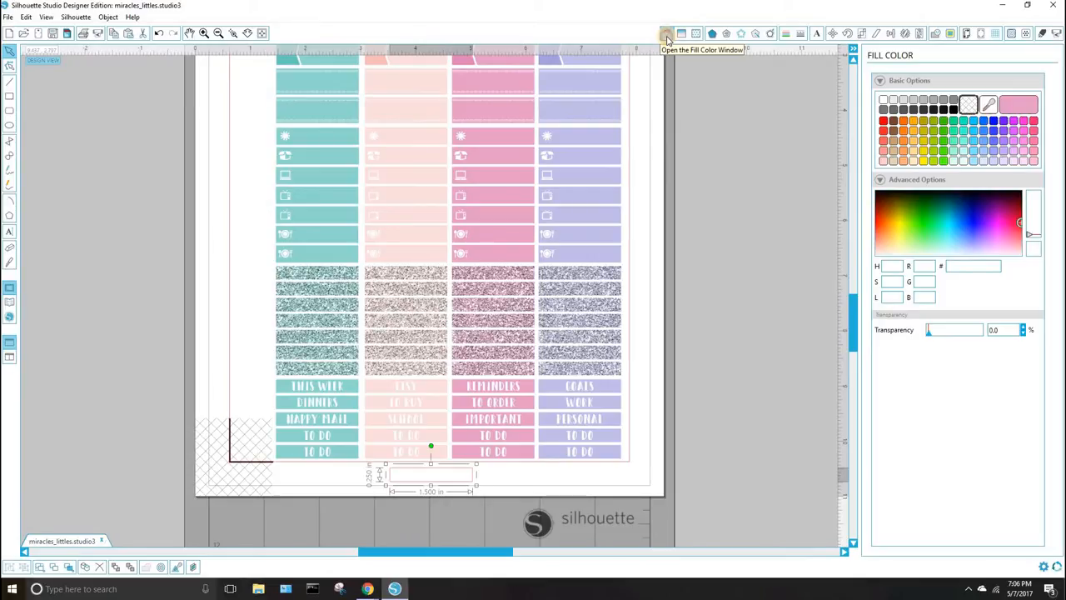
left_click(988, 104)
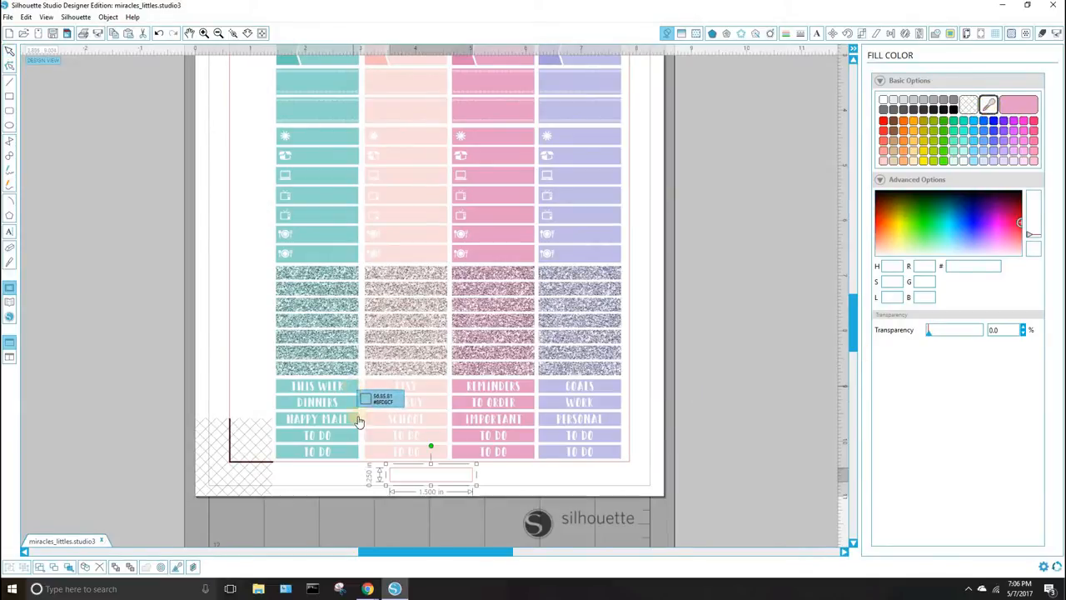
left_click(351, 387)
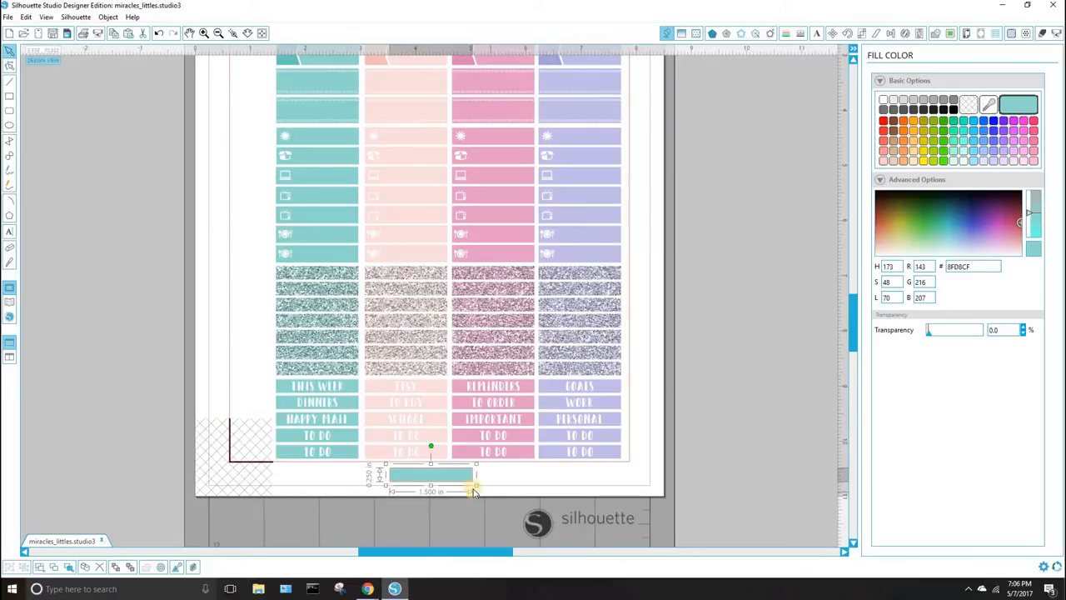
left_click(785, 33)
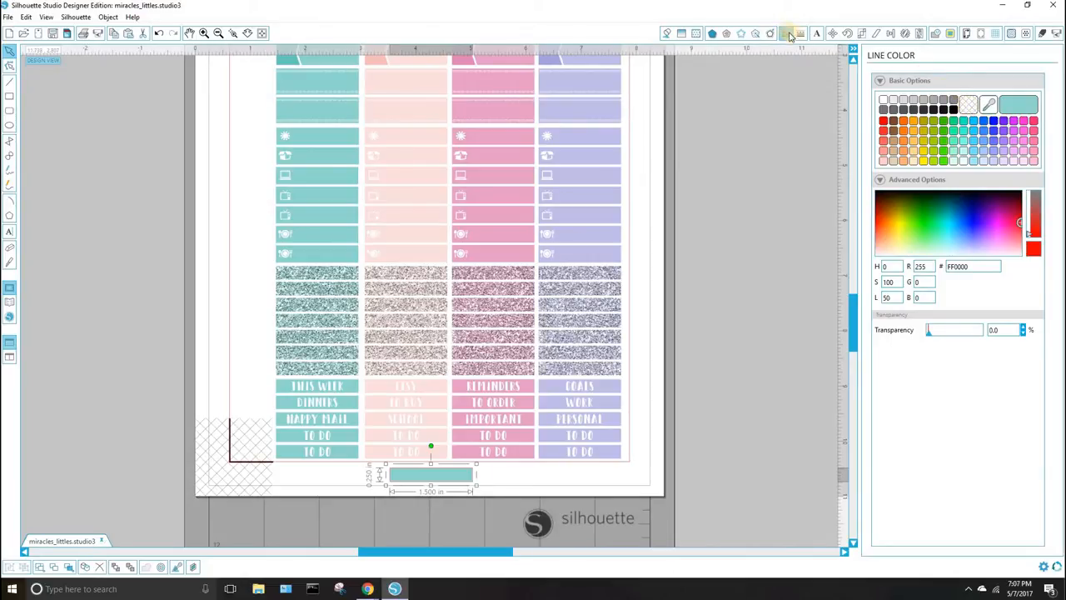
left_click(967, 104)
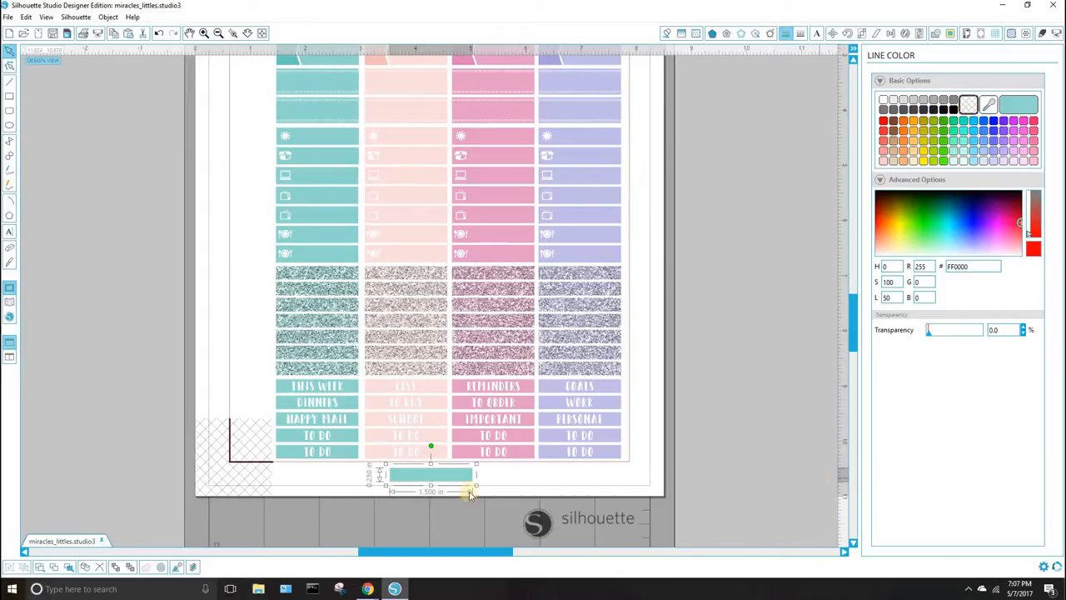
left_click(53, 344)
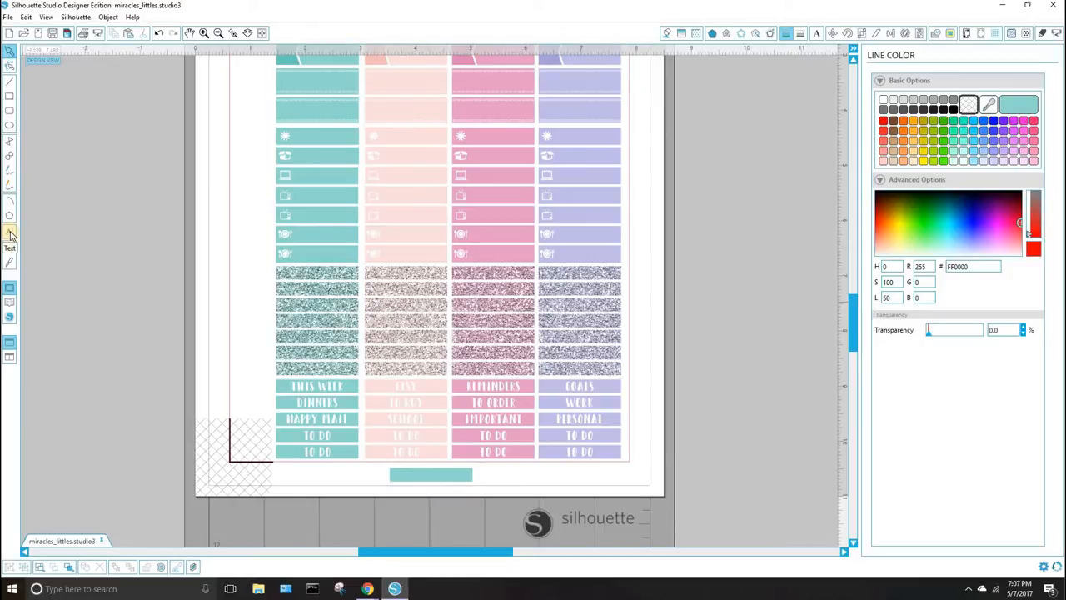
Add the text "anything" in the empty area beside the sticker page
left_click(9, 234)
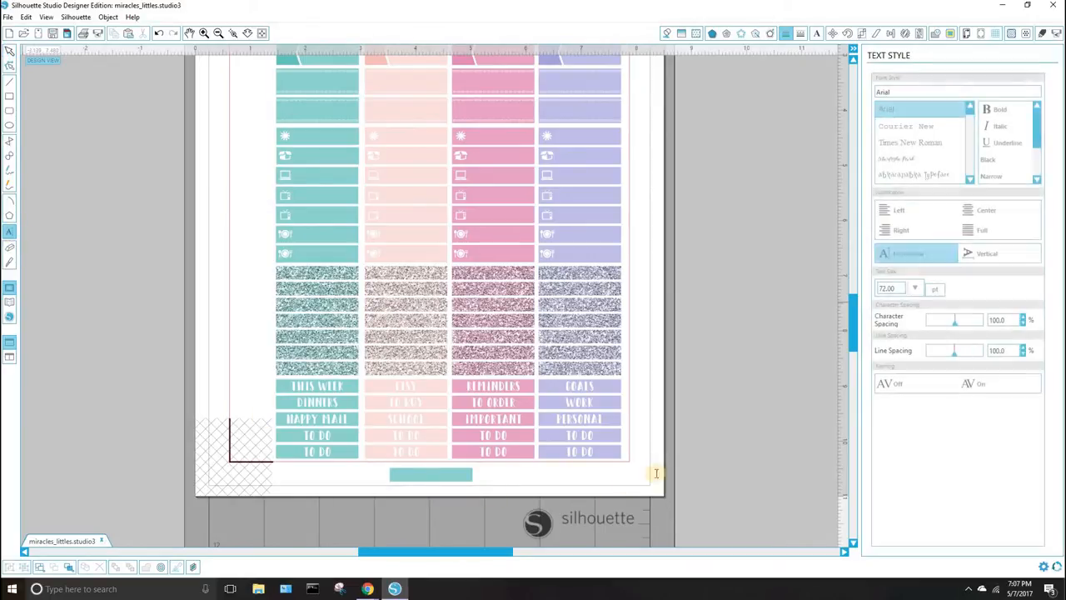
left_click(696, 451)
type("an")
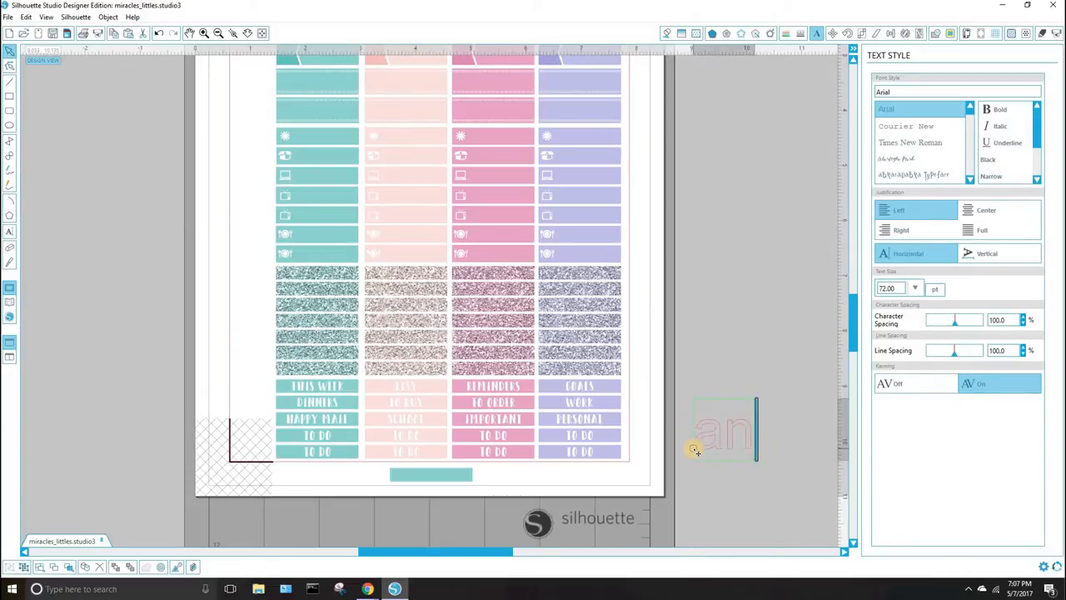
type("ythi")
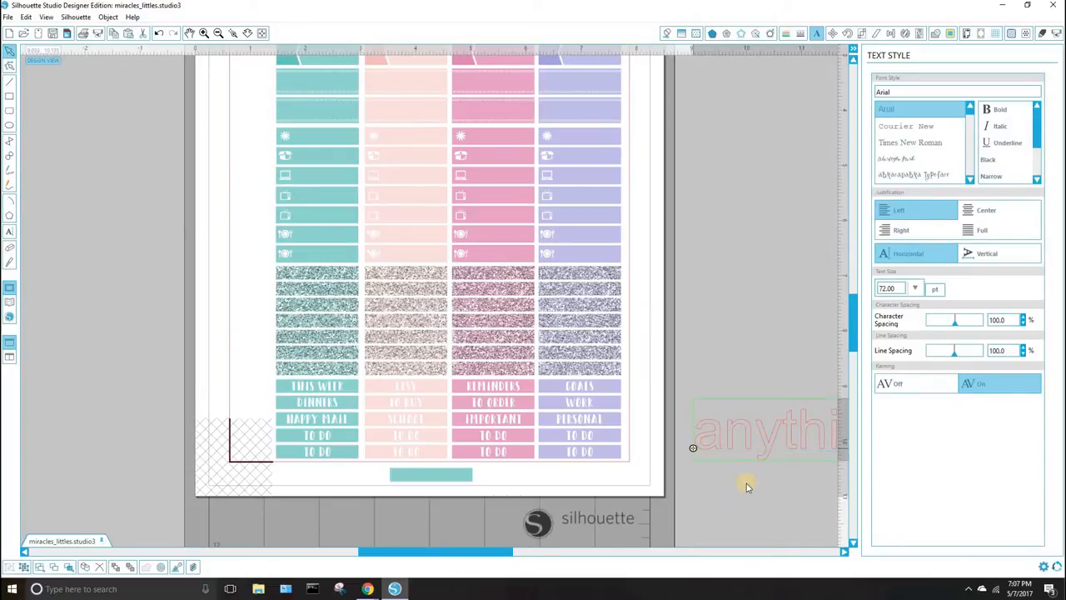
Fill the "anything" text with white and make its outline transparent
left_click(746, 430)
left_click(747, 431)
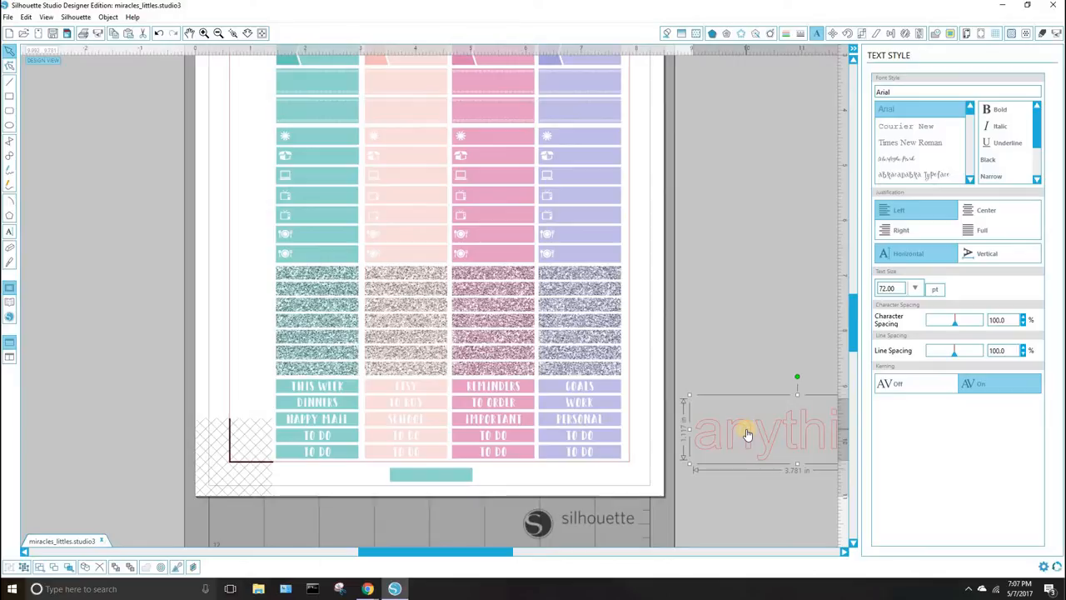
left_click(666, 33)
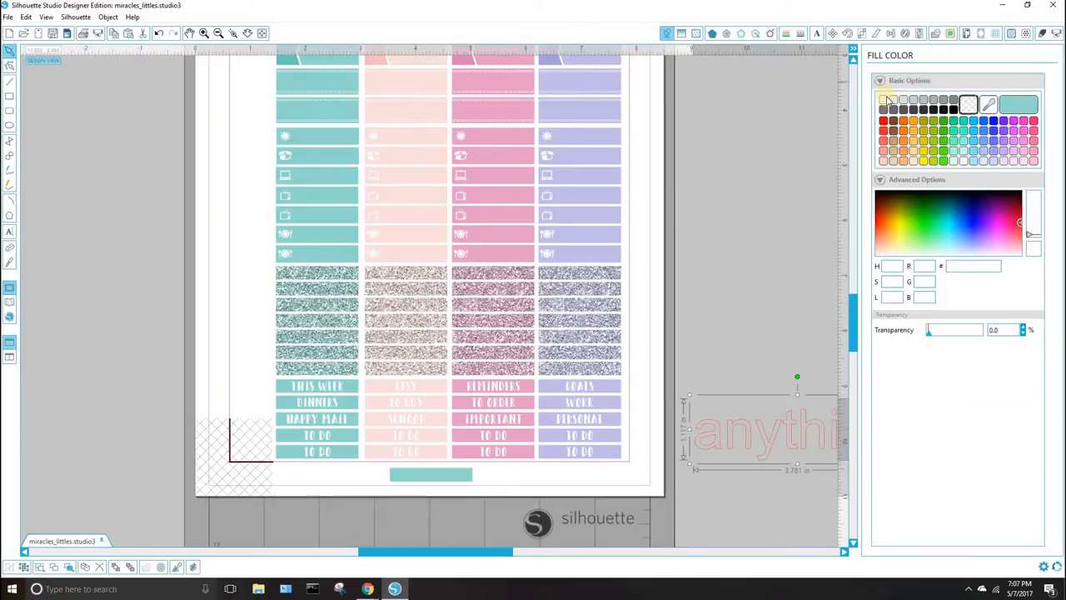
left_click(885, 103)
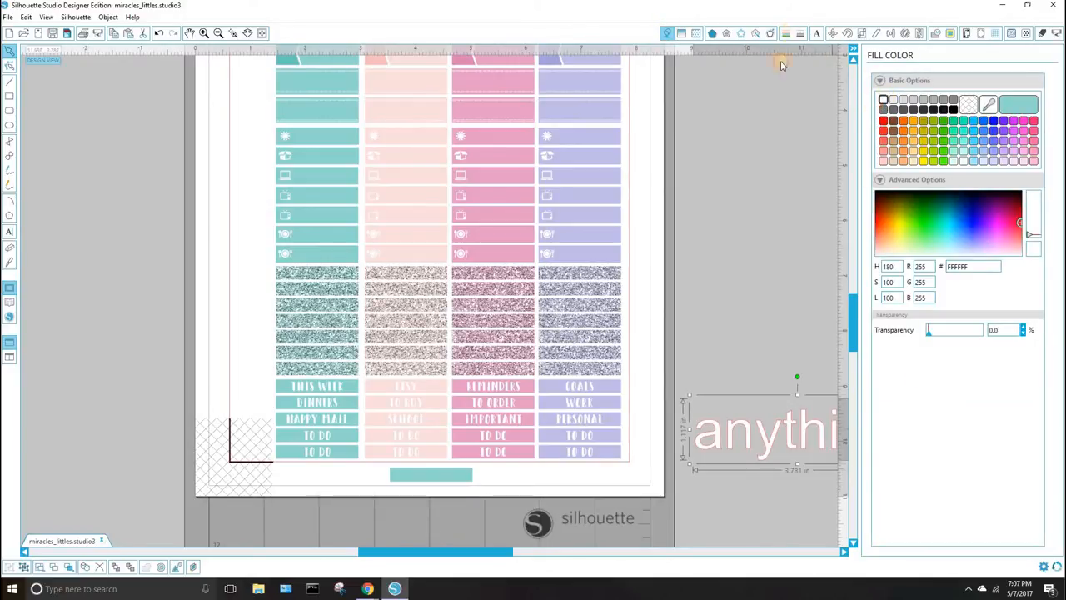
left_click(786, 33)
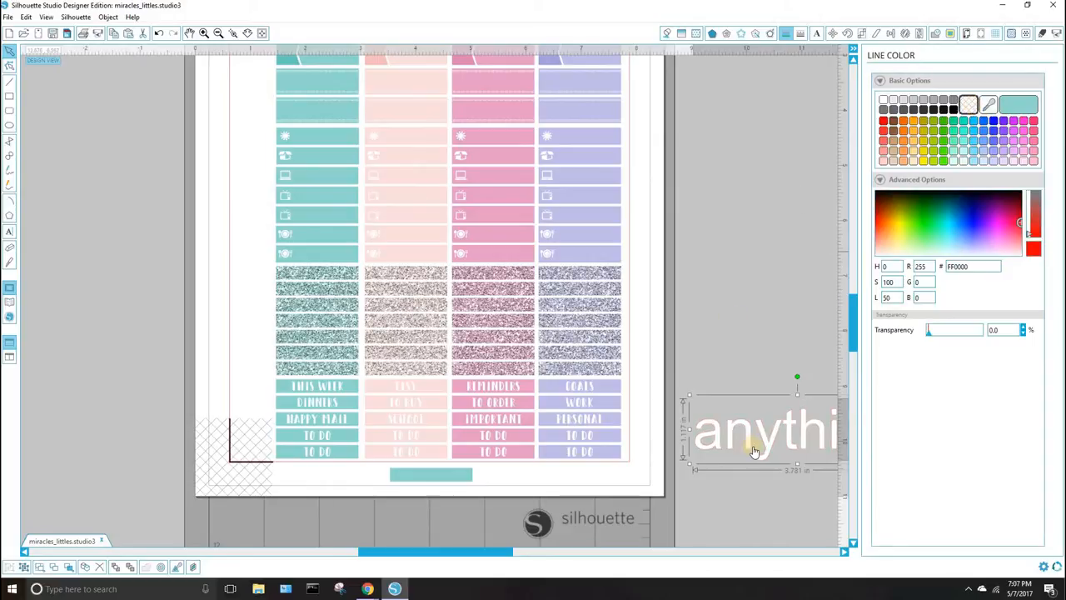
Change the "anything" text's font to Happy Camper
left_click(817, 34)
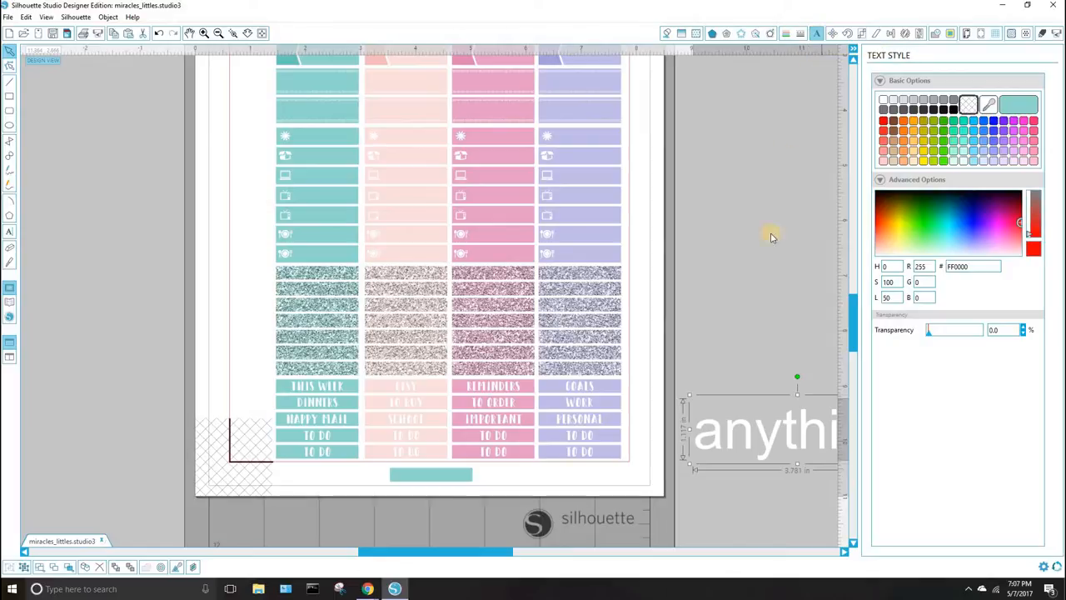
left_click_drag(903, 87, 854, 91)
type("Hap")
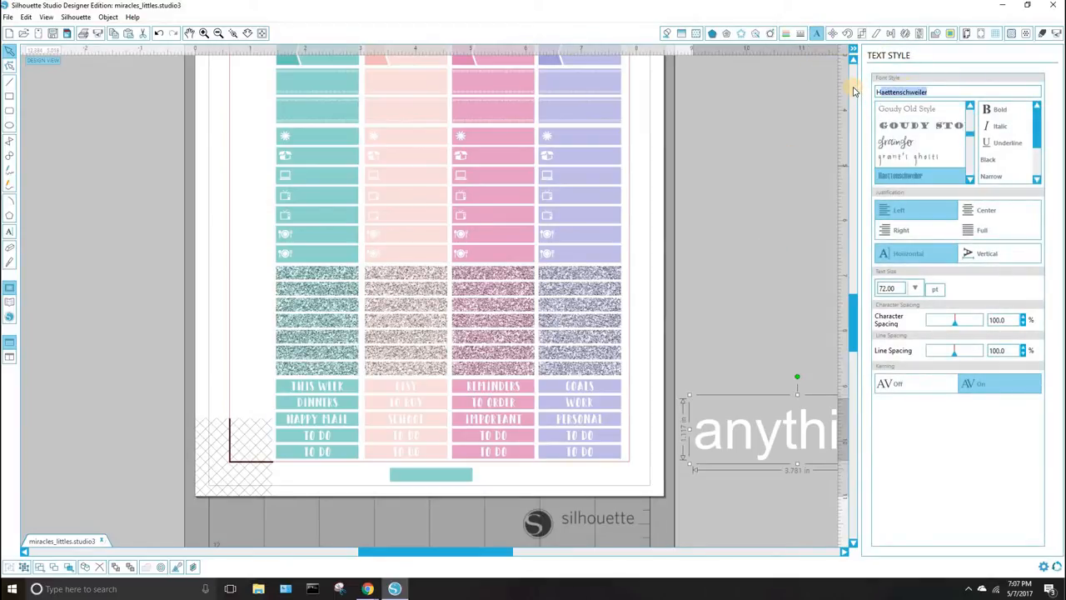
type("py Camper")
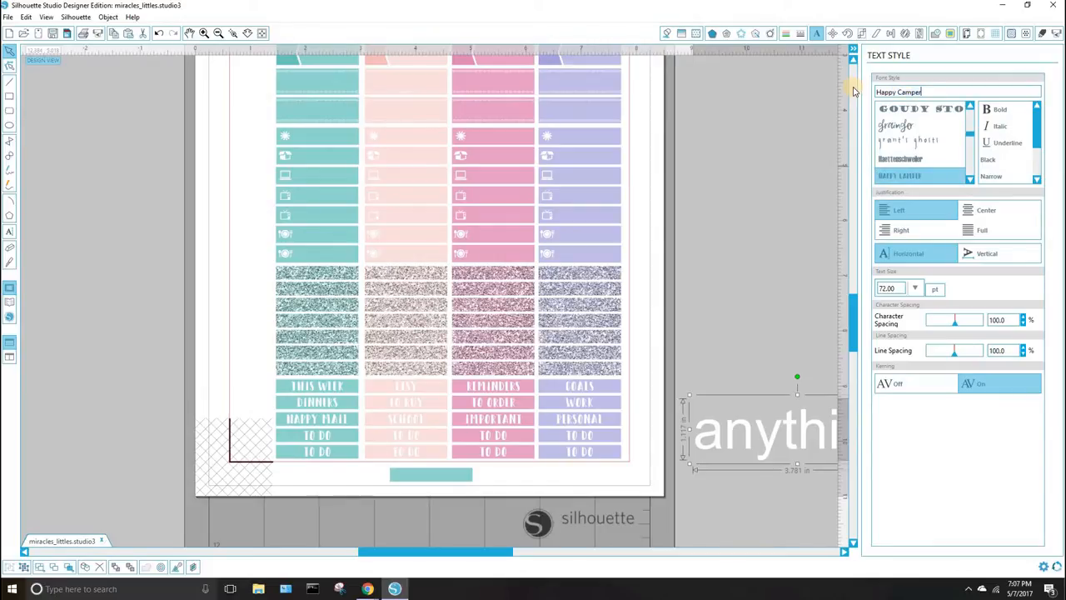
key("Return")
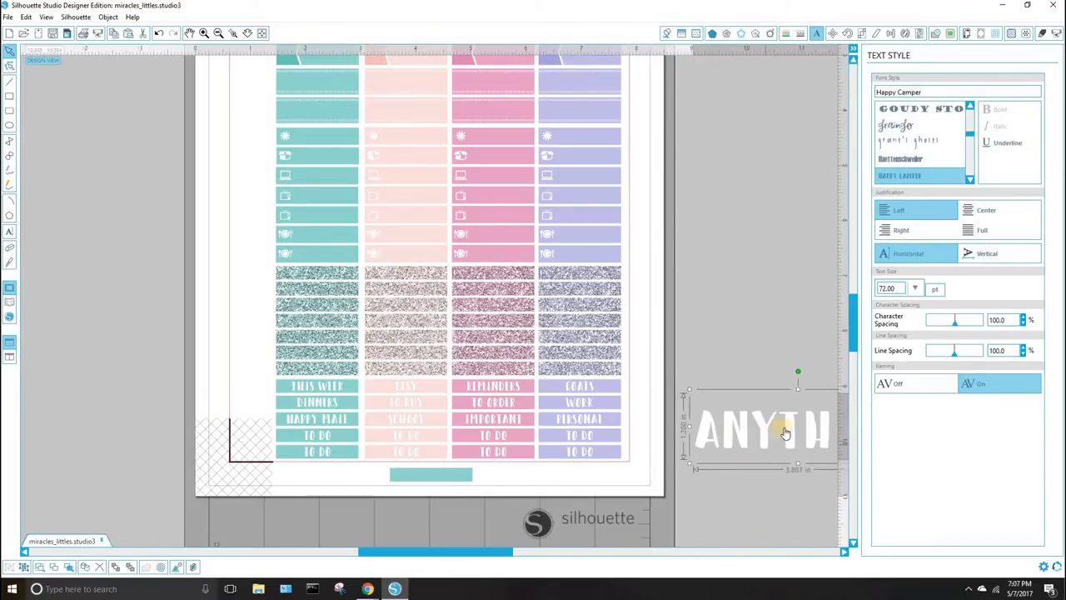
Move the "anything" text slightly up beside the page and set its size to 18 pt
left_click_drag(791, 426, 764, 353)
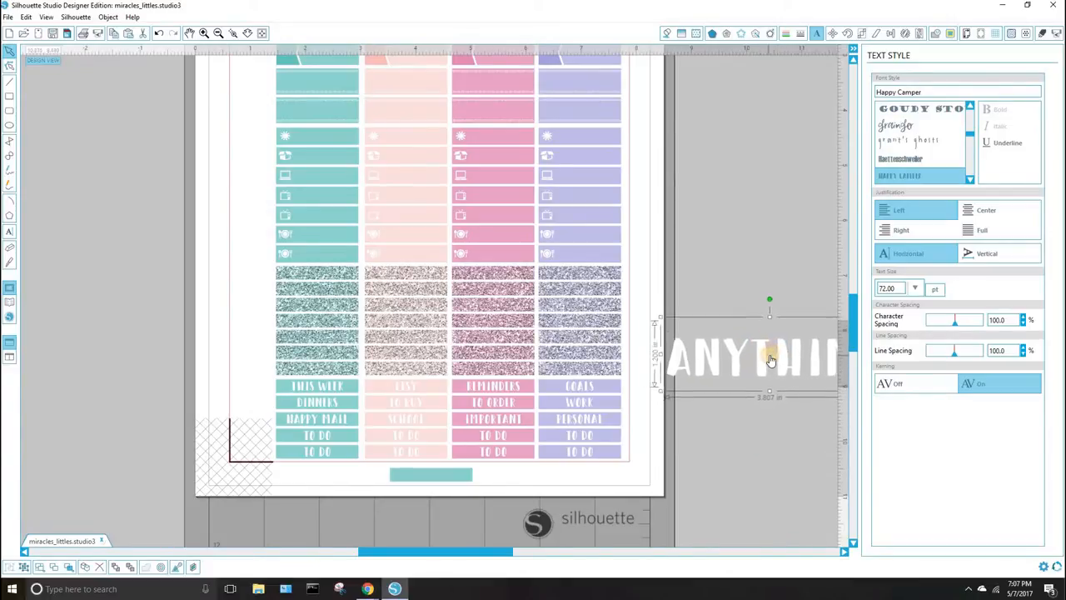
left_click(917, 287)
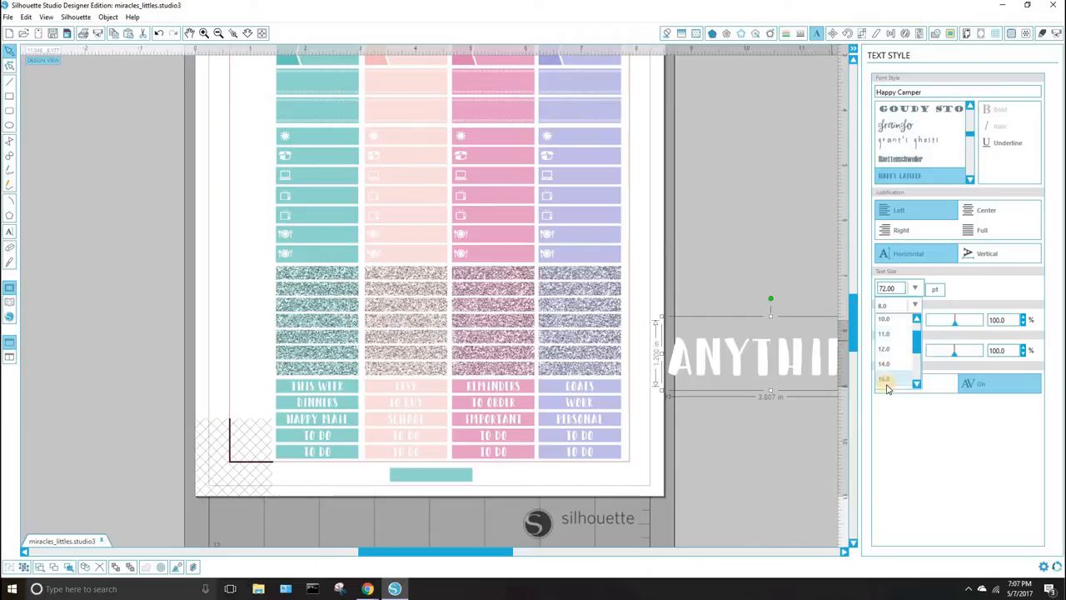
scroll(889, 381, "down", 1)
left_click(896, 366)
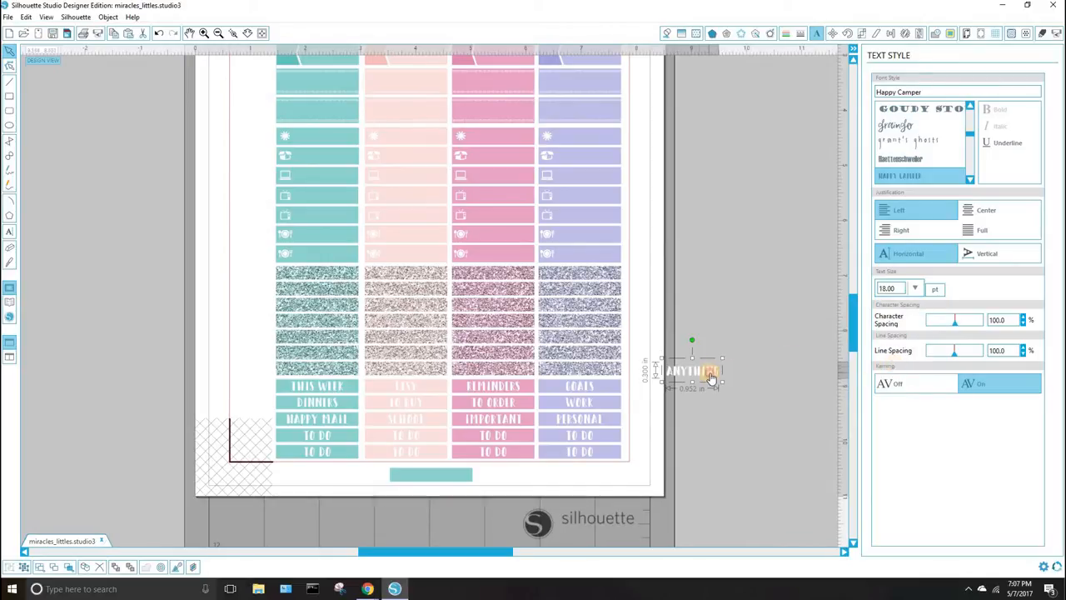
Place the "anything" text on the new teal rectangle and center-align the two horizontally
left_click_drag(710, 378, 447, 482)
left_click(426, 503)
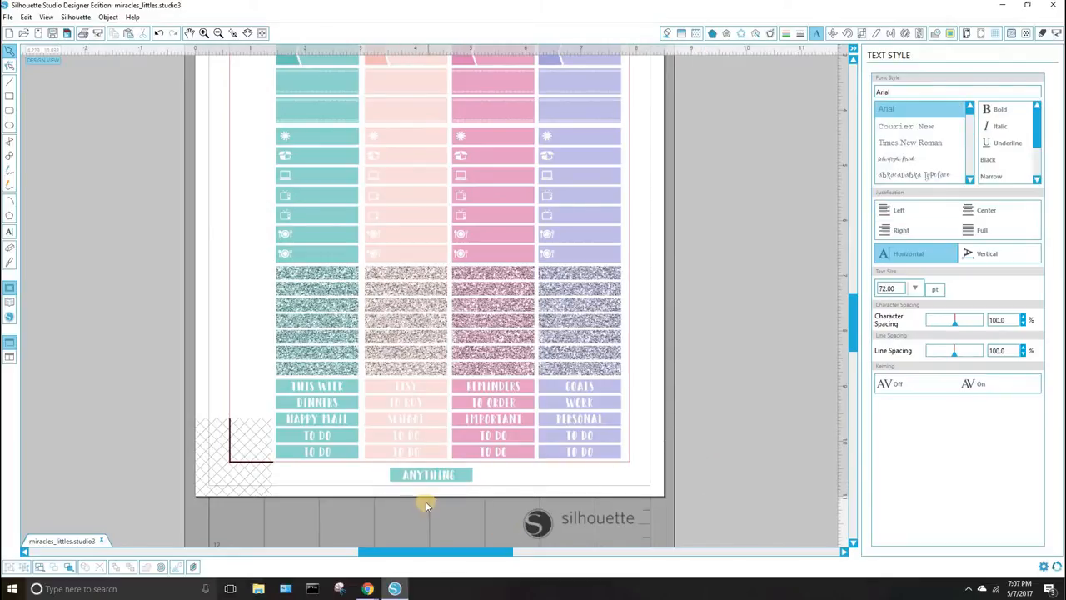
left_click(423, 471)
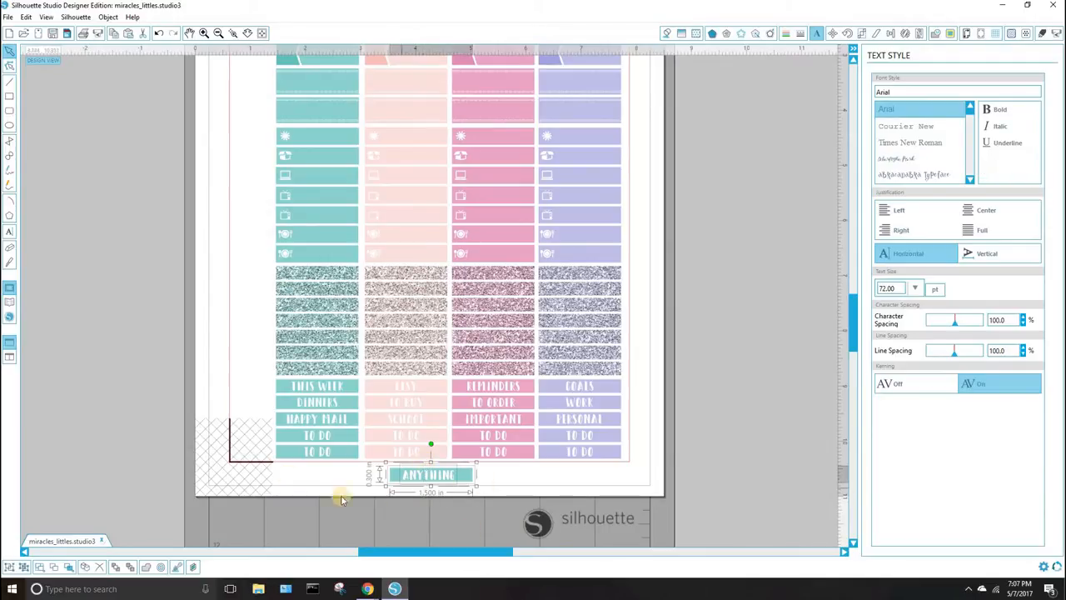
left_click(892, 34)
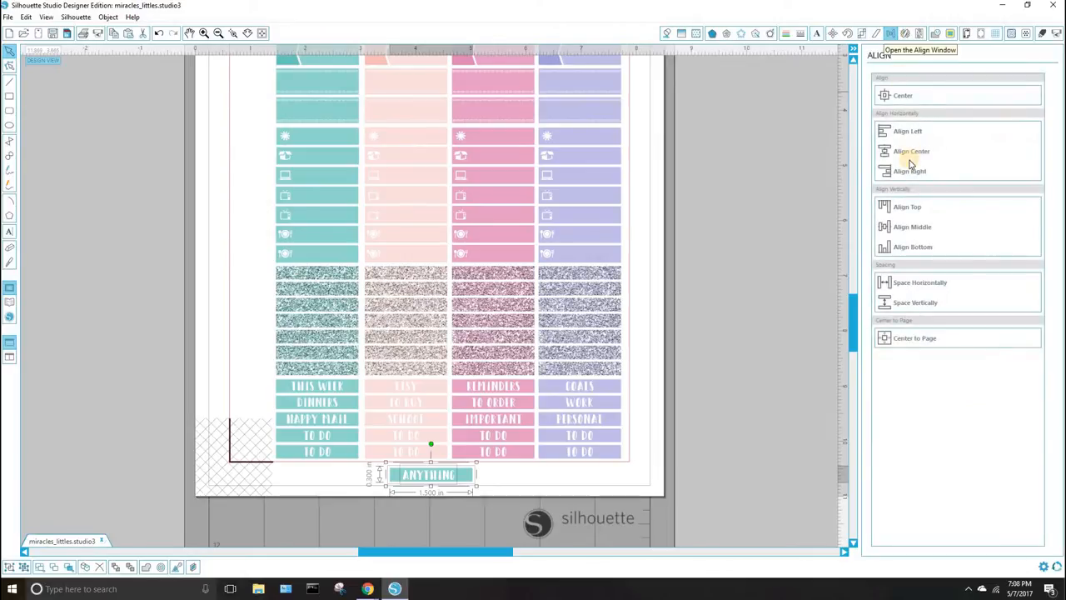
left_click(914, 155)
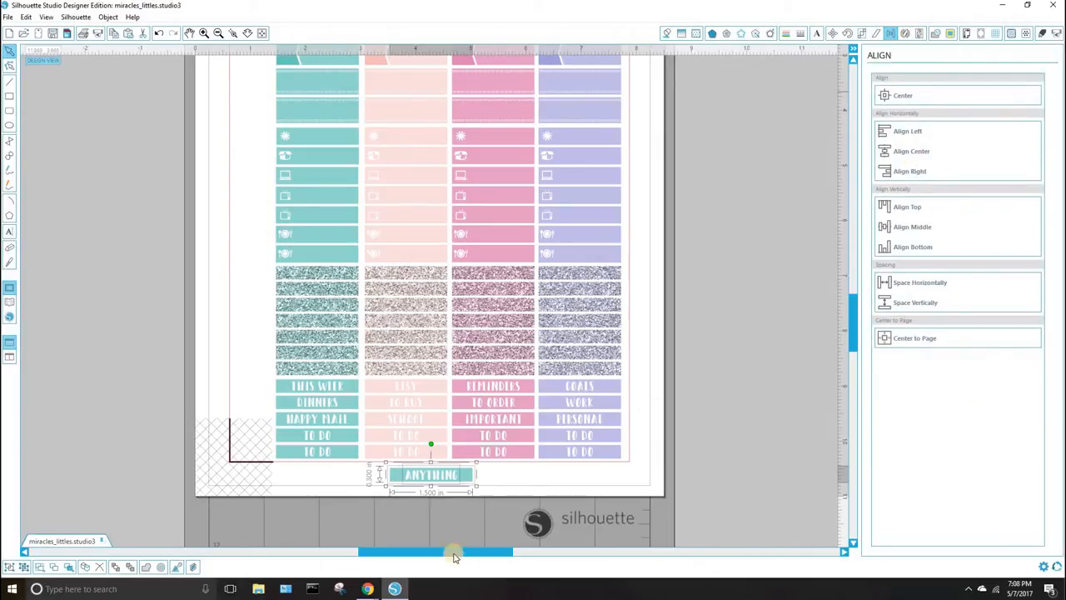
left_click(436, 498)
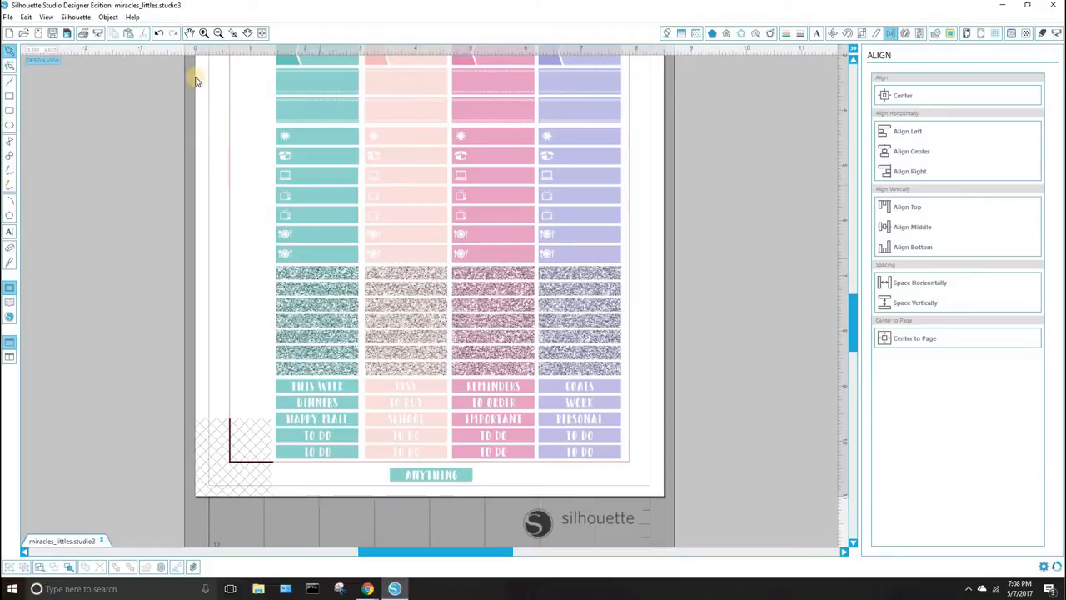
Delete the "HAPPY MAIL" sticker from the teal column
left_click(203, 34)
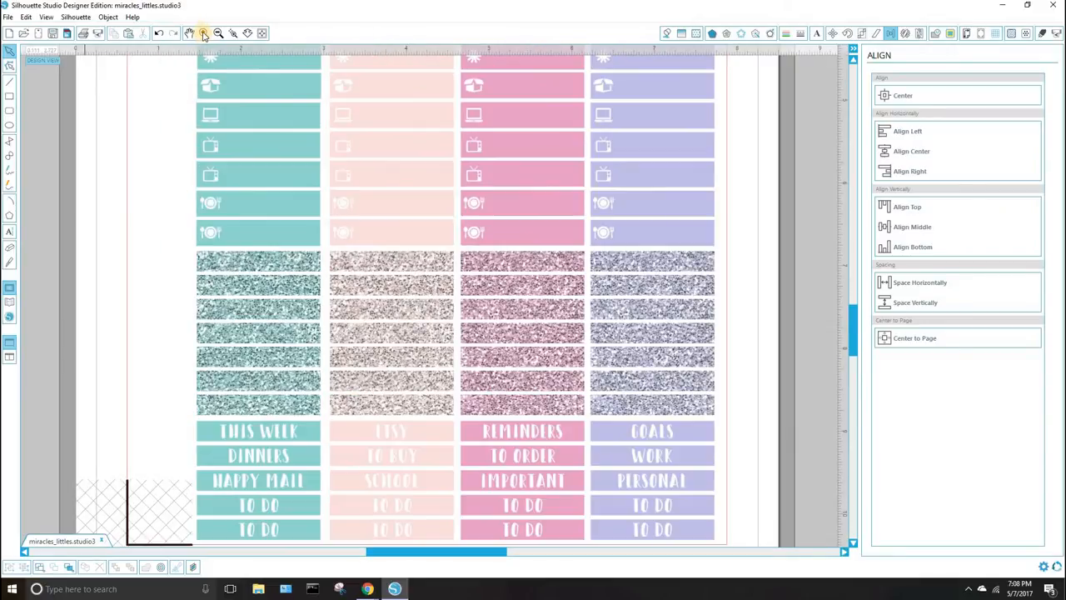
scroll(369, 316, "down", 3)
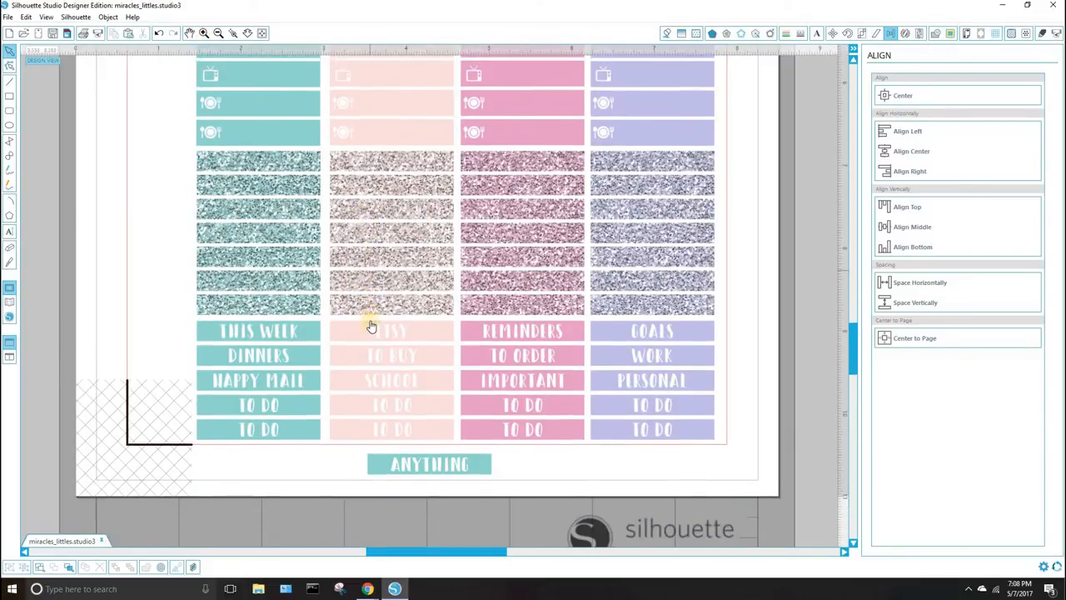
scroll(370, 323, "down", 3)
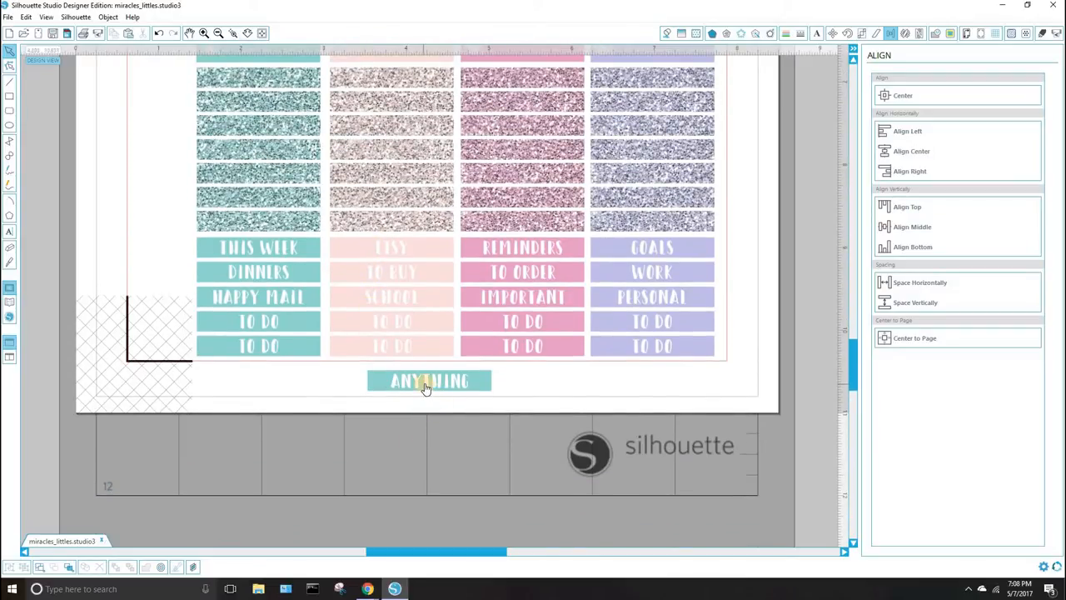
left_click(424, 387)
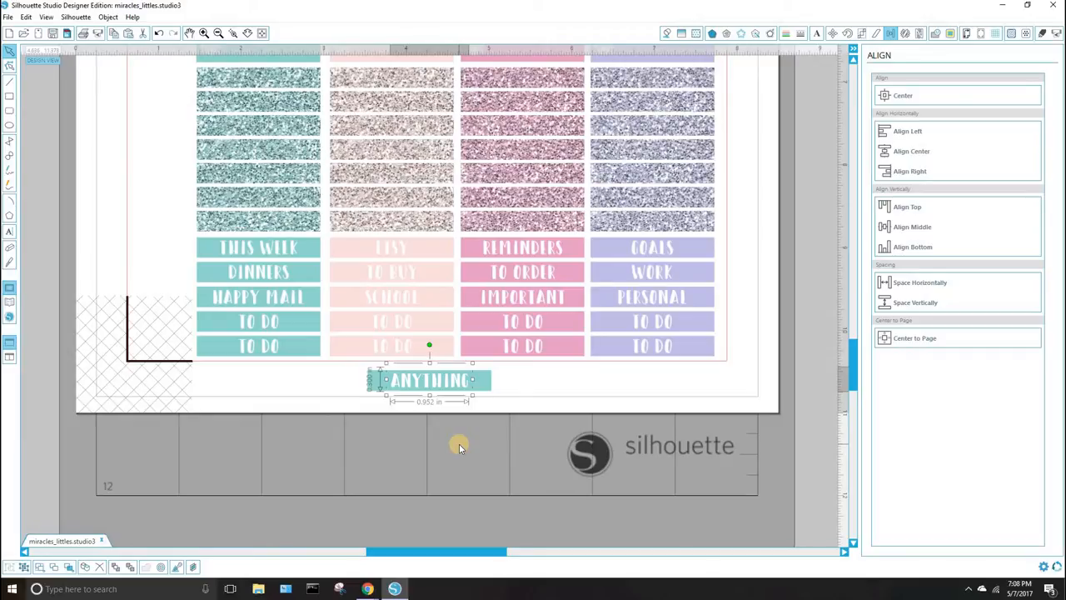
left_click(459, 445)
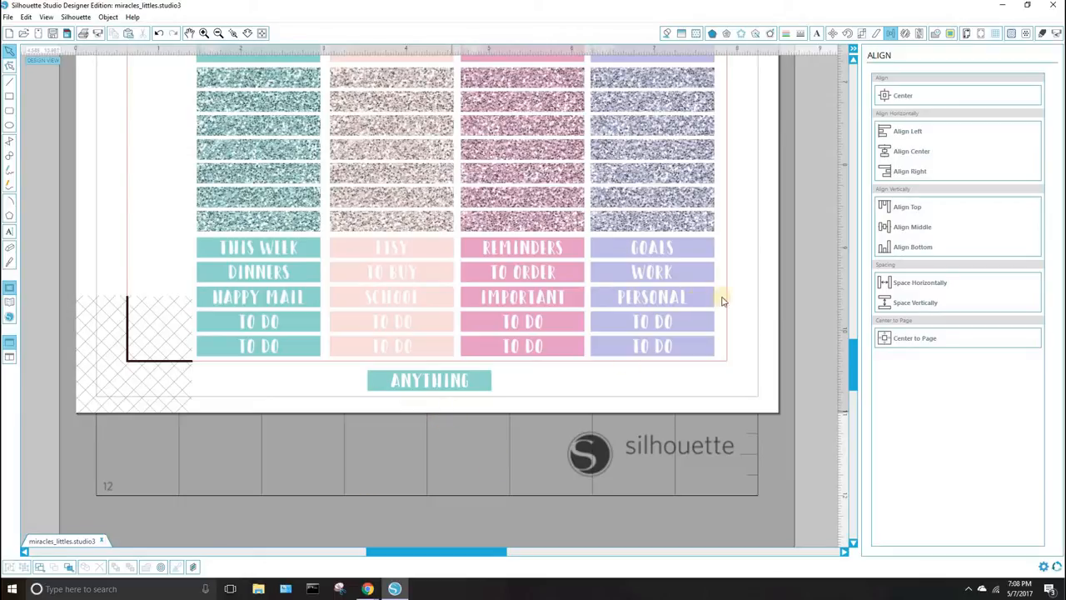
left_click(627, 302)
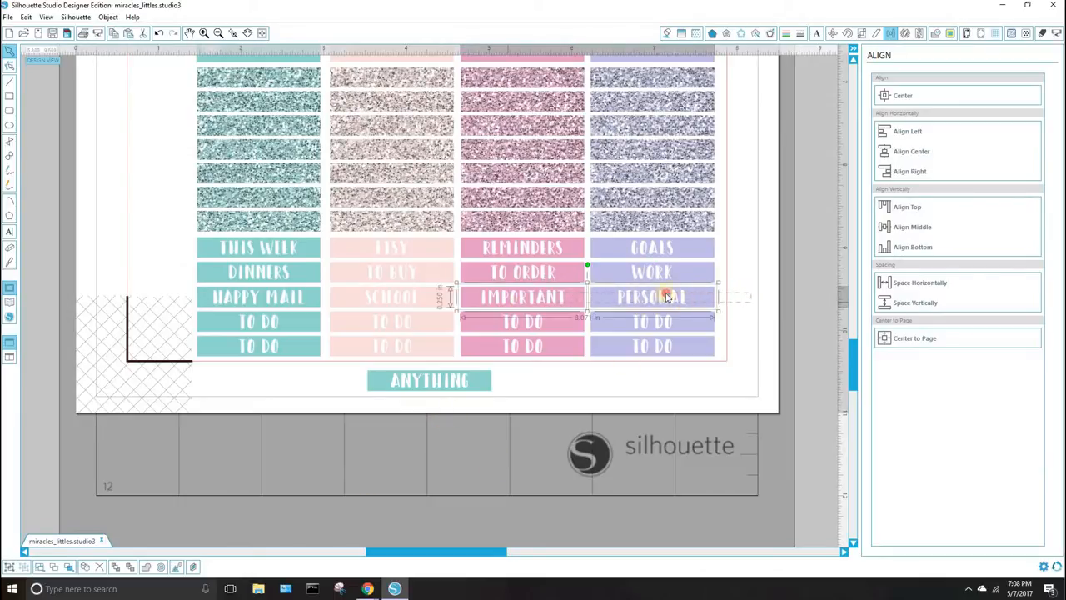
left_click(235, 307)
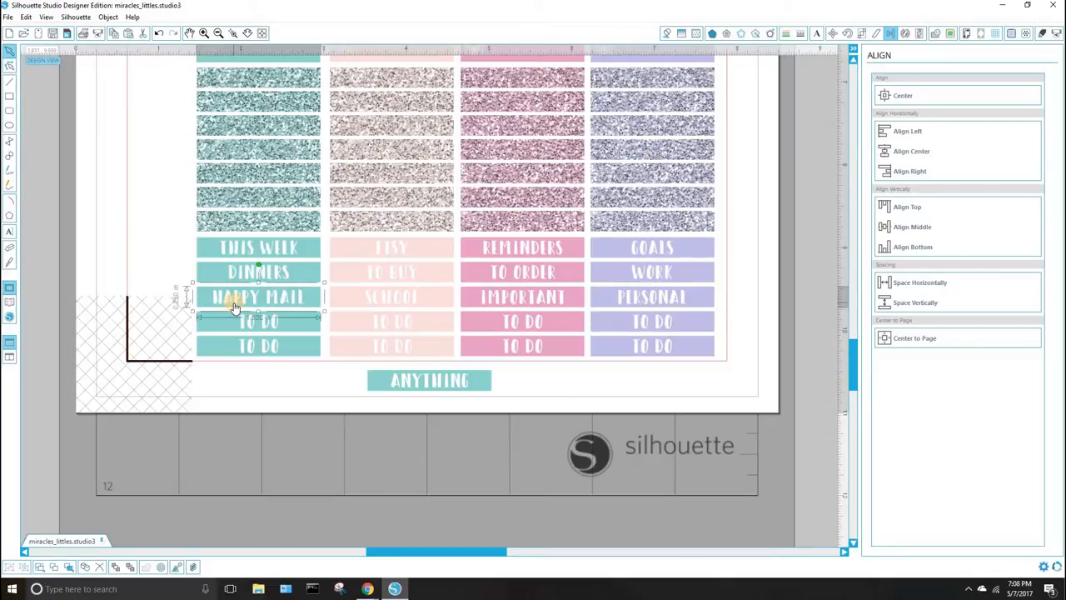
key("Delete")
Move the "ANYTHING" text and its rectangle into the gap below "DINNERS" and group them
left_click(448, 381)
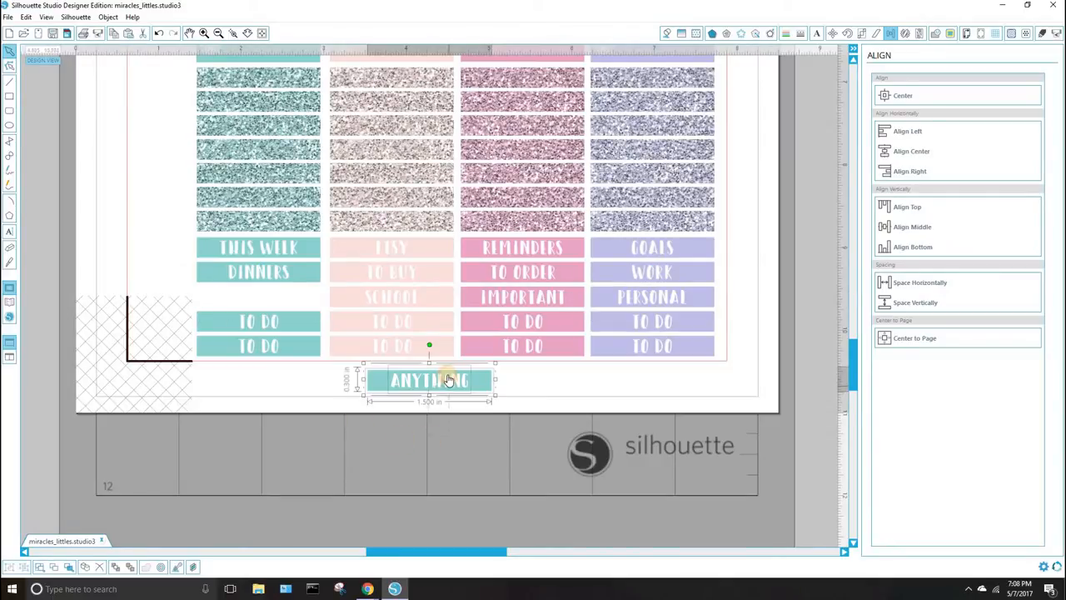
left_click_drag(447, 381, 278, 297)
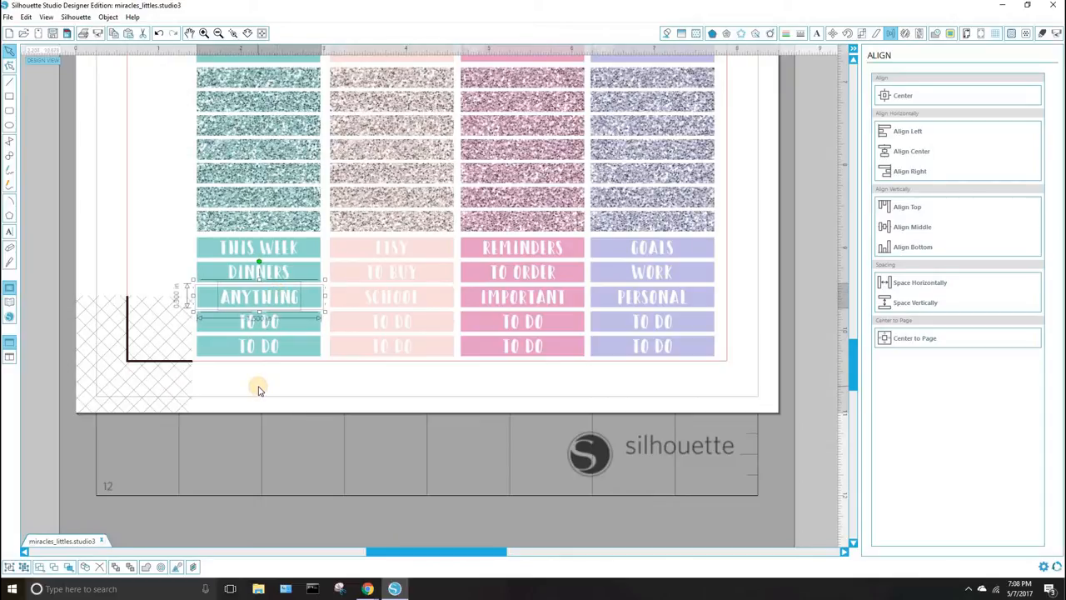
right_click(300, 279)
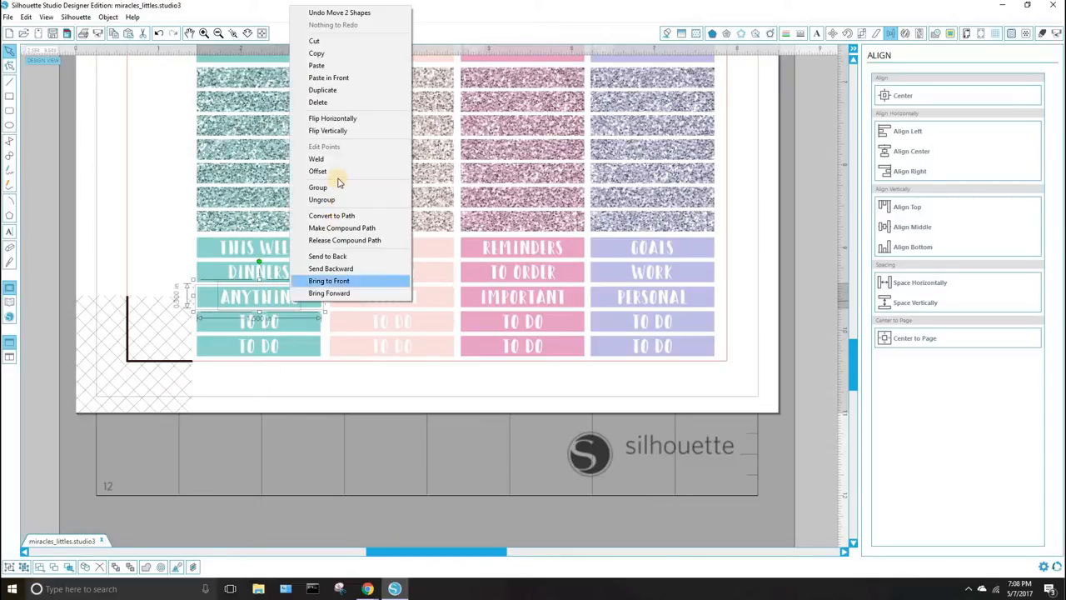
left_click(314, 187)
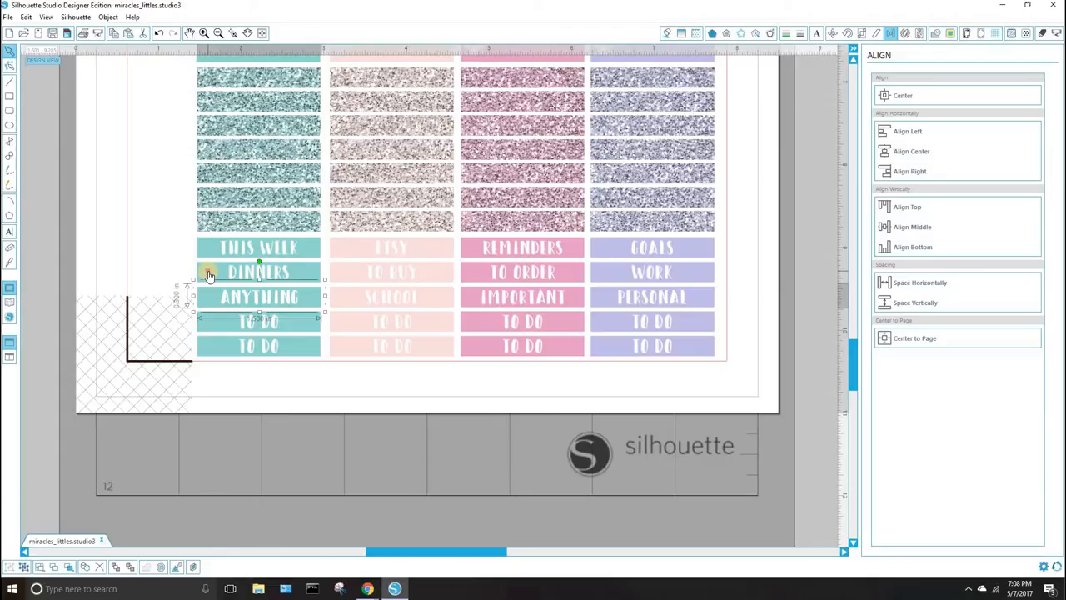
Left-align the grouped "ANYTHING" header with the "DINNERS" sticker above it
left_click(209, 275, "shift")
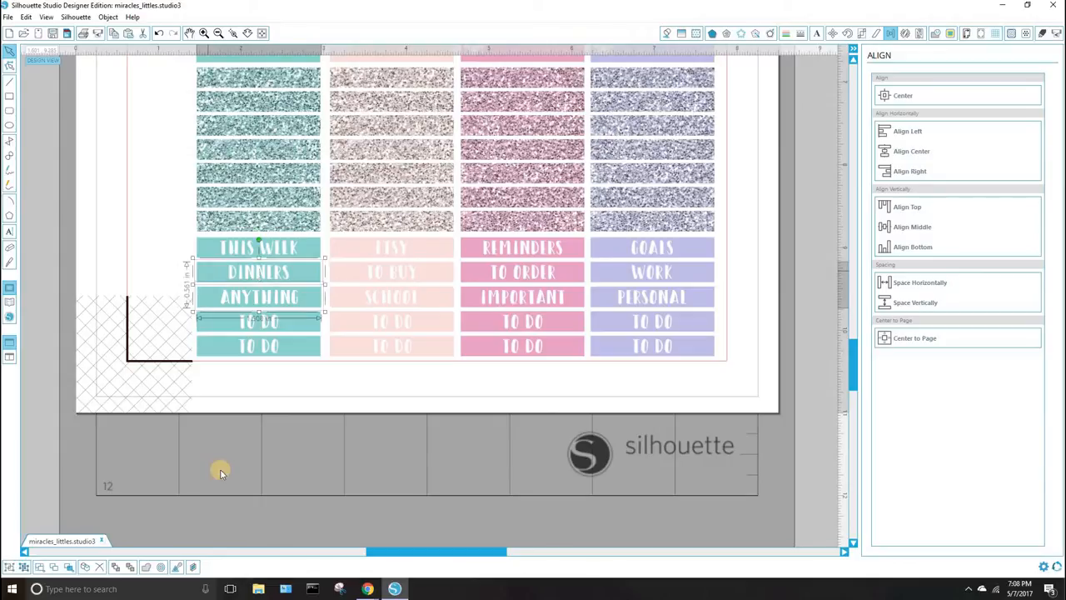
left_click(900, 133)
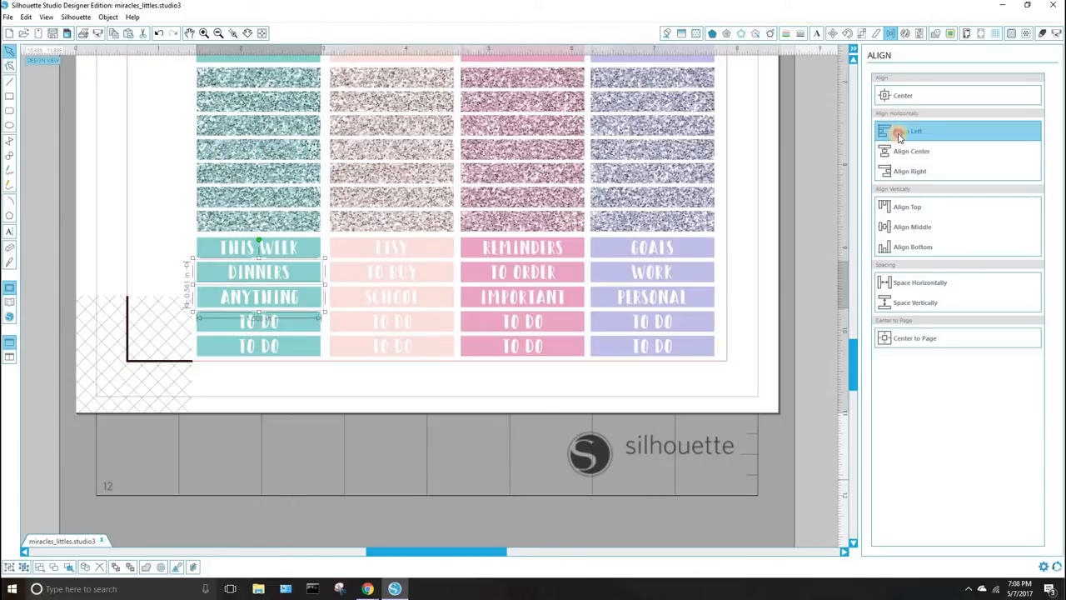
left_click(242, 323)
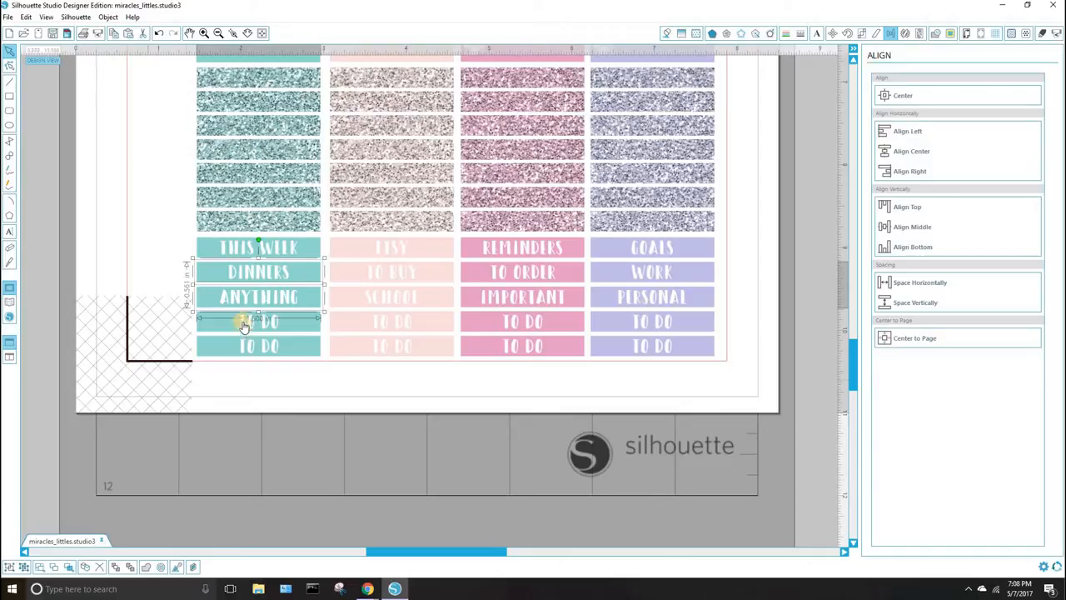
left_click(278, 403)
Ungroup the "ANYTHING" header into its separate text and rectangle
right_click(306, 300)
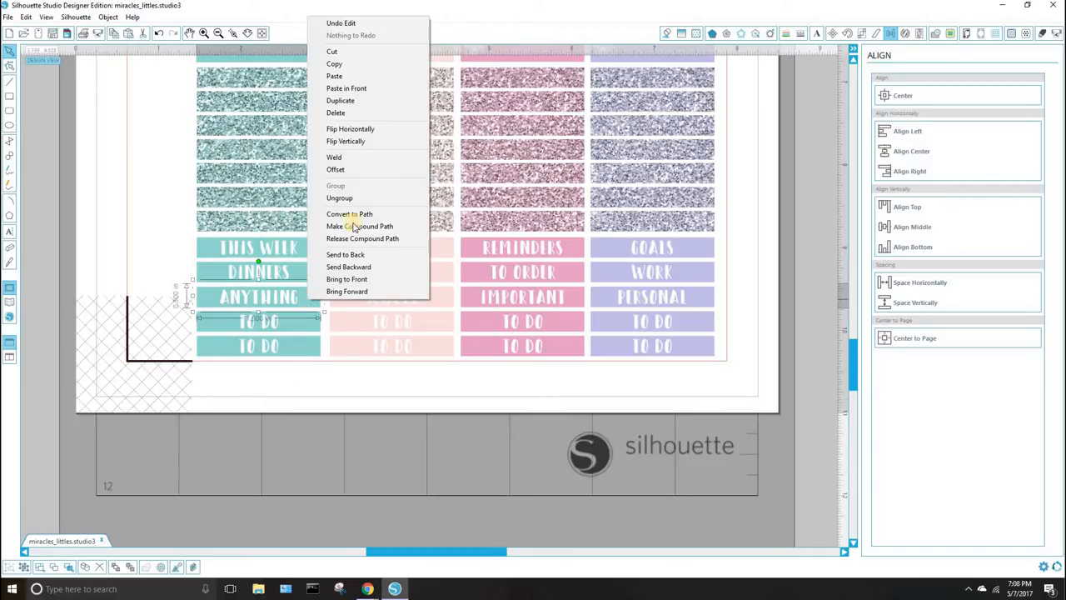
left_click(349, 199)
left_click(295, 472)
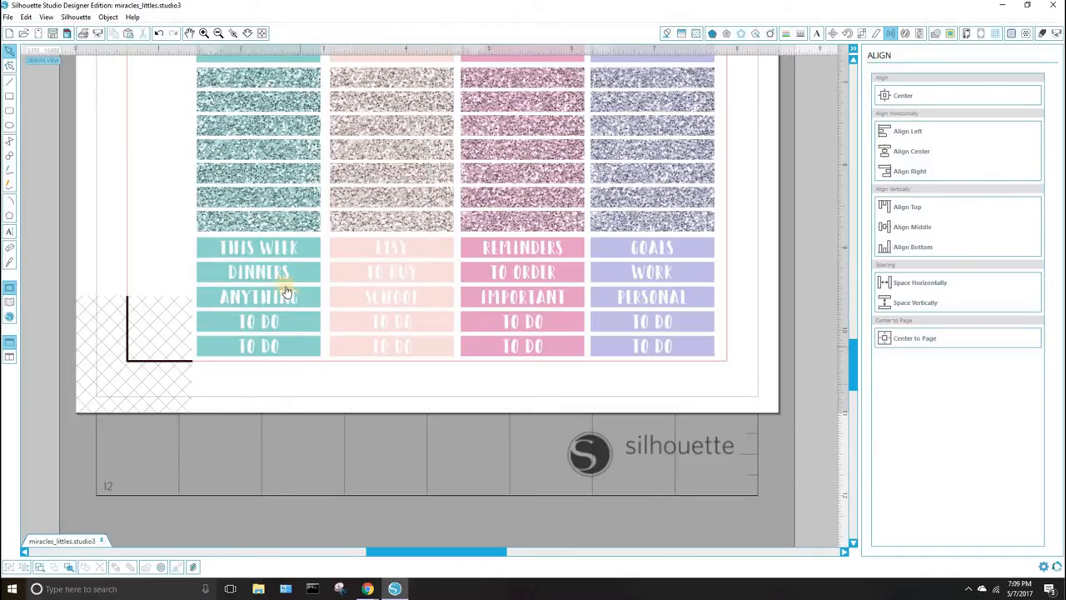
Delete the "DINNERS" sticker and fill its gap with a duplicate of the "ANYTHING" header placed above the original
left_click(283, 277)
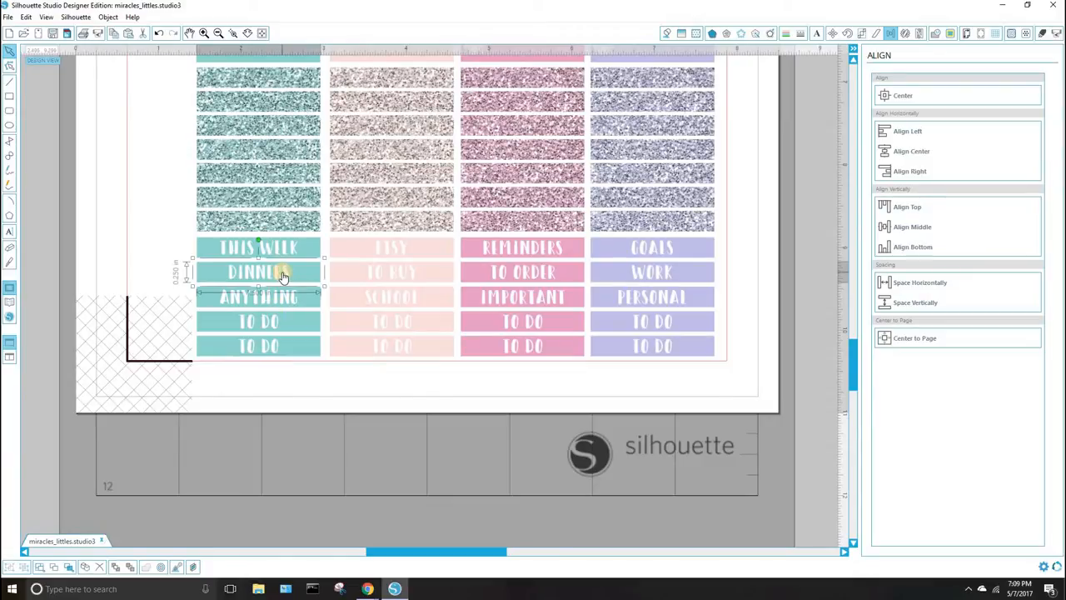
key("Delete")
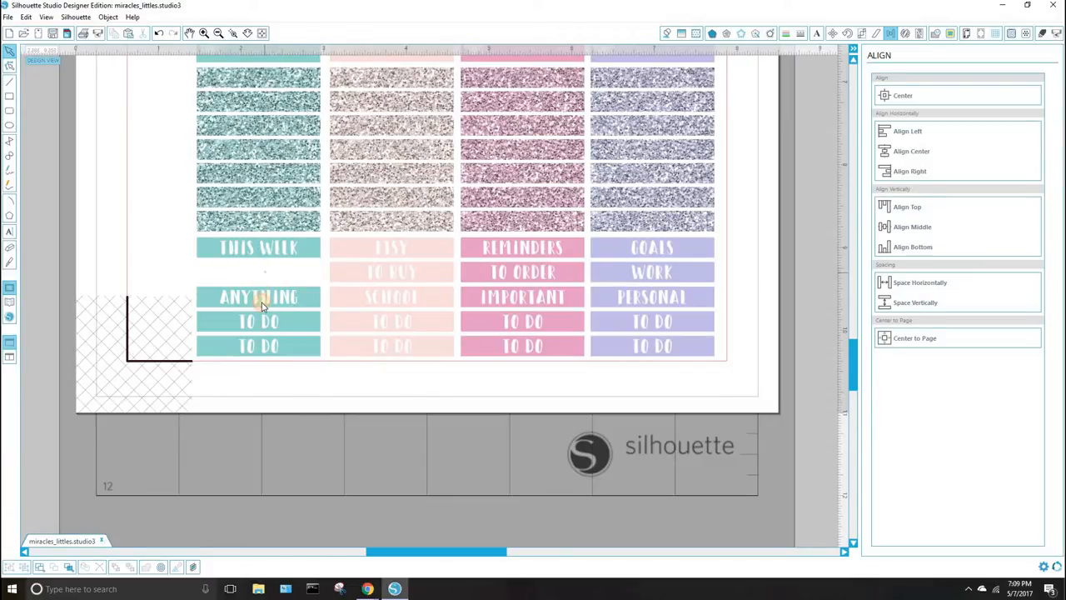
left_click(262, 307)
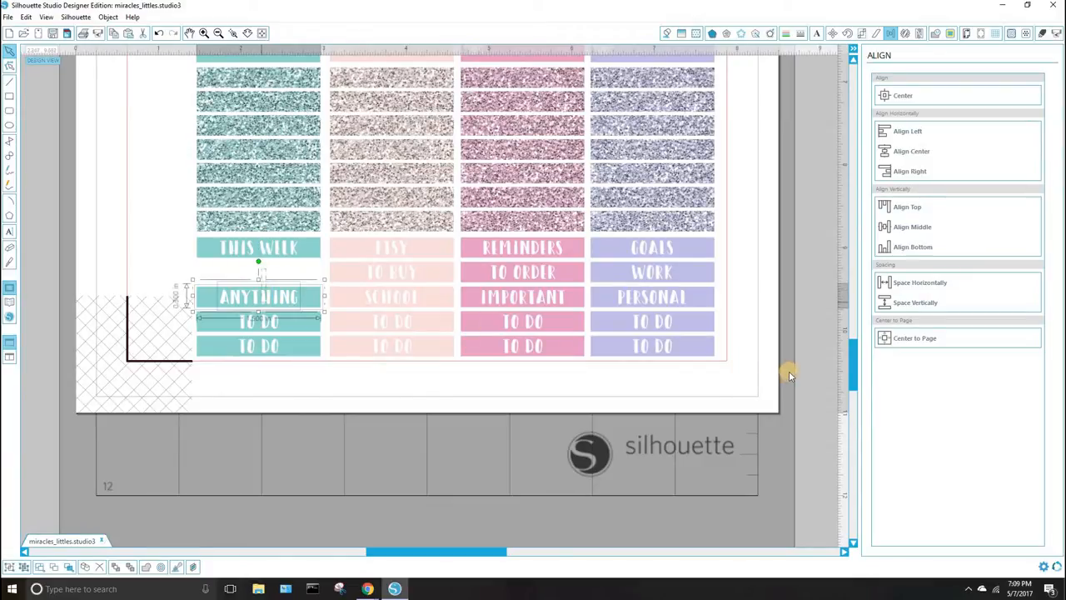
left_click(904, 33)
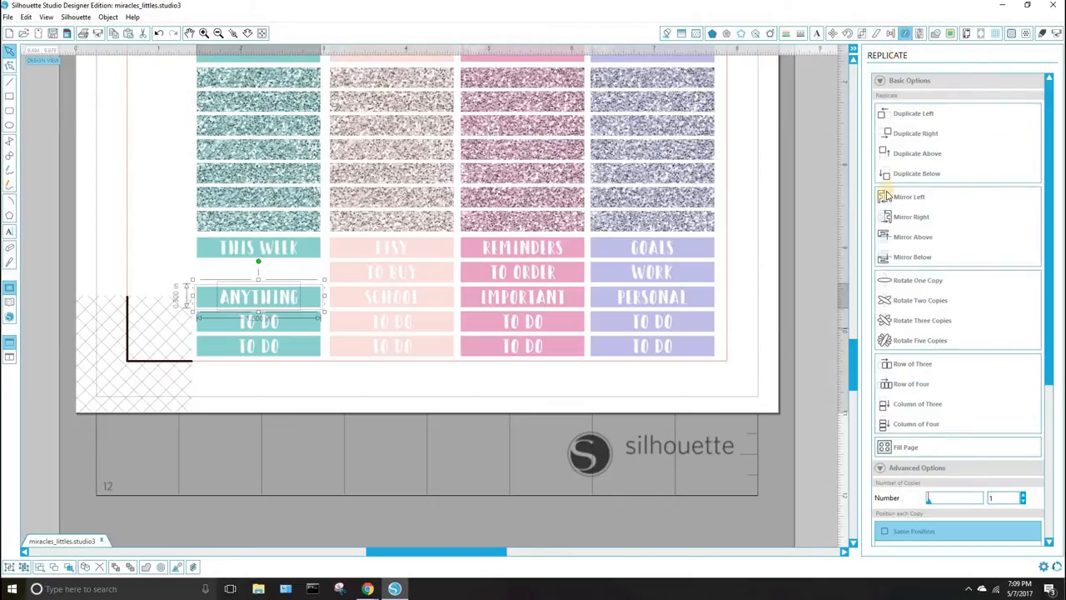
left_click(915, 155)
left_click(267, 428)
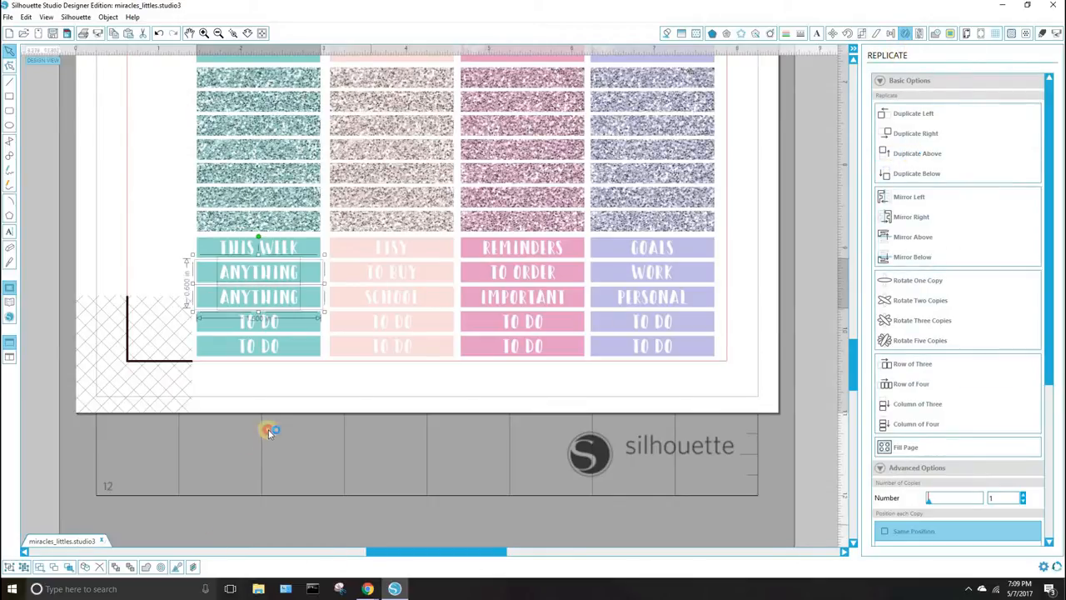
Replace the text of the upper "ANYTHING" header with "SOMETHING"
double_click(295, 270)
left_click_drag(296, 271, 184, 275)
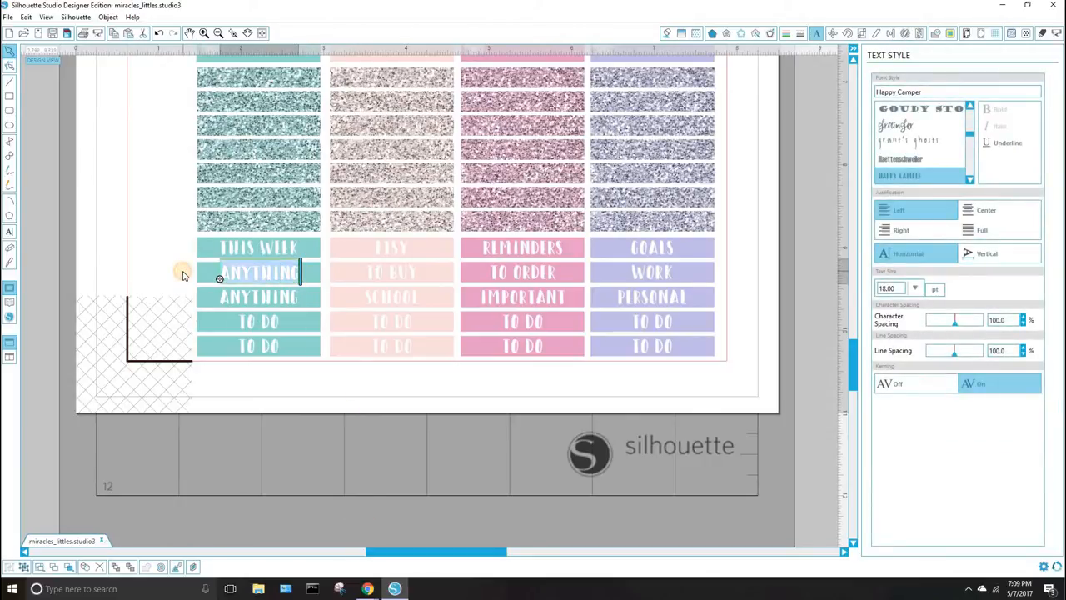
type("SOMETHING")
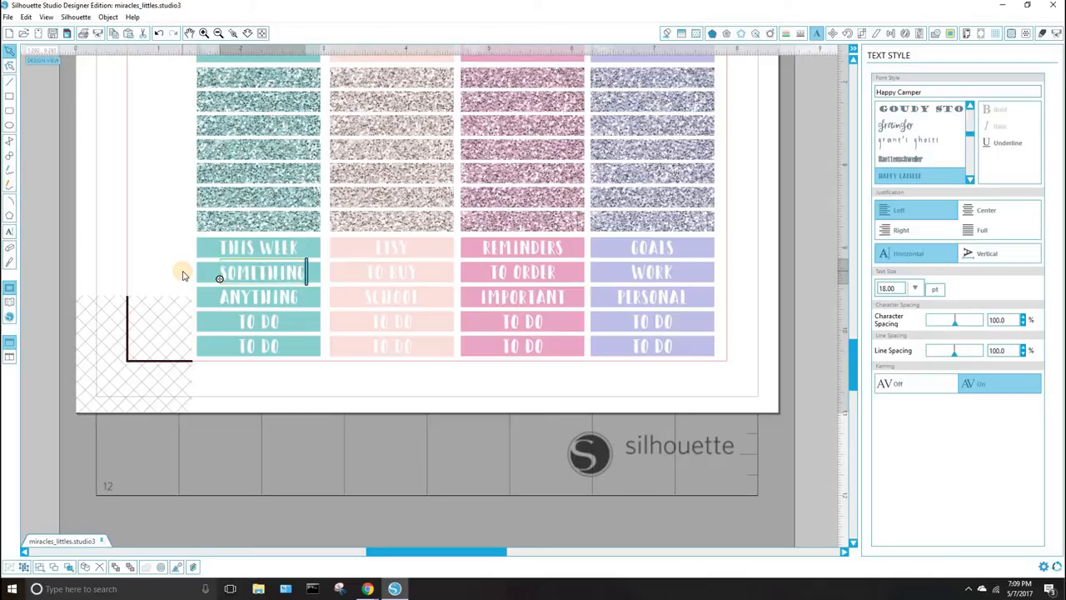
left_click(209, 436)
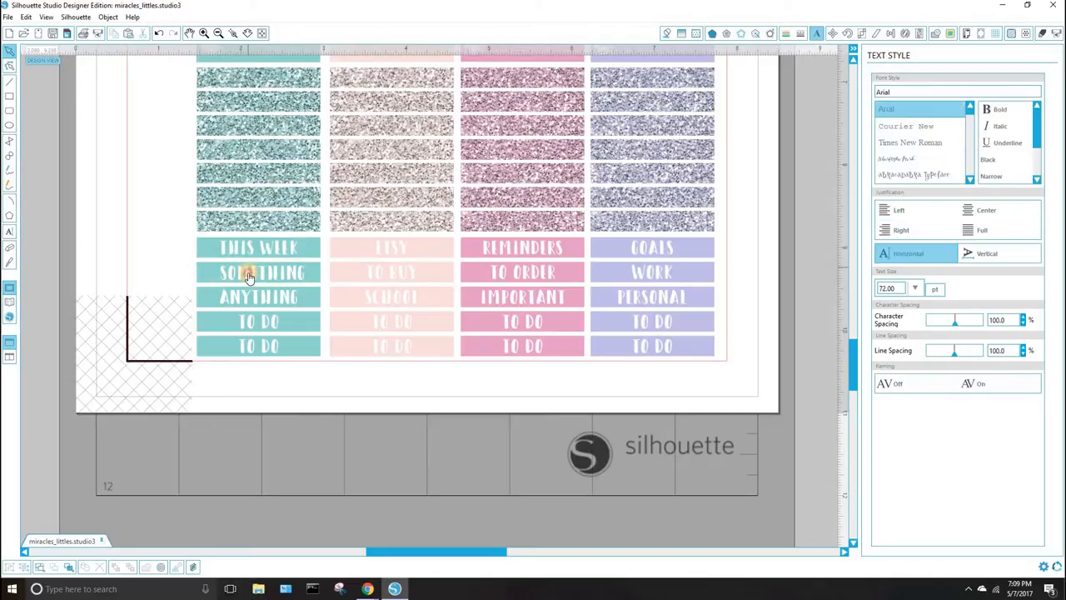
Center the "SOMETHING" text horizontally on its teal rectangle
left_click(219, 271)
left_click(206, 274)
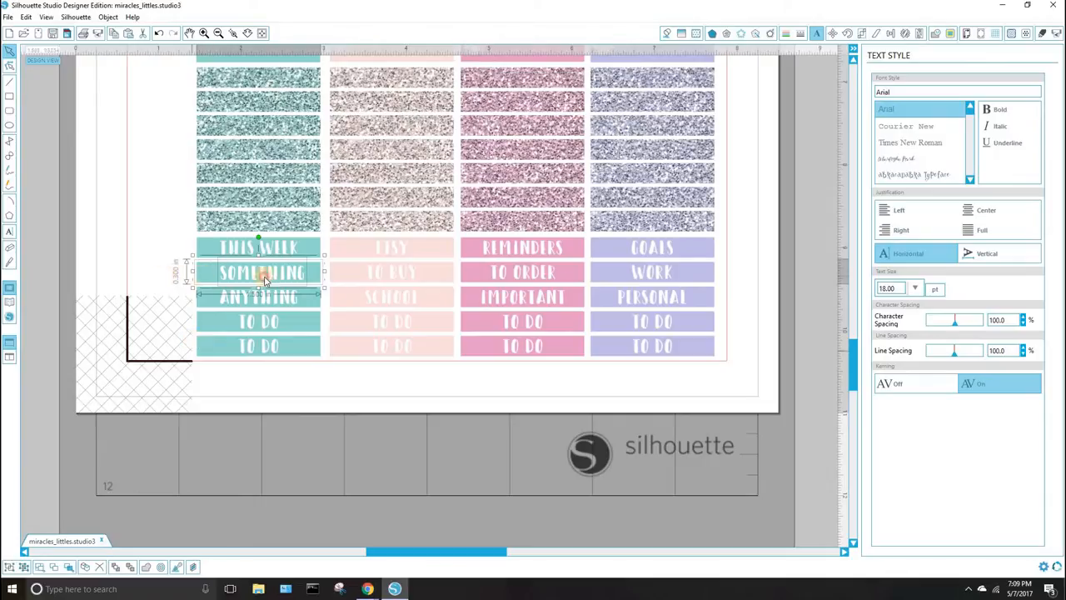
left_click(890, 33)
left_click(892, 155)
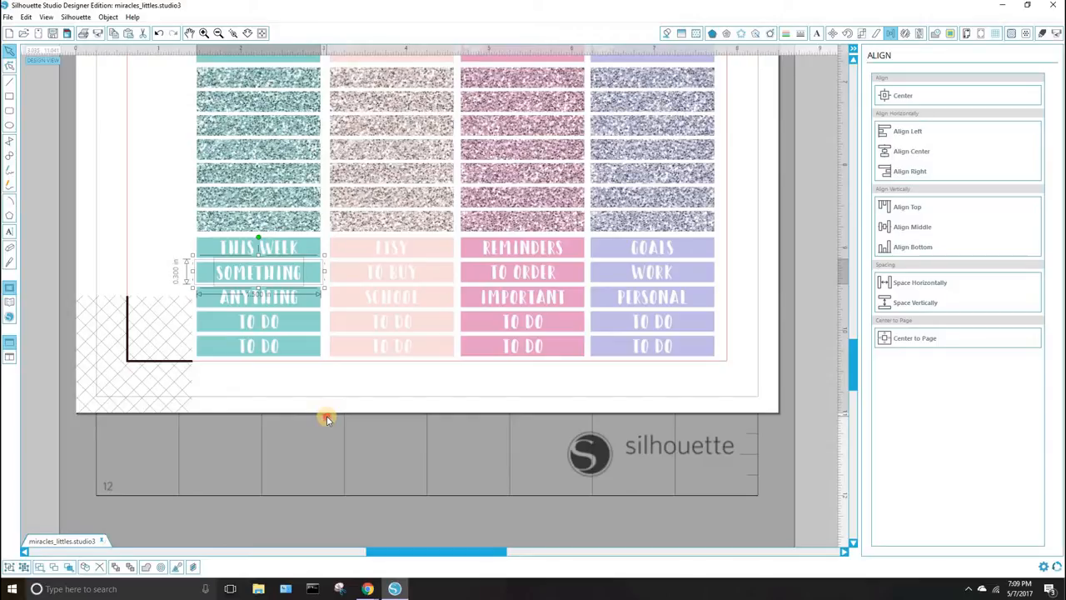
left_click(326, 416)
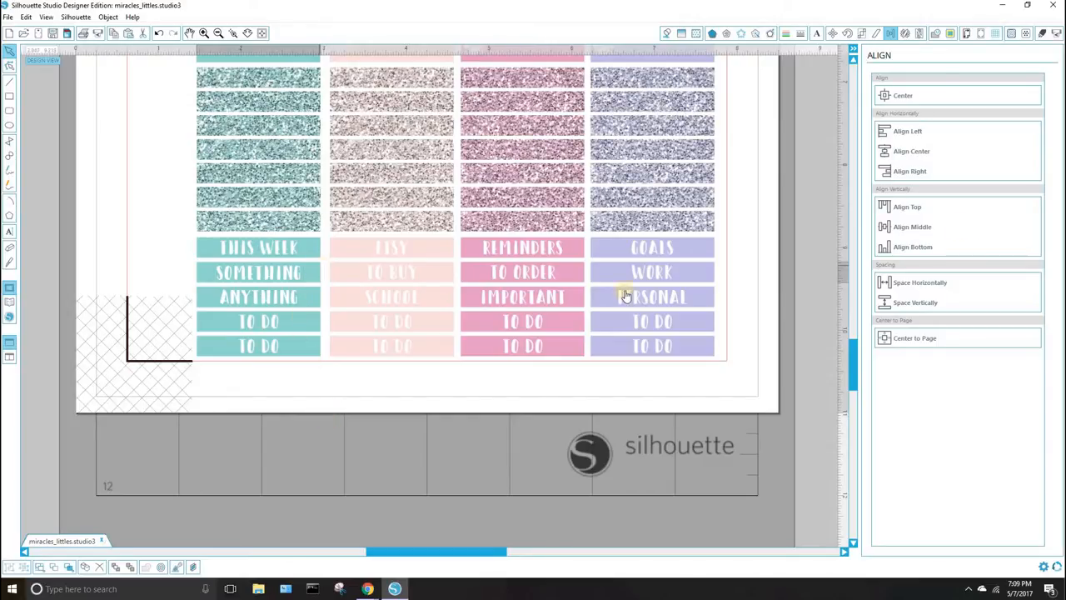
Fill the rectangle behind "SOMETHING" with the lavender color sampled from the "WORK" sticker
left_click(242, 266)
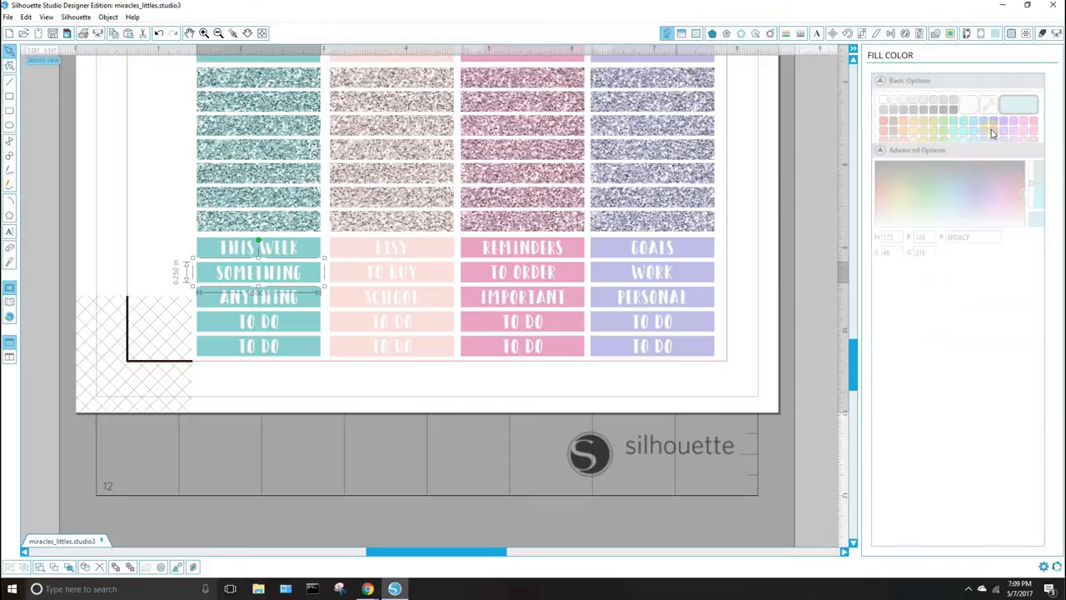
left_click(988, 103)
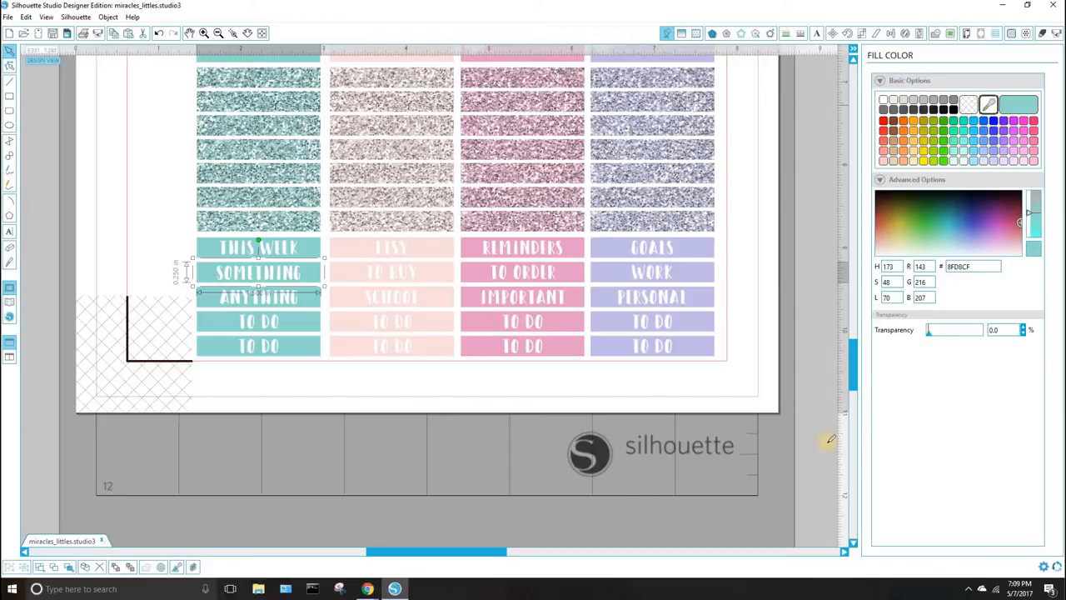
left_click(698, 268)
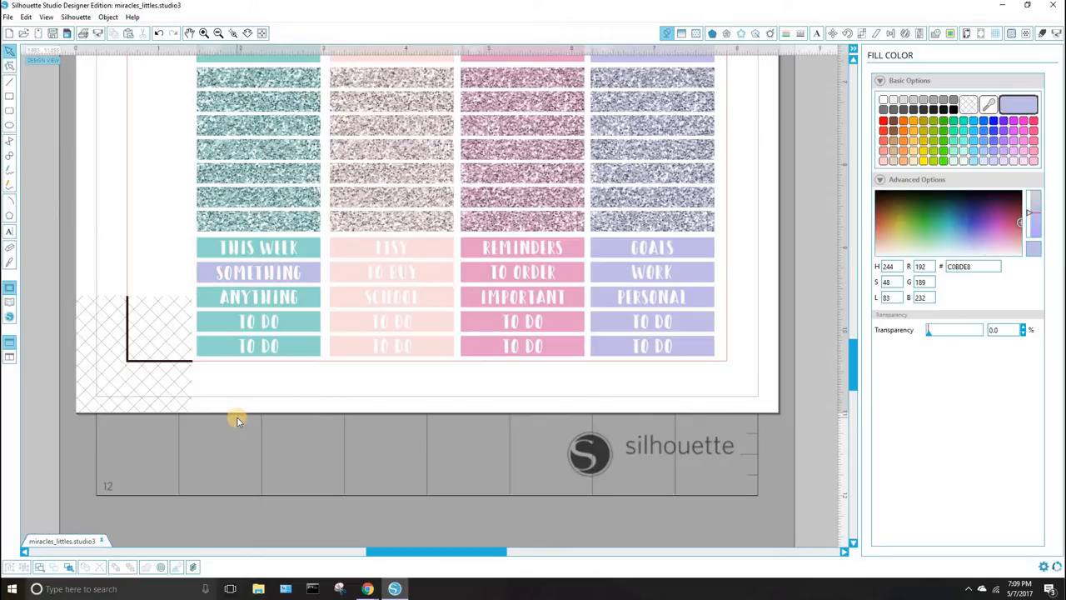
Move the whole block of text header stickers off the page, just below its lower edge
scroll(236, 420, "up", 3)
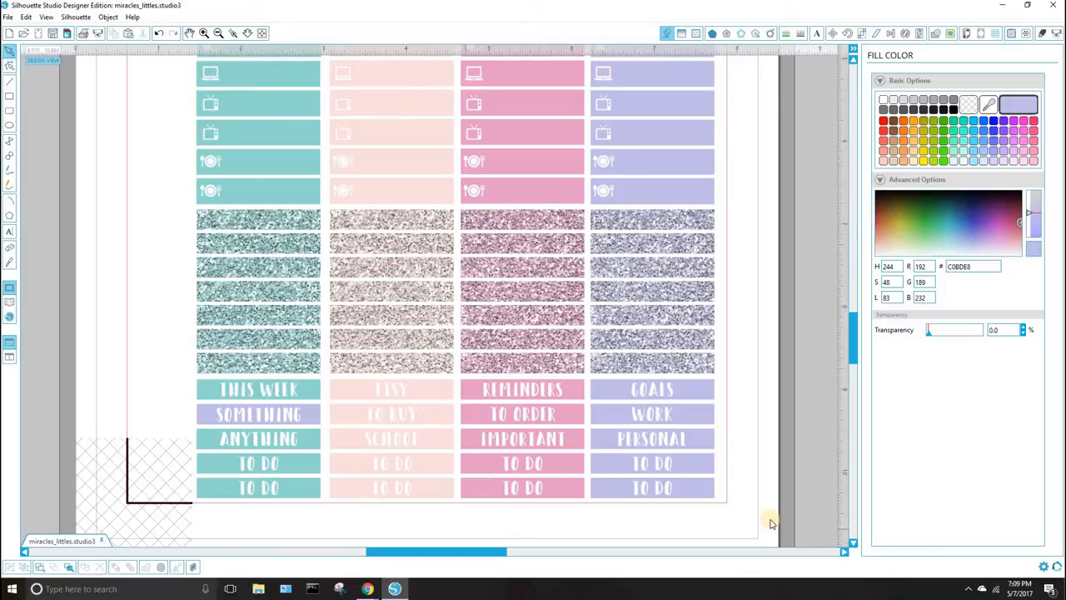
left_click_drag(744, 513, 322, 447)
left_click_drag(218, 407, 230, 457)
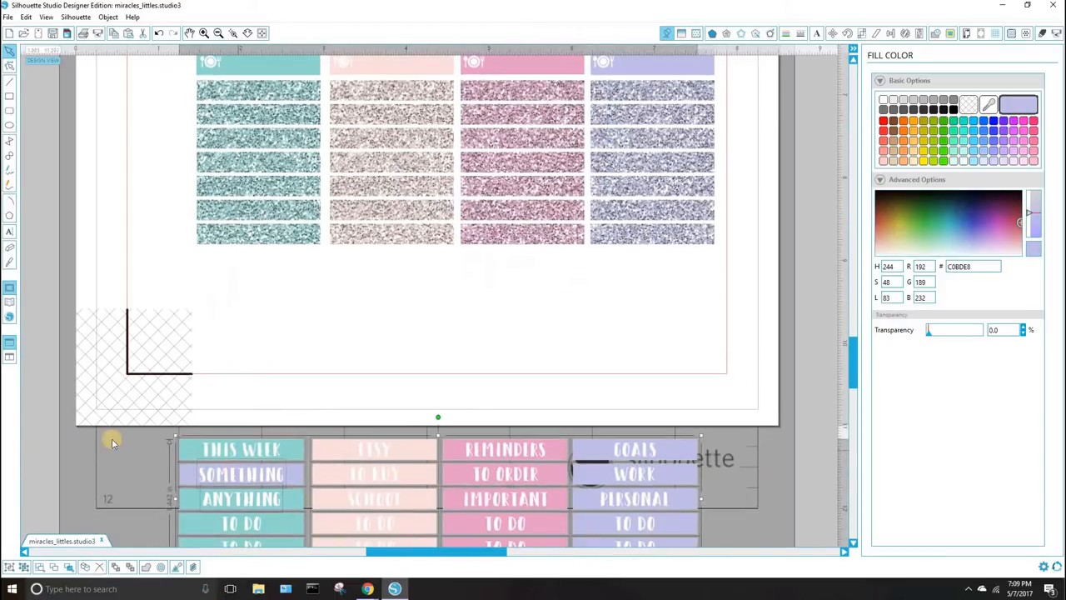
Place the white "ANYTHING" text centered over the topmost teal glitter strip
left_click(233, 481)
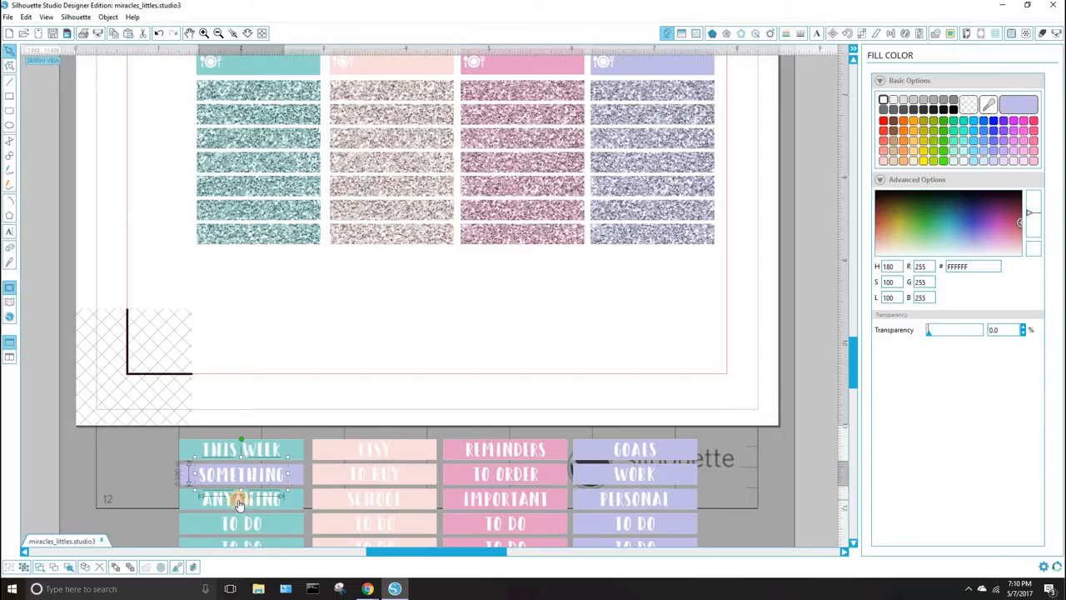
left_click_drag(239, 503, 251, 204)
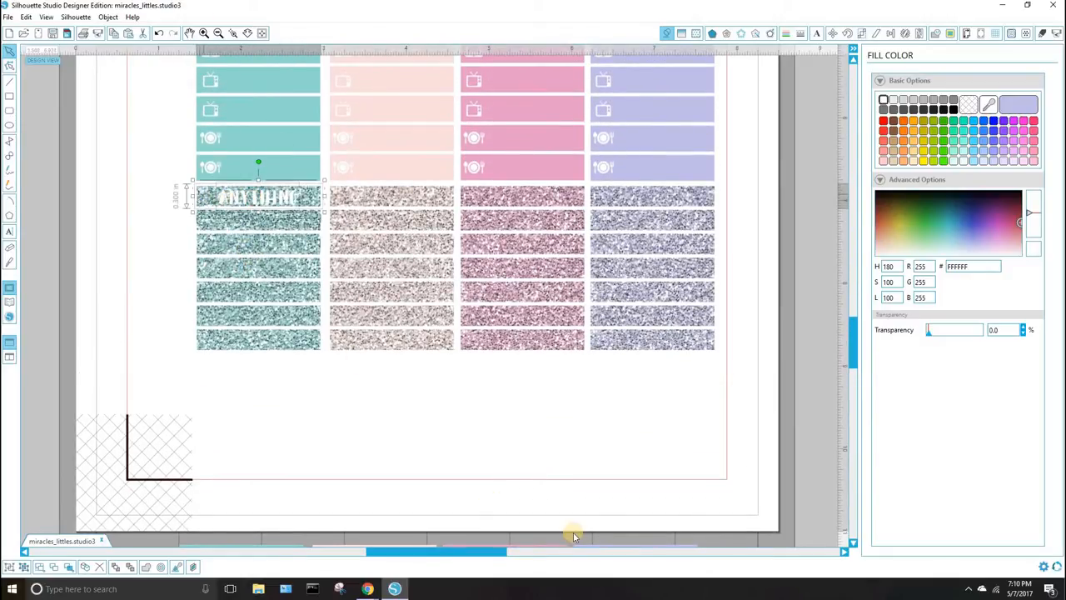
left_click(241, 197)
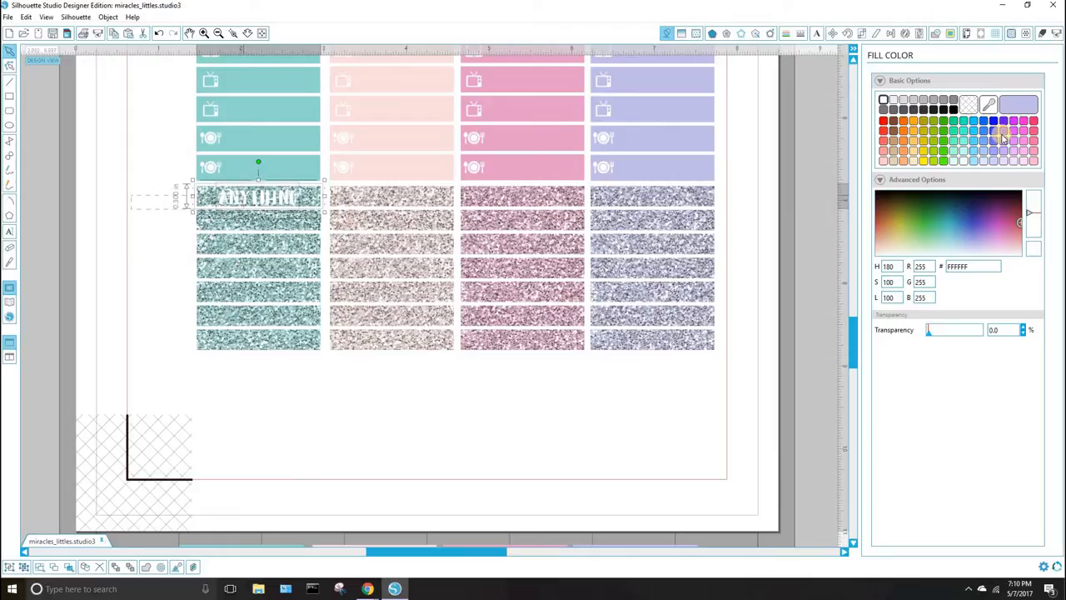
left_click(890, 33)
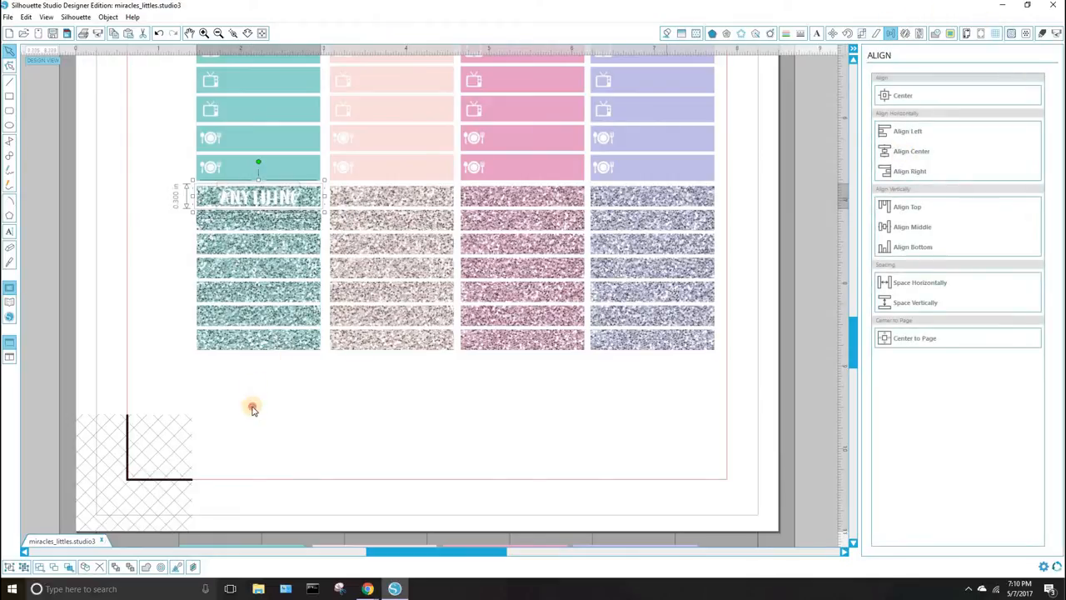
left_click(252, 408)
left_click(257, 201)
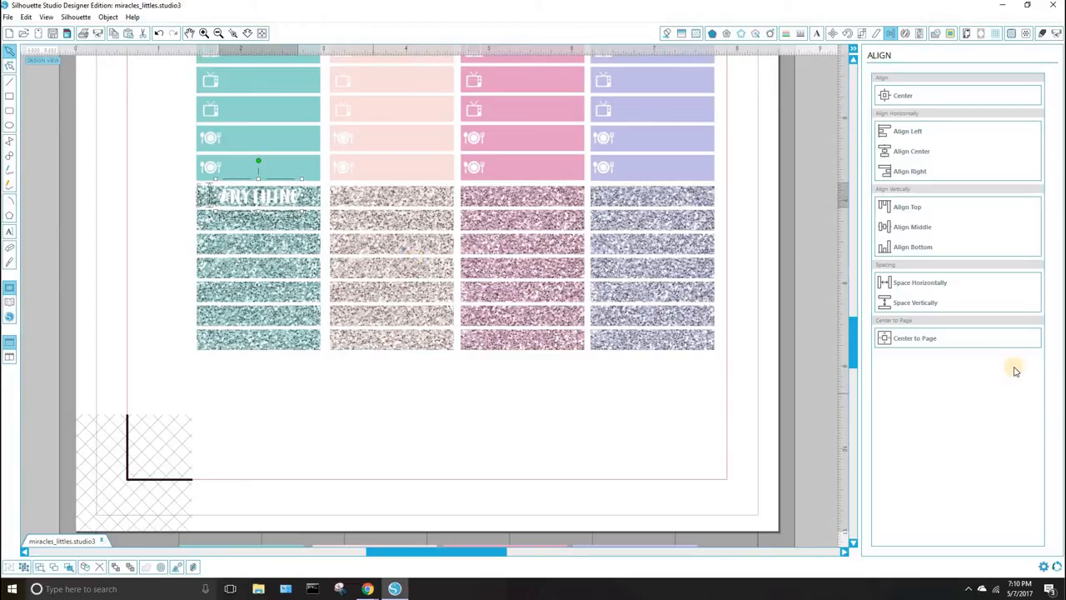
left_click(340, 450)
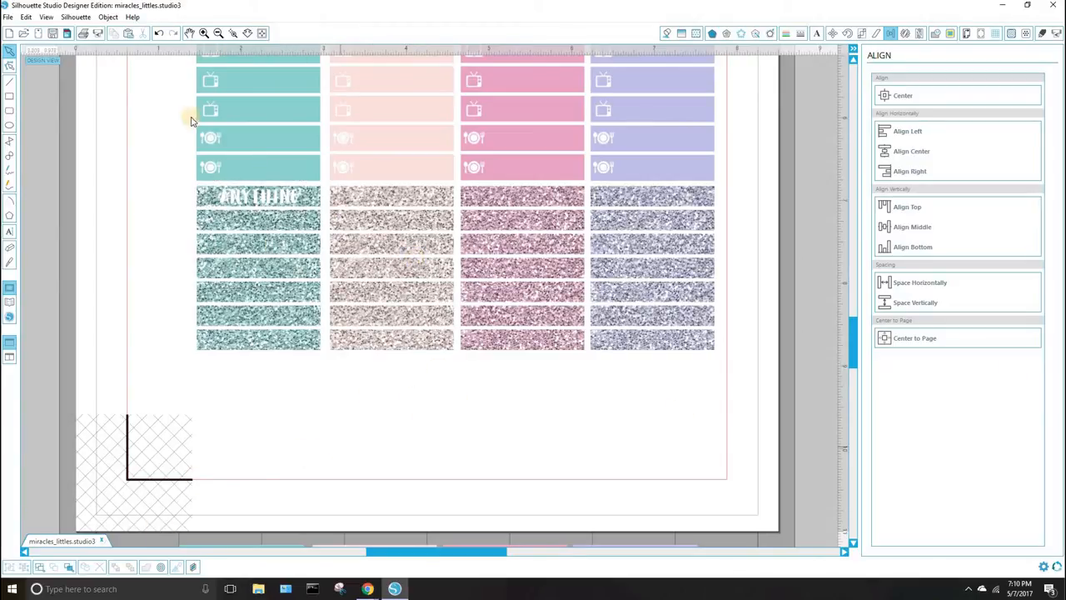
Give the "ANYTHING" text on the glitter strip a teal outline sampled from the solid teal sticker above it
left_click(204, 34)
scroll(281, 401, "up", 1)
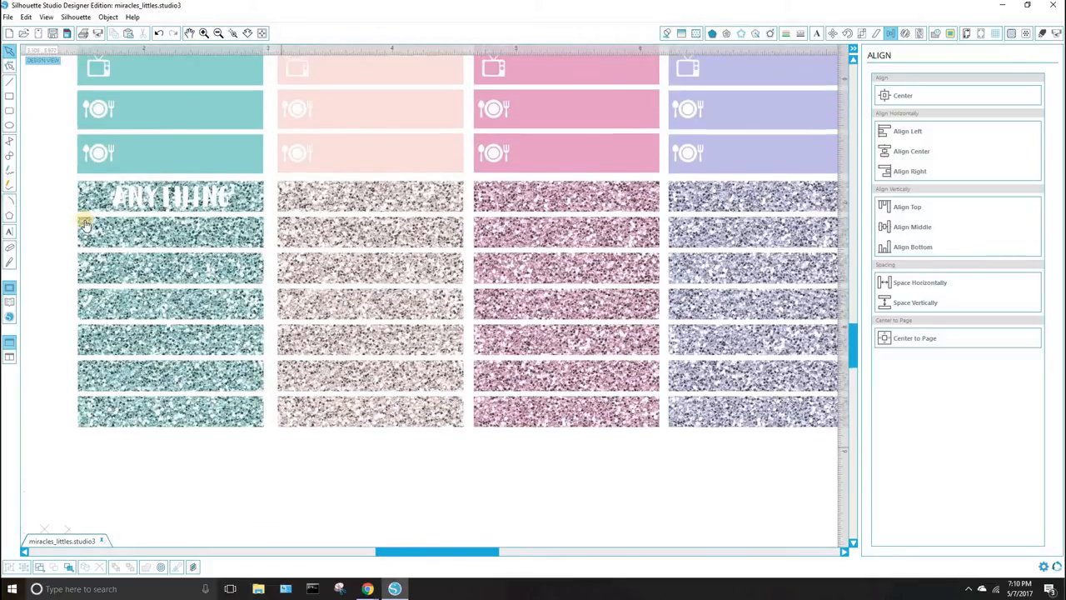
left_click(166, 216)
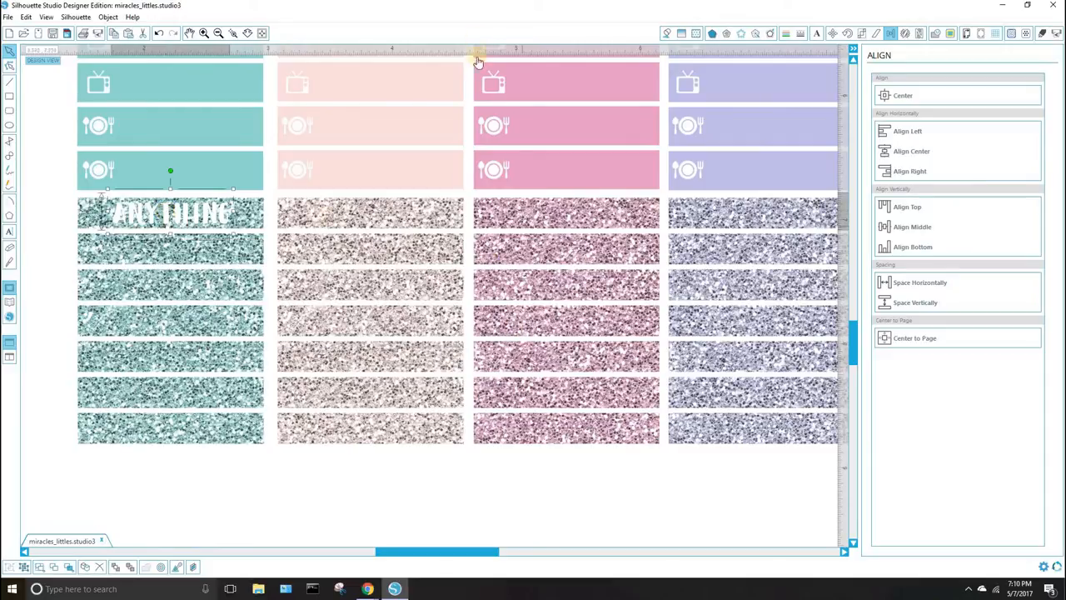
left_click(786, 35)
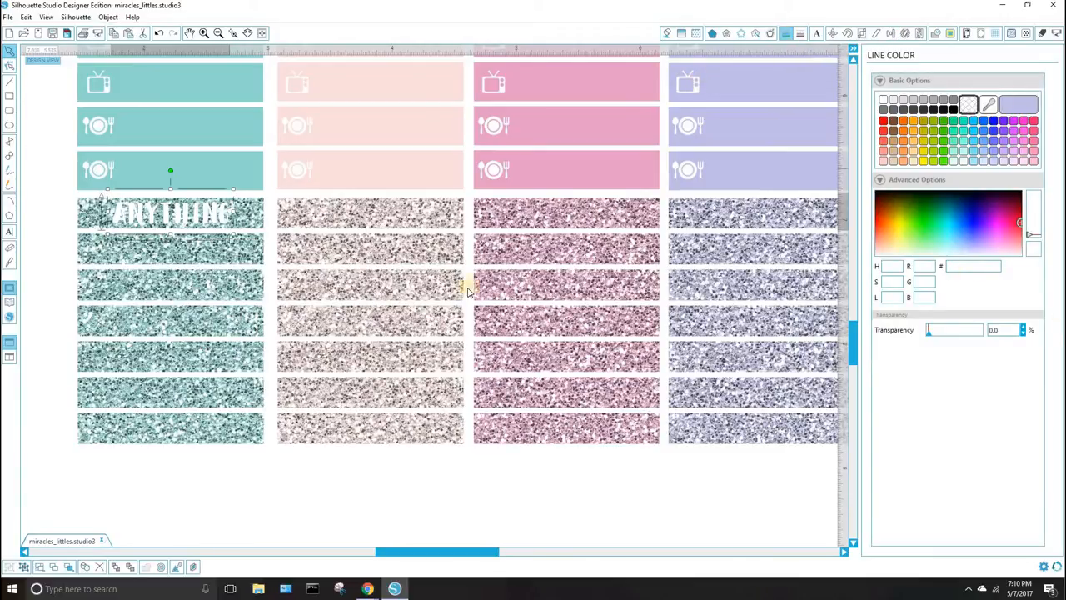
left_click(992, 102)
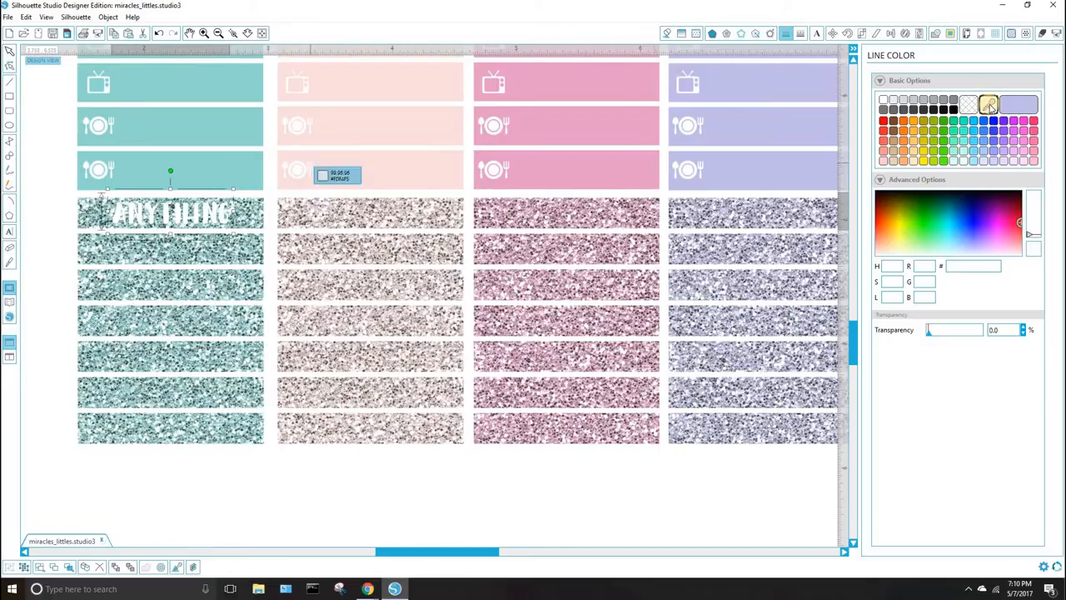
left_click(184, 160)
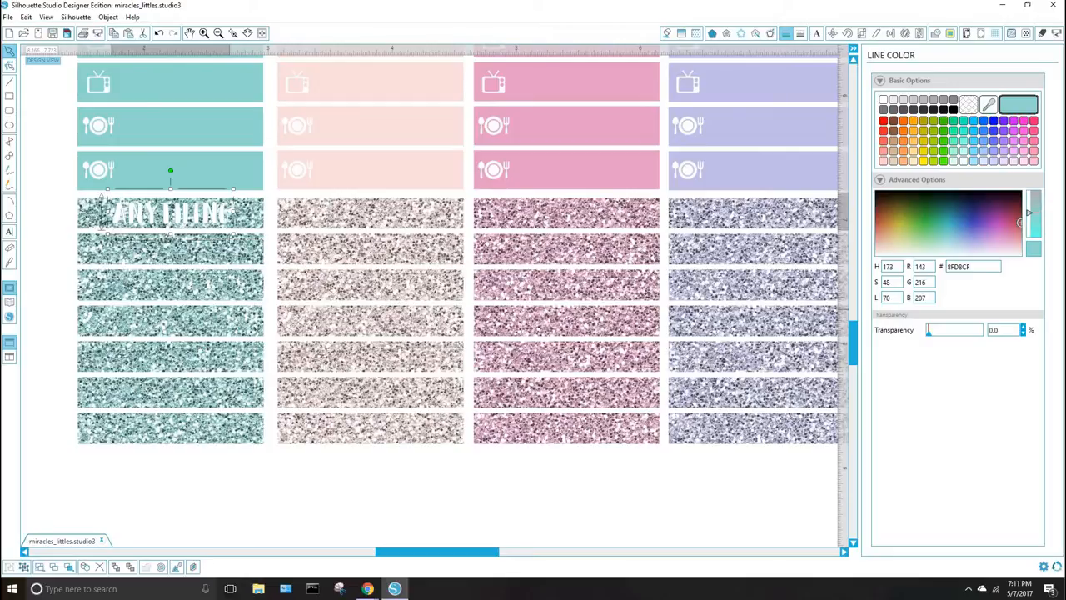
Switch to the w3schools HTML Color Picker in Chrome and generate the lighter and darker shades of 8FD8CF
left_click_drag(1065, 55, 328, 10)
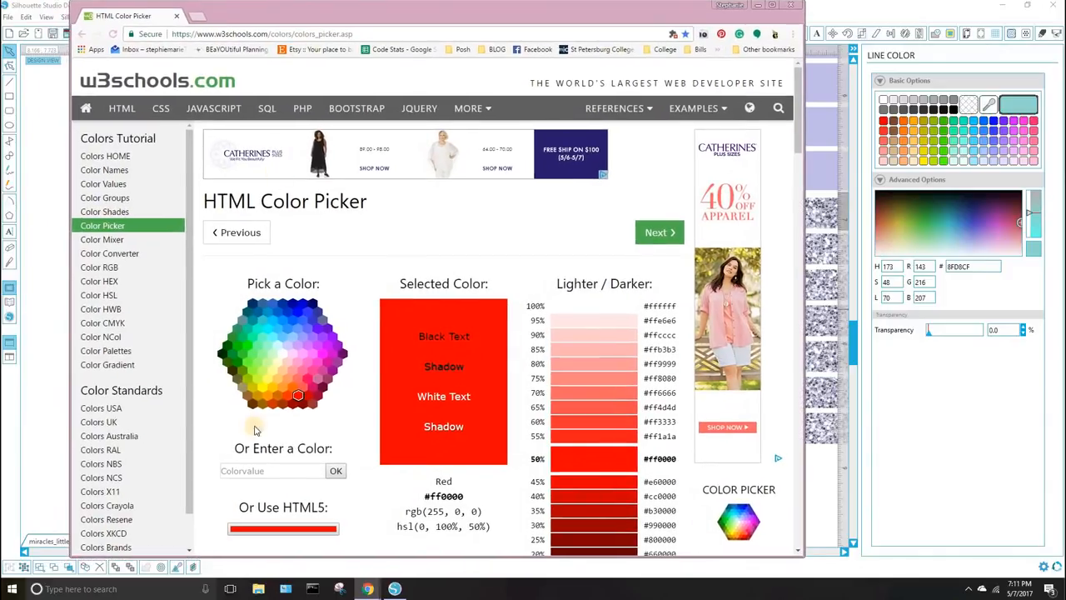
left_click(272, 471)
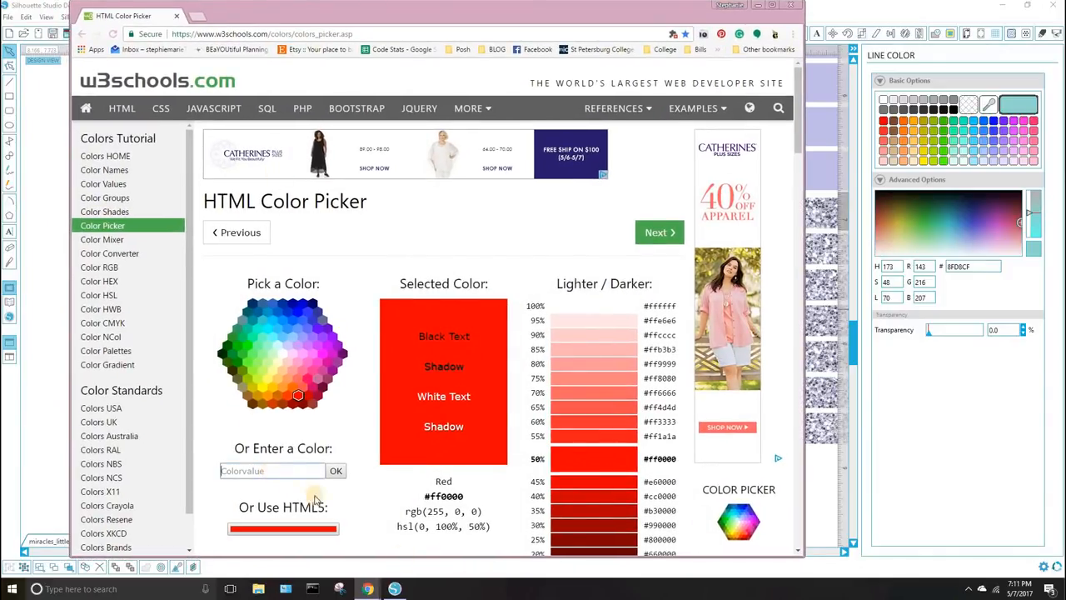
left_click(951, 267)
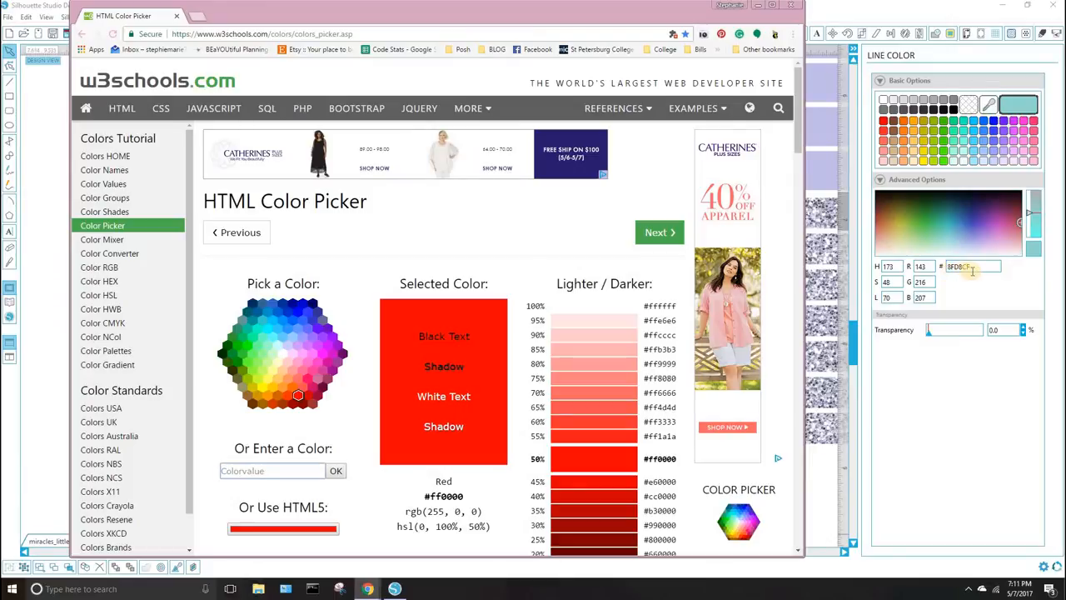
left_click(284, 472)
type("8FD8CF")
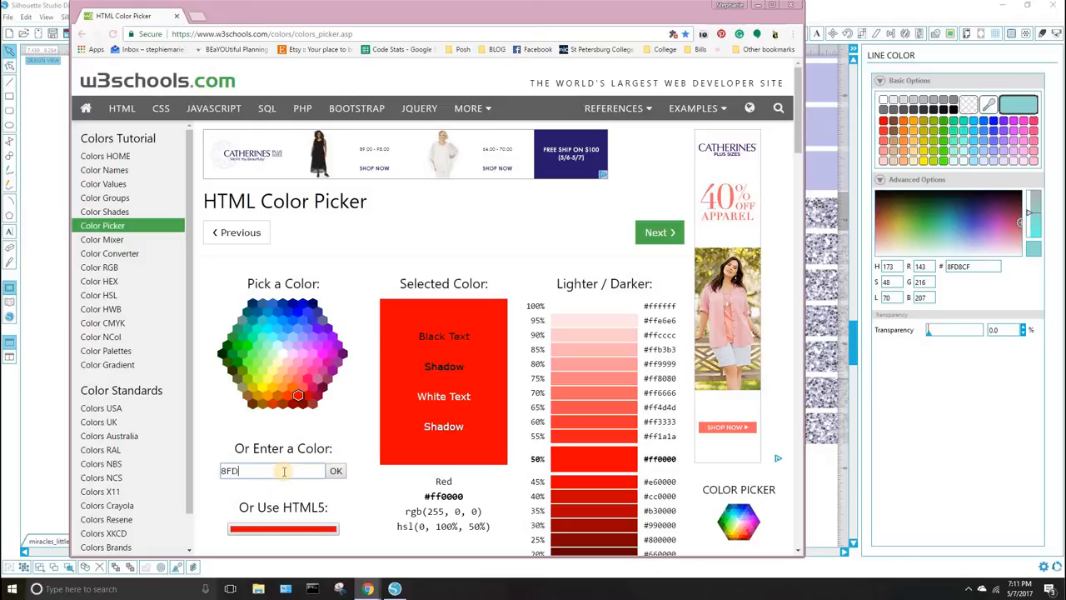
left_click(336, 472)
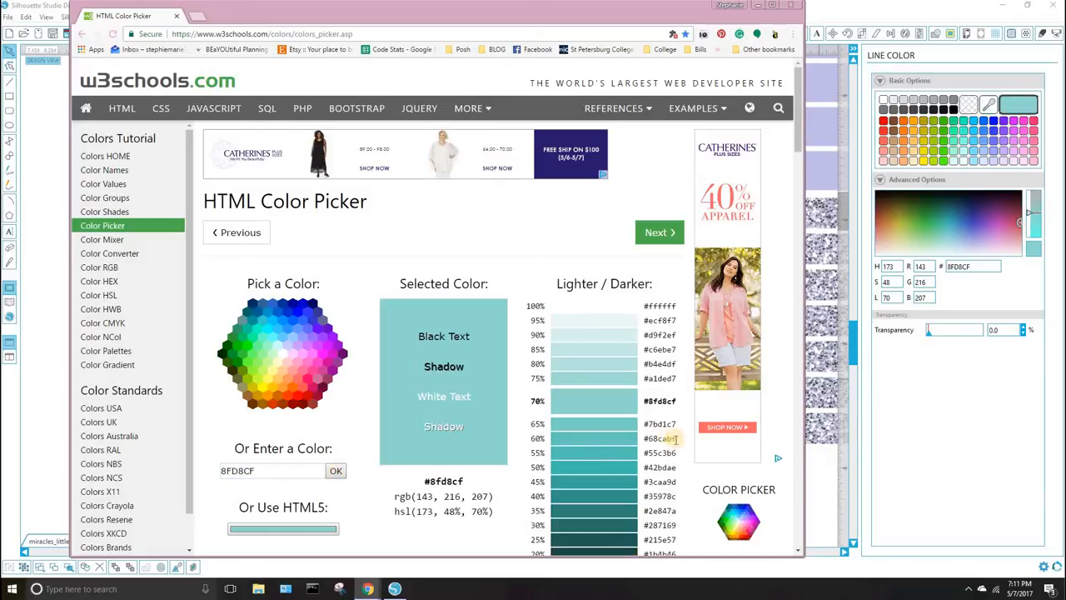
Copy the hex code 55c3b6 of the 55% shade, without the leading #
left_click_drag(677, 454, 643, 454)
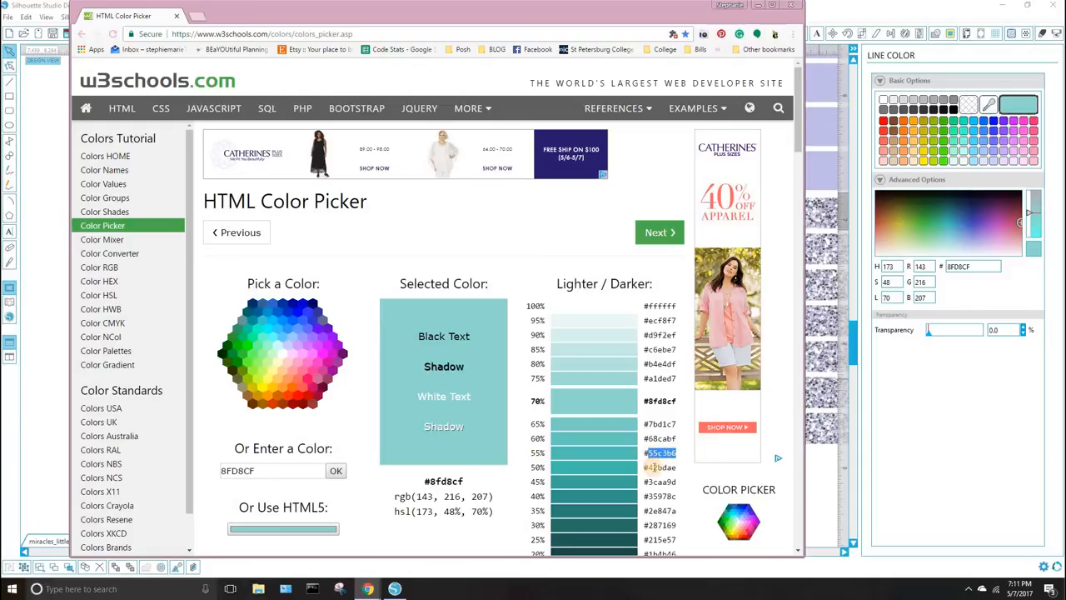
right_click(678, 458)
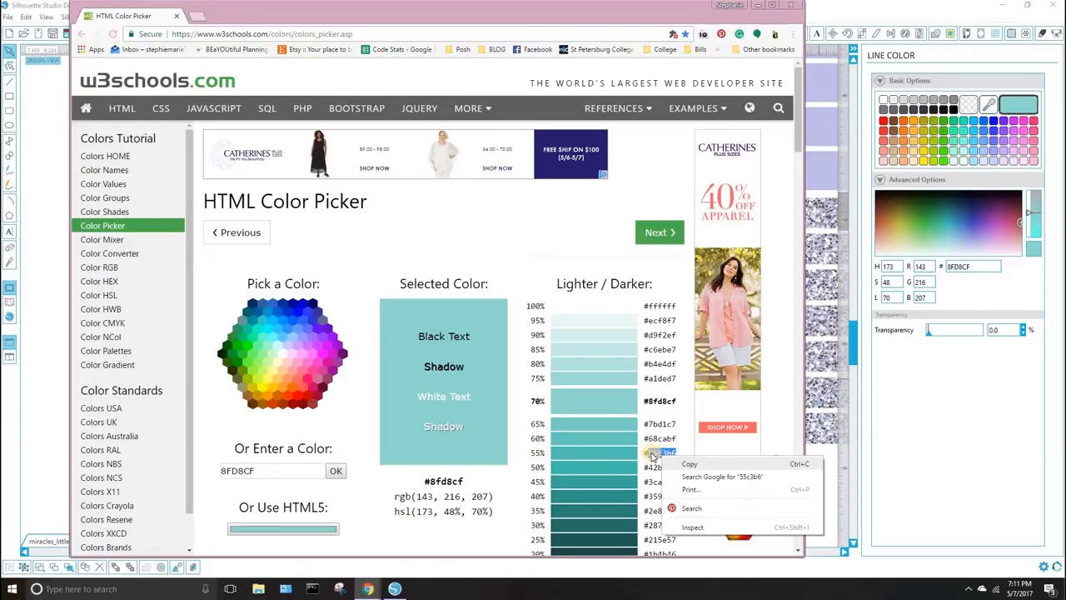
left_click(689, 464)
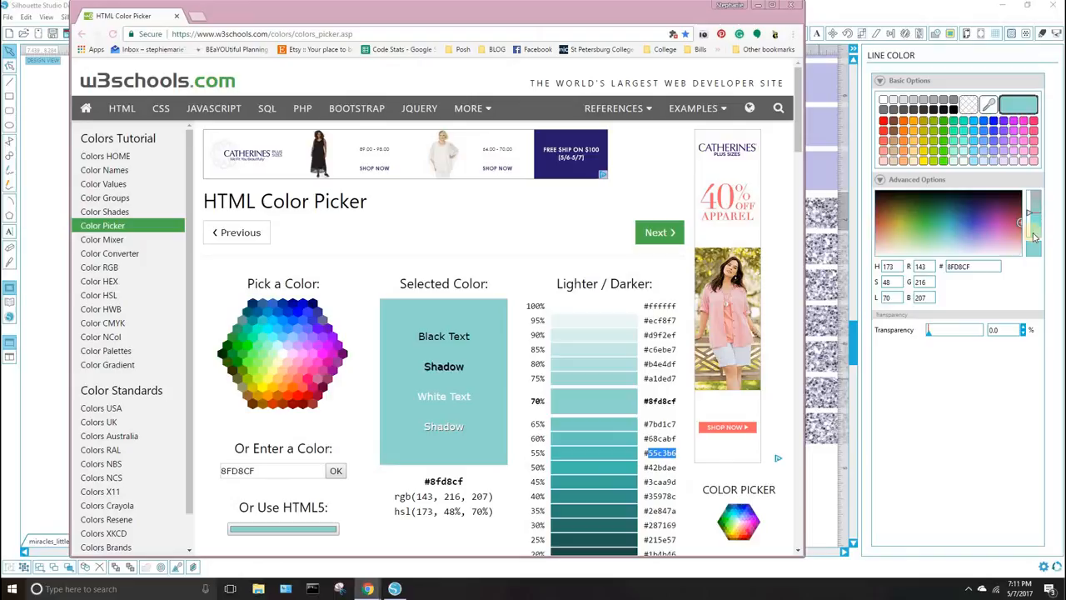
Try to replace the line color of the "ANYTHING" text with the copied hex code 55c3b6
left_click(987, 266)
left_click_drag(987, 267, 936, 265)
right_click(962, 266)
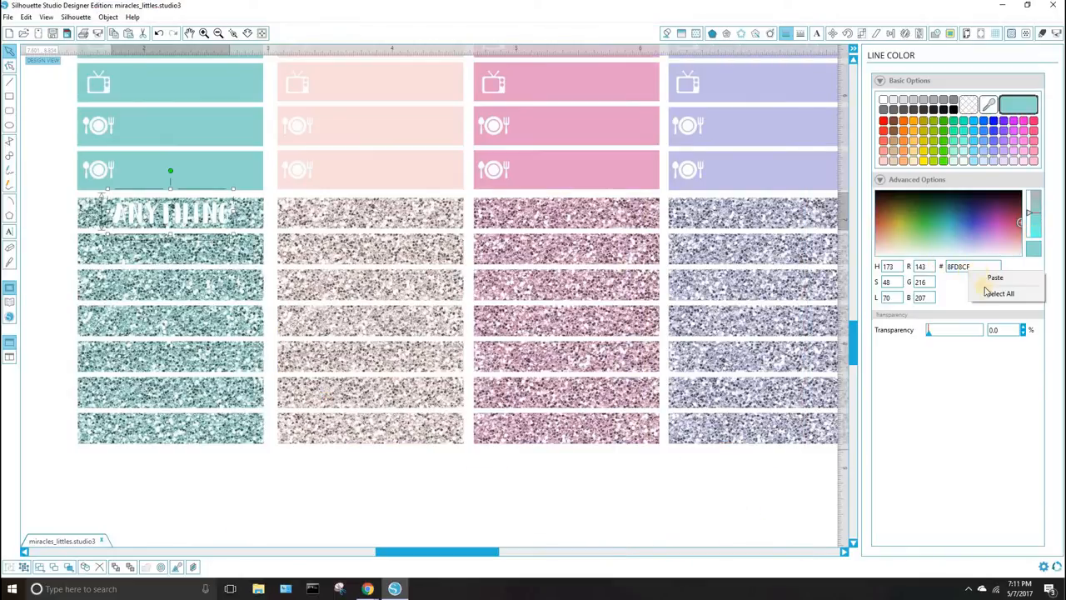
left_click(989, 296)
key("Delete")
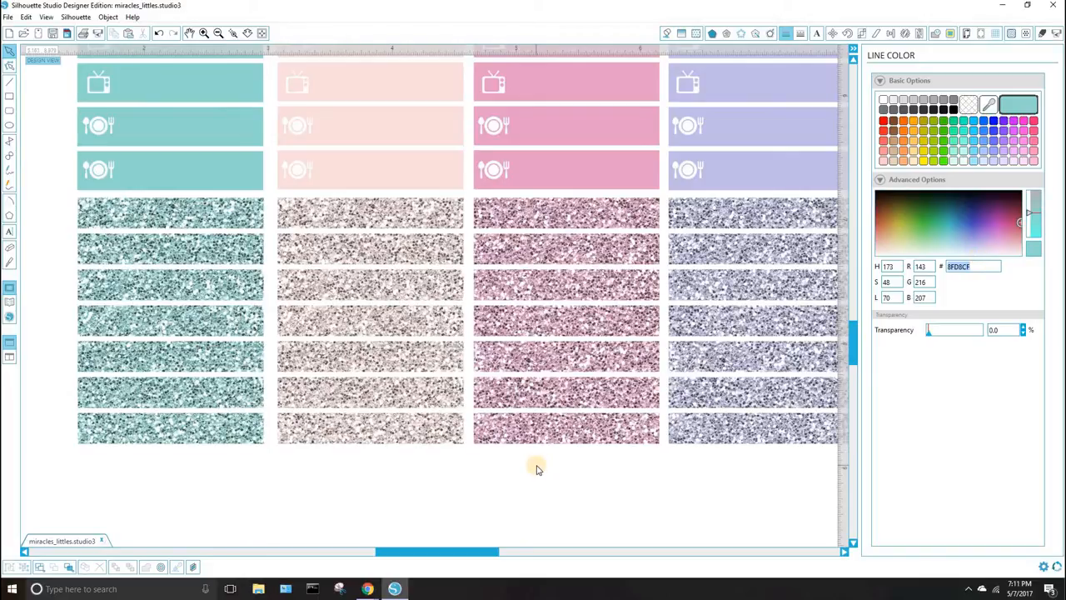
key("ctrl+z")
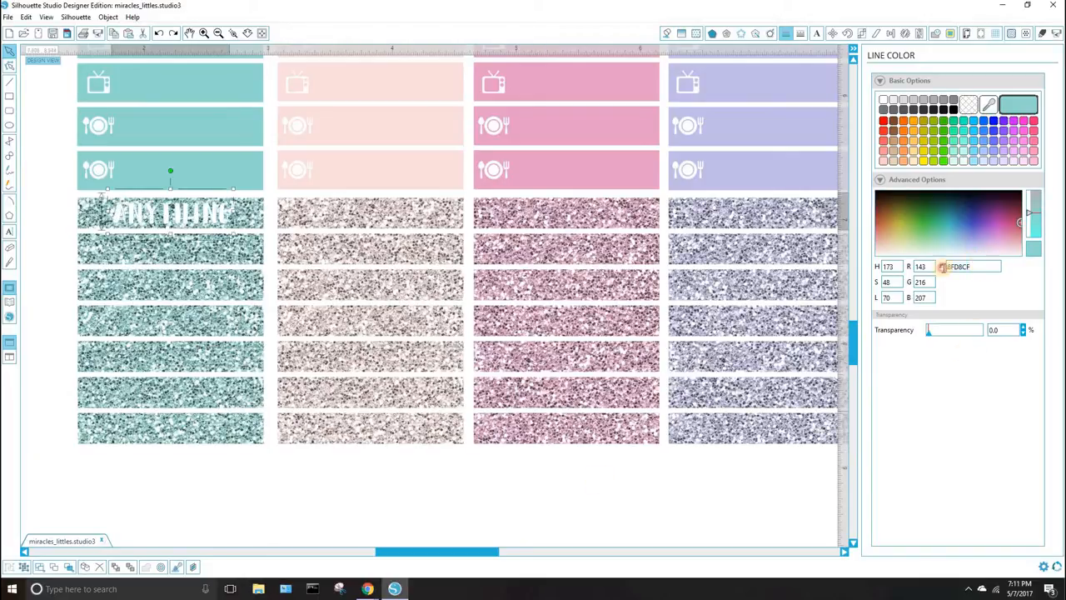
key("BackSpace")
right_click(971, 267)
left_click(987, 274)
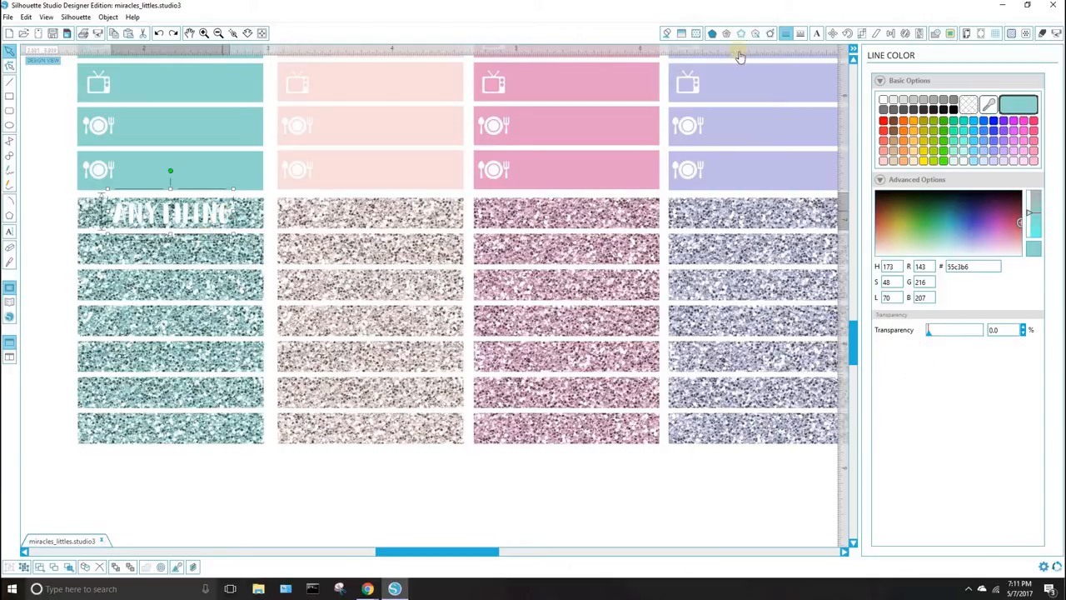
Make the "ANYTHING" outline printable, position it behind the fill, and set its thickness to 1.4 pt
left_click(801, 34)
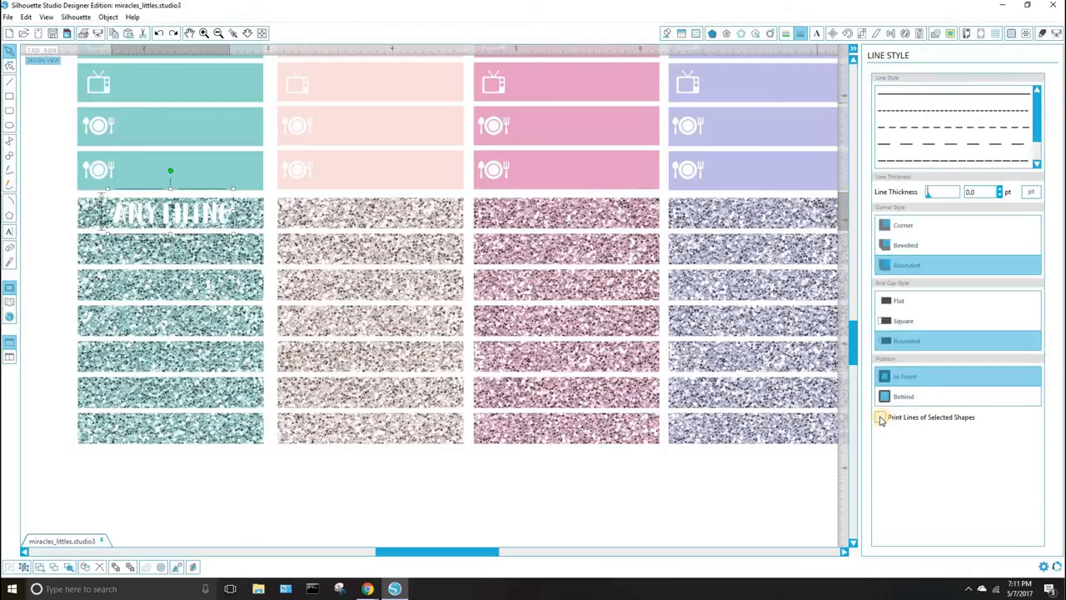
left_click(880, 418)
left_click(903, 398)
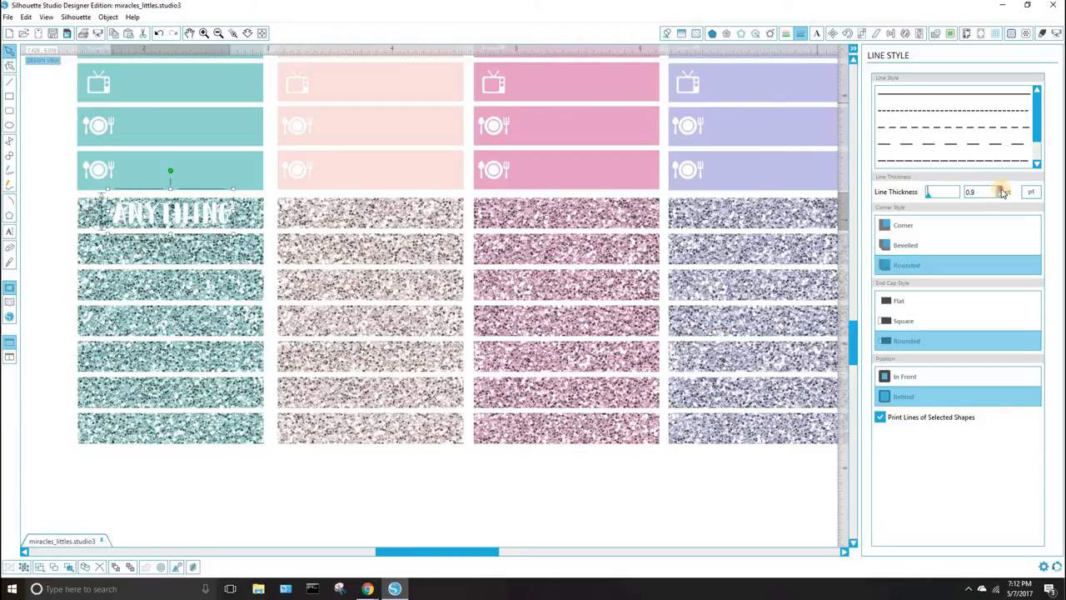
left_click(1001, 189)
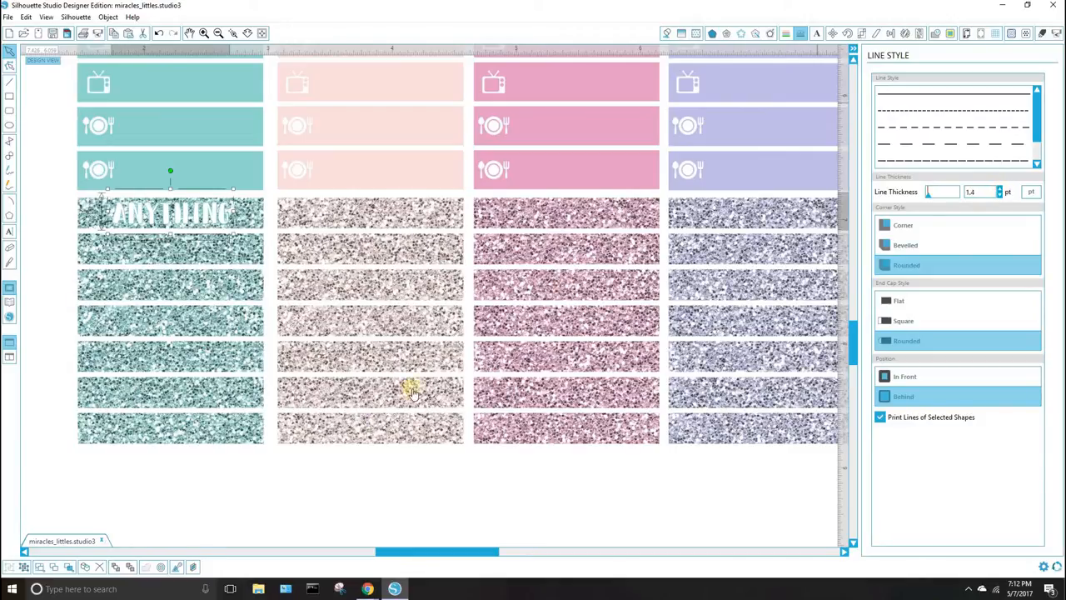
left_click(327, 473)
Set the line color of the "ANYTHING" text to hex 55c3b6 and deselect it
left_click(221, 218)
left_click(788, 34)
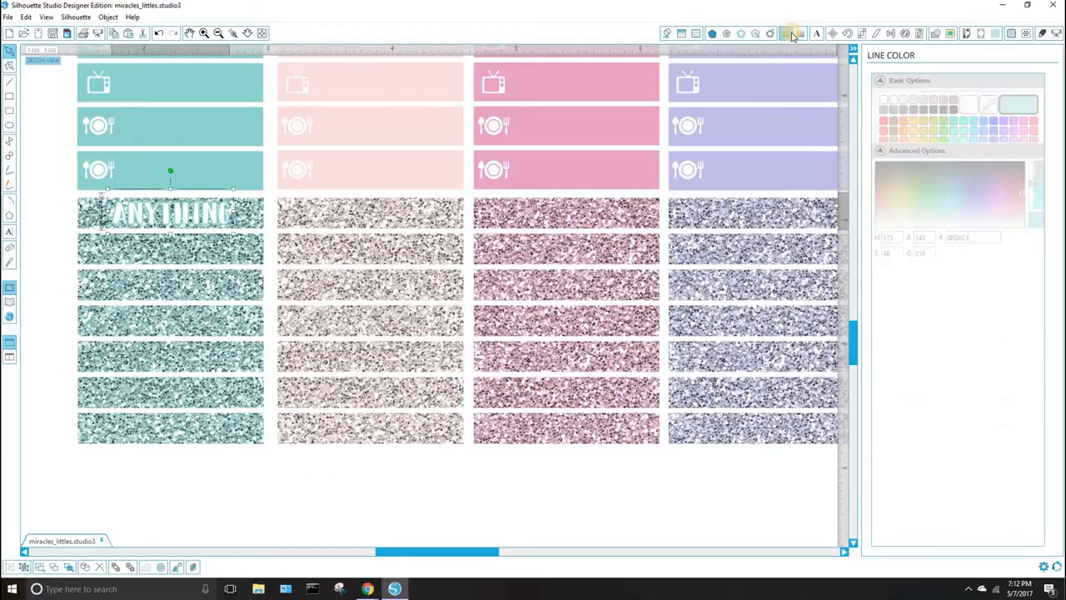
double_click(979, 267)
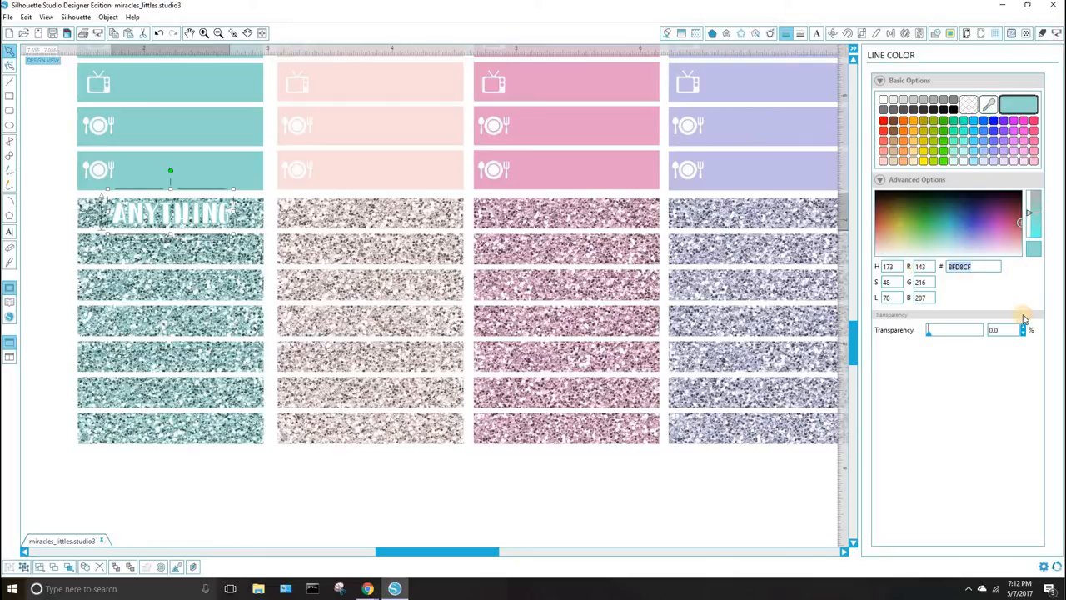
key("BackSpace")
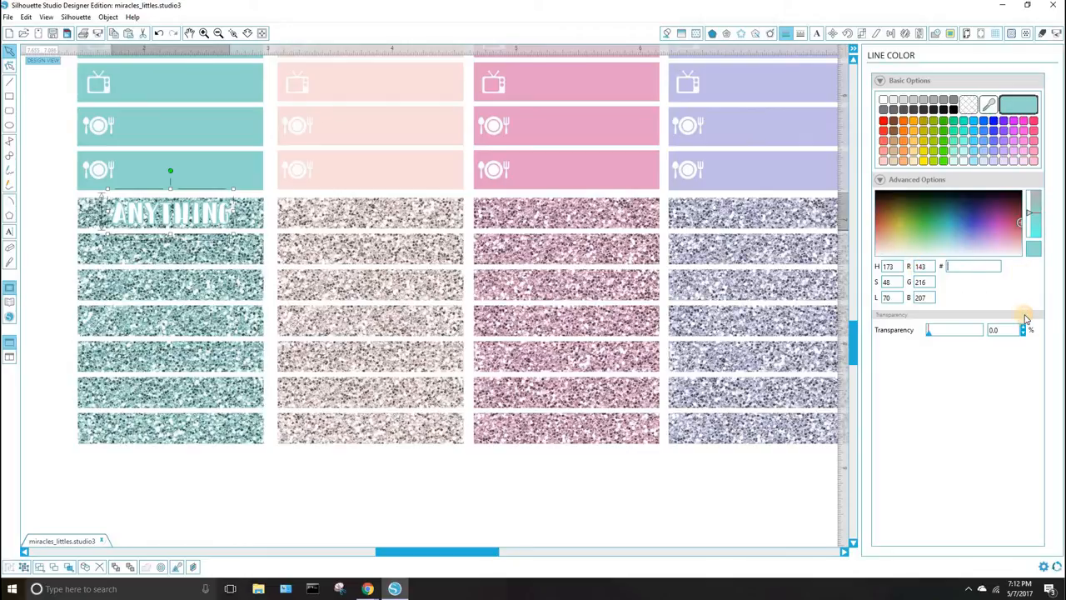
right_click(984, 268)
left_click(987, 273)
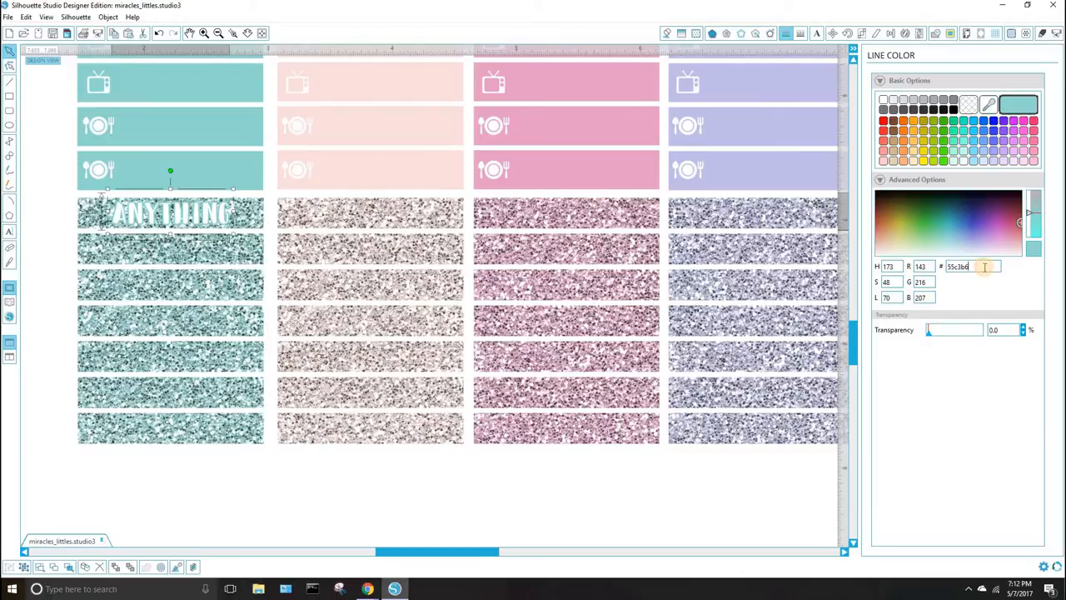
key("Return")
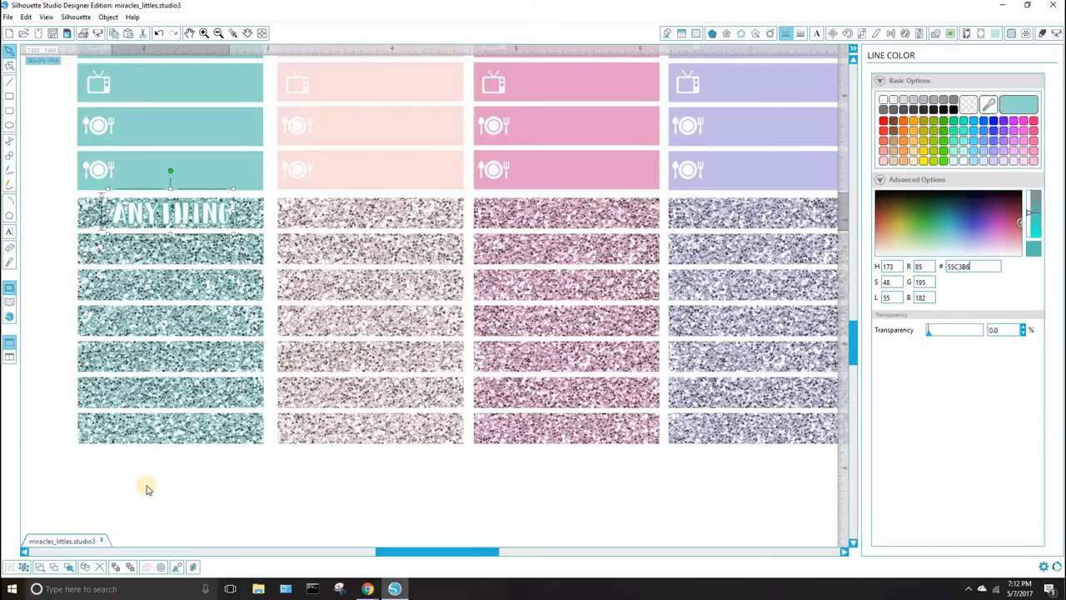
left_click(54, 215)
Move the white "SOMETHING" text from the stickers below the page onto the second teal glitter strip
scroll(256, 436, "down", 1)
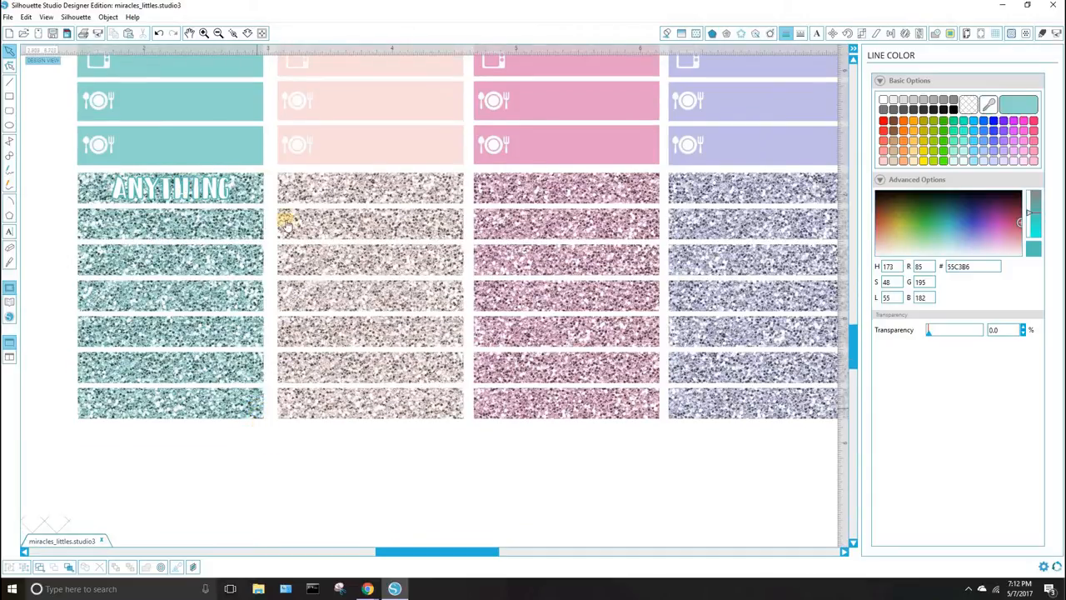
left_click(219, 33)
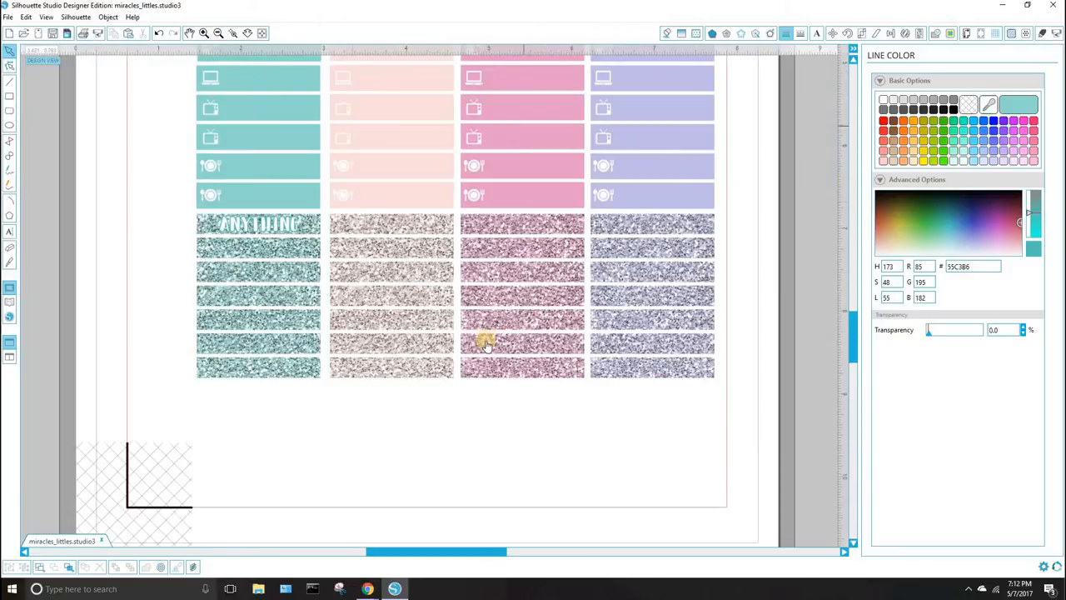
scroll(409, 369, "down", 6)
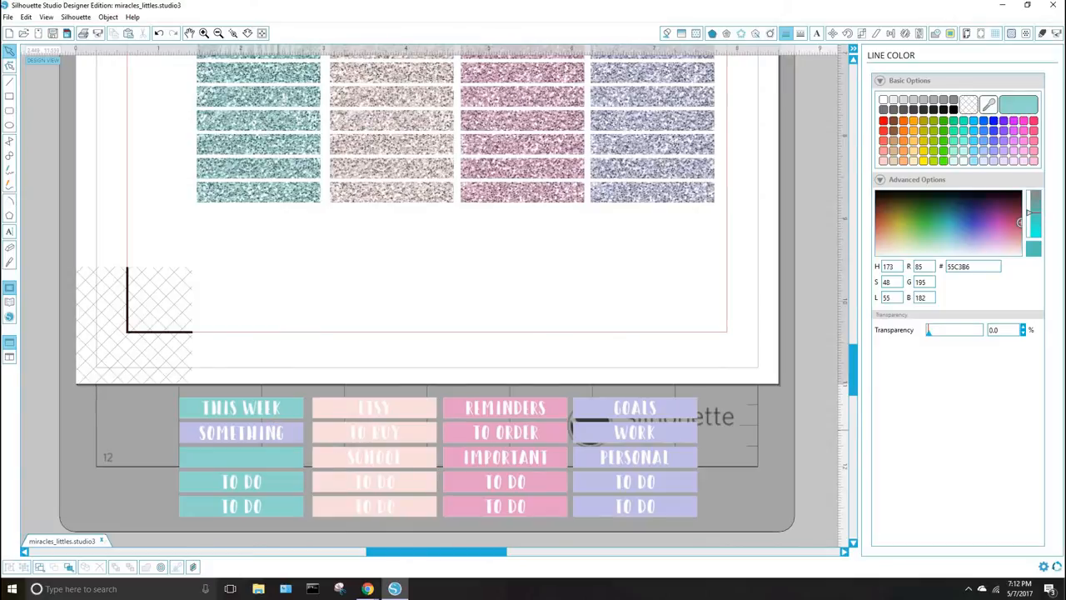
scroll(241, 281, "up", 5)
scroll(242, 282, "up", 2)
left_click_drag(243, 282, 294, 251)
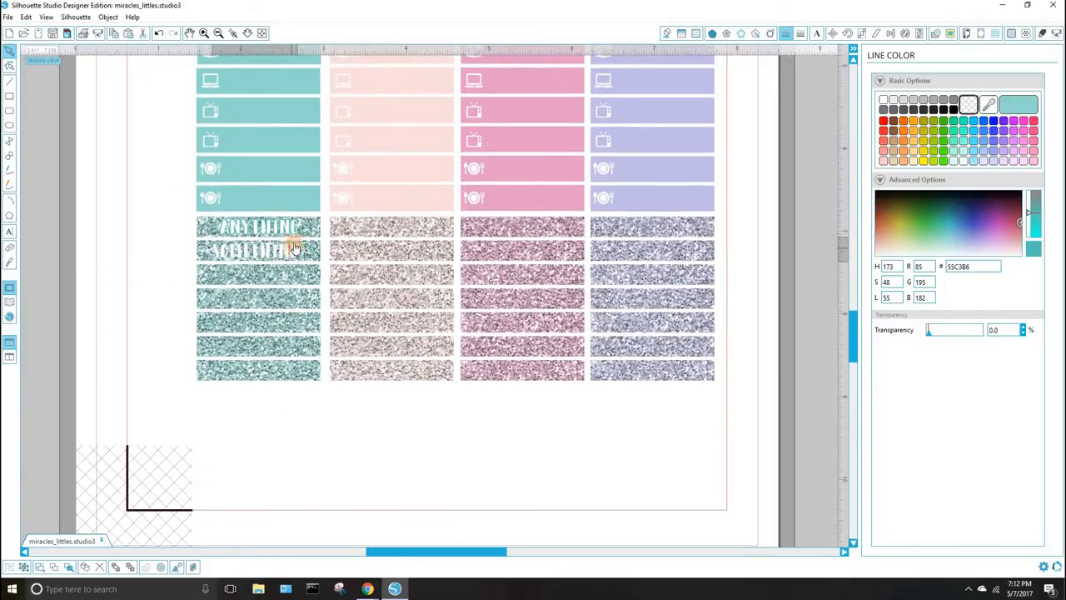
Compare the outlined "ANYTHING" with the plain "SOMETHING" text on the teal glitter strips up close
left_click(202, 33)
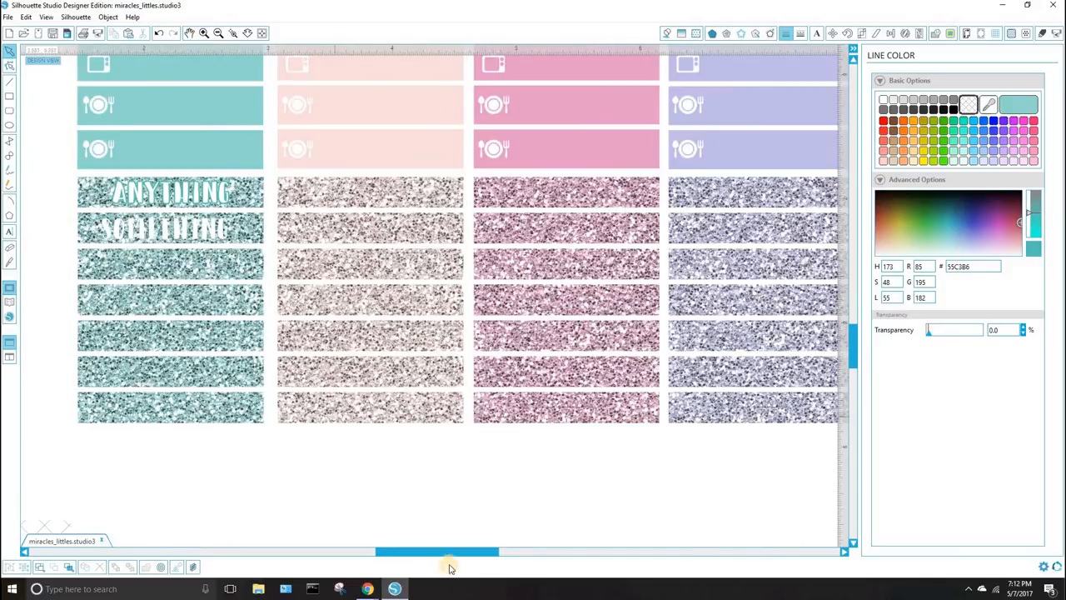
left_click_drag(423, 552, 401, 552)
scroll(325, 210, "left", 2)
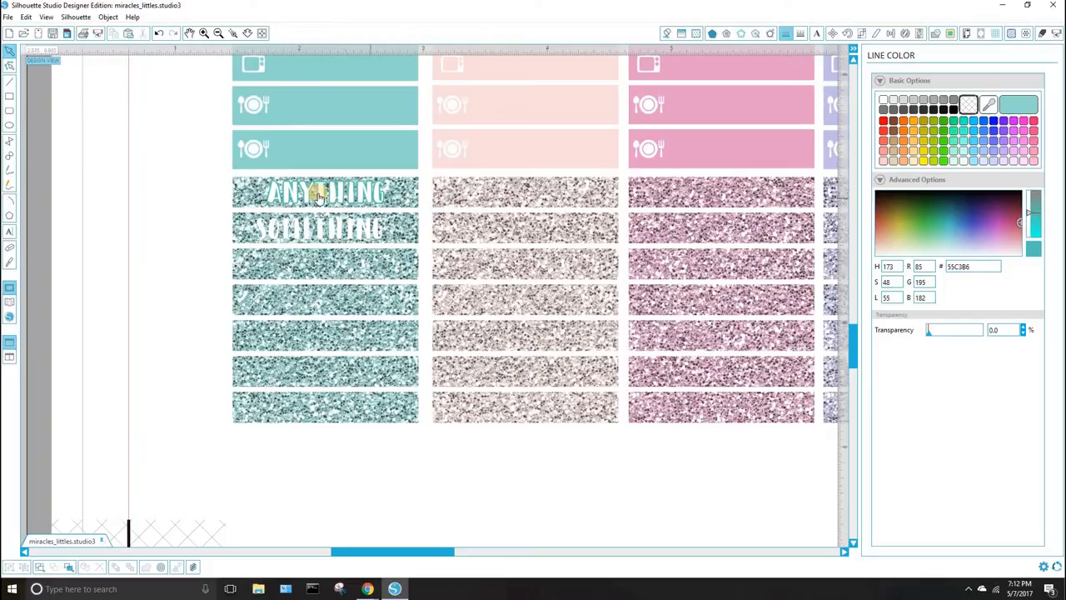
left_click(338, 195)
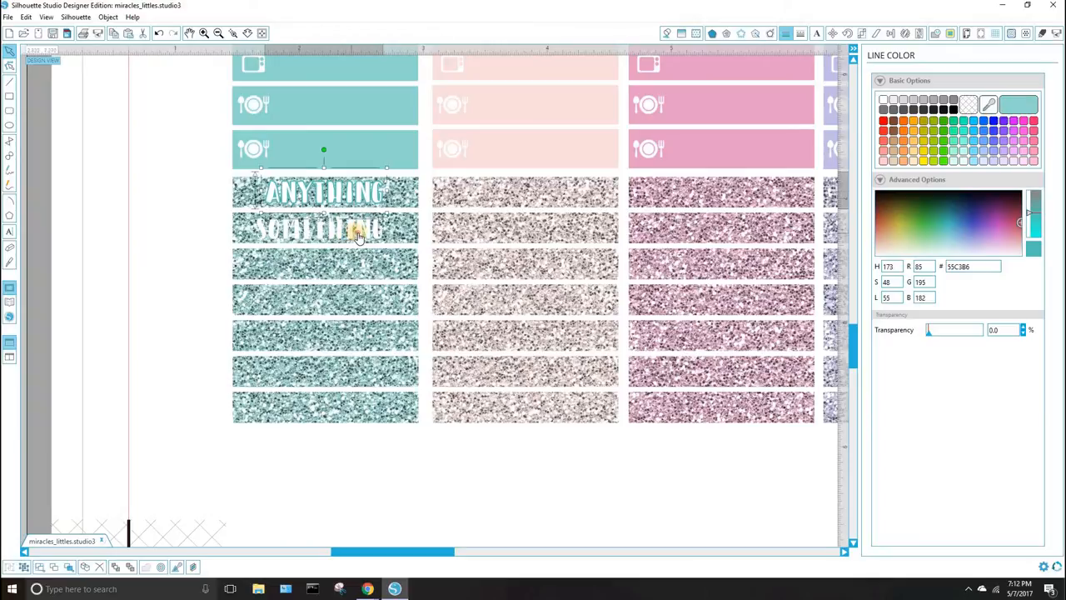
left_click(357, 231)
left_click(408, 490)
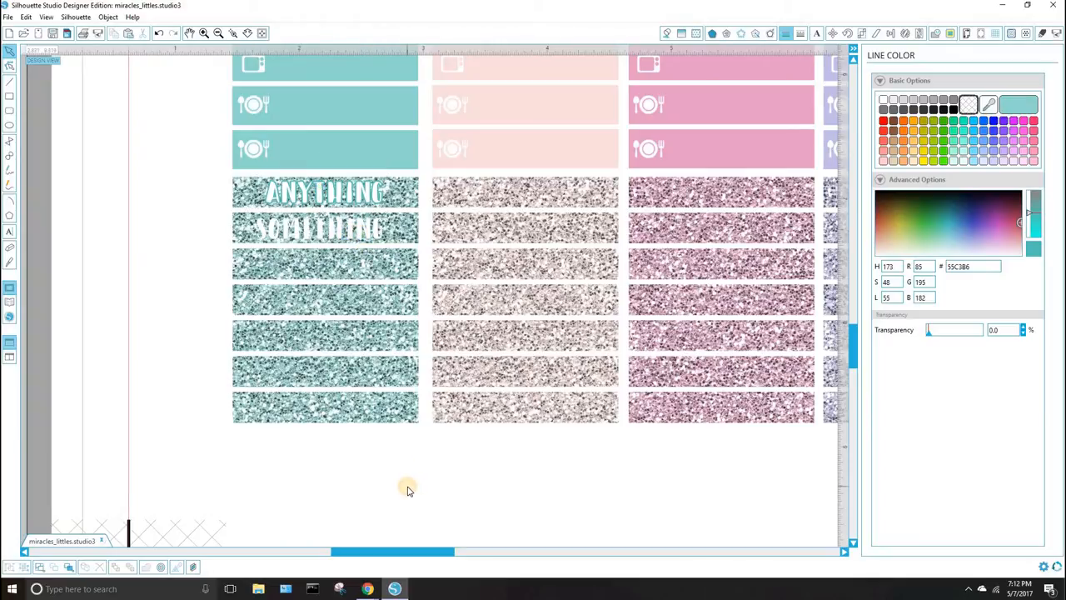
left_click(378, 232)
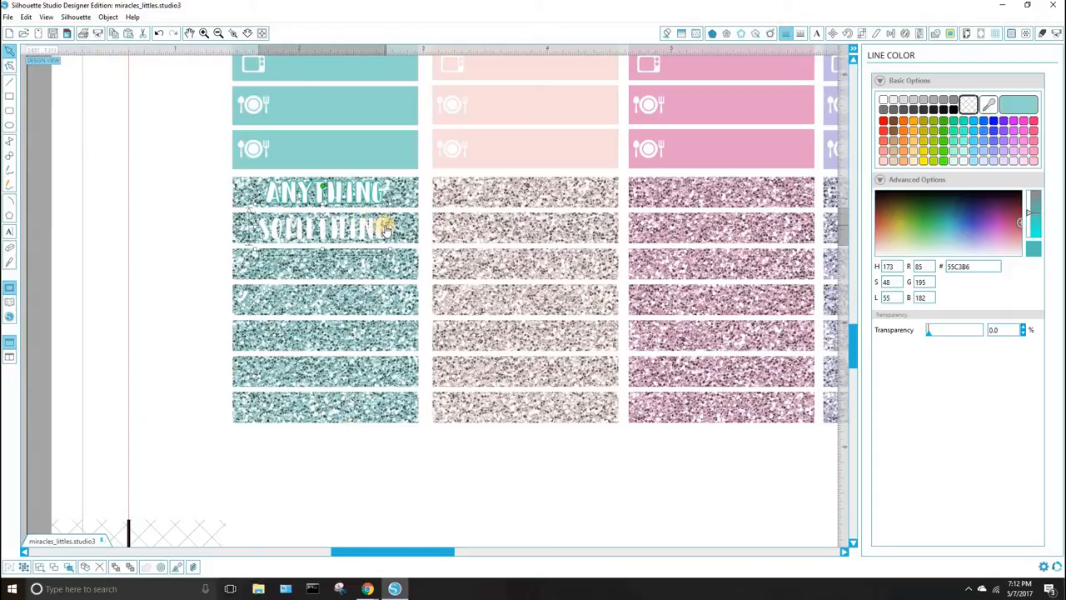
left_click(191, 231)
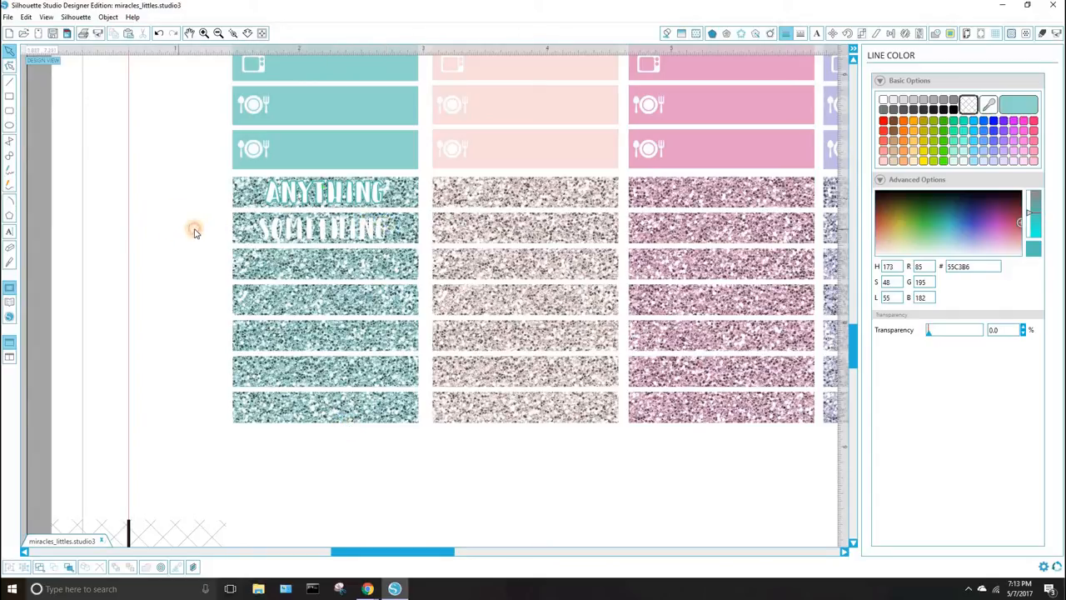
Delete the "SOMETHING" text and every glitter strip below the top one in the teal, blush and pink columns
left_click_drag(194, 232, 380, 400)
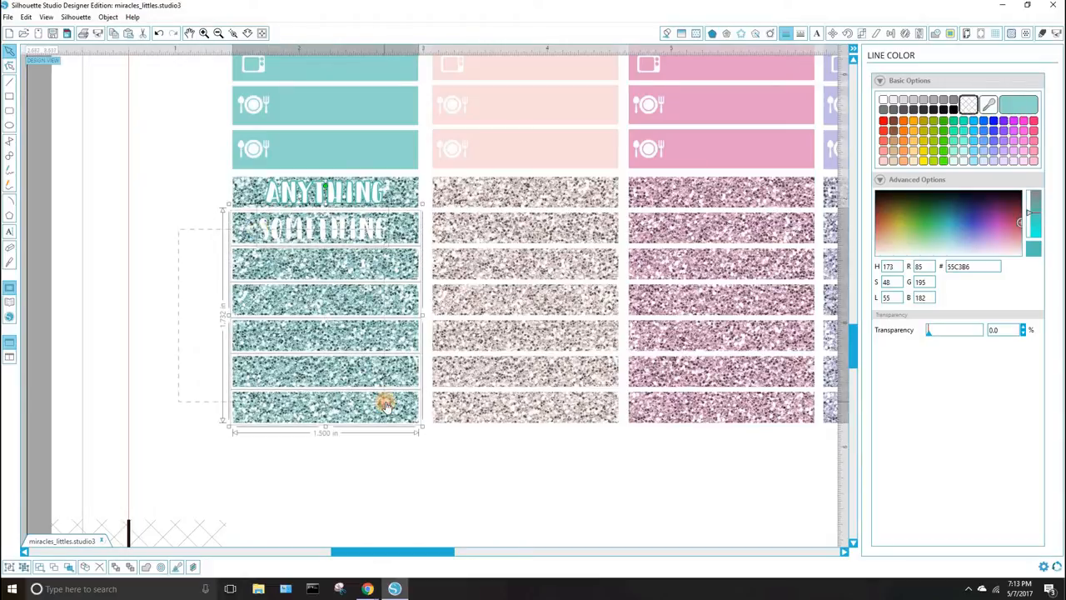
key("Delete")
left_click_drag(414, 245, 731, 373)
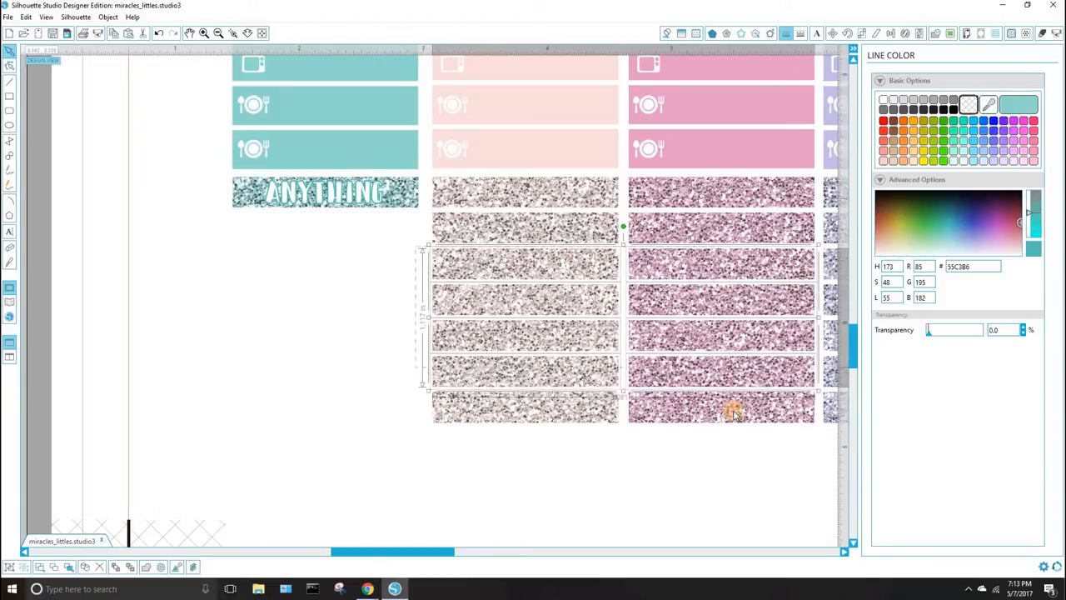
left_click_drag(734, 412, 734, 413)
key("Delete")
left_click(500, 232)
key("Delete")
left_click(673, 240)
key("Delete")
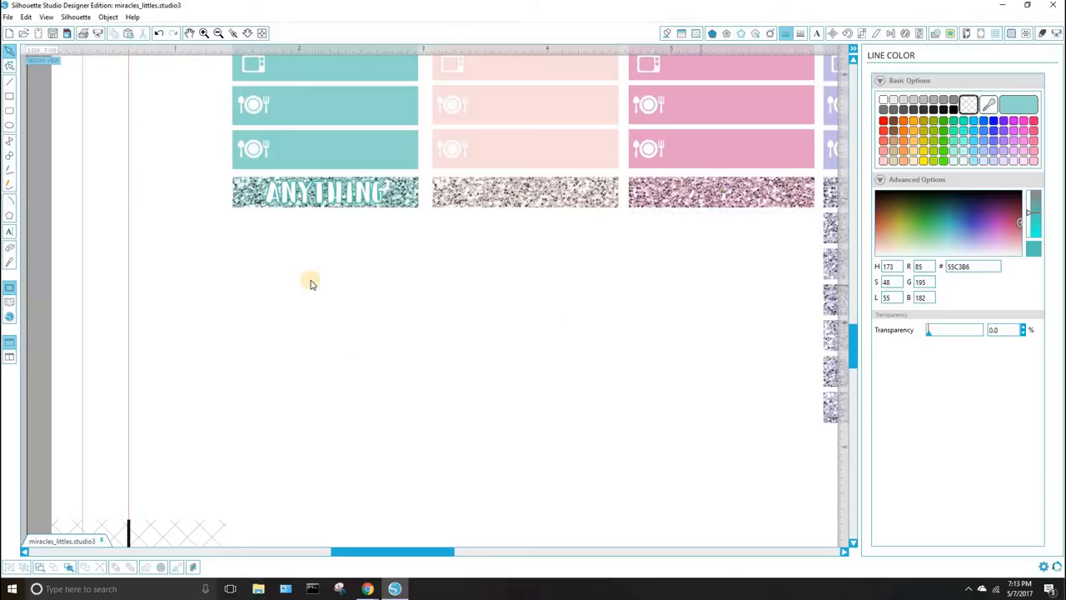
Select the teal "ANYTHING" strip with its text and duplicate it below, doubling the selection three times into a column of eight
left_click(338, 192)
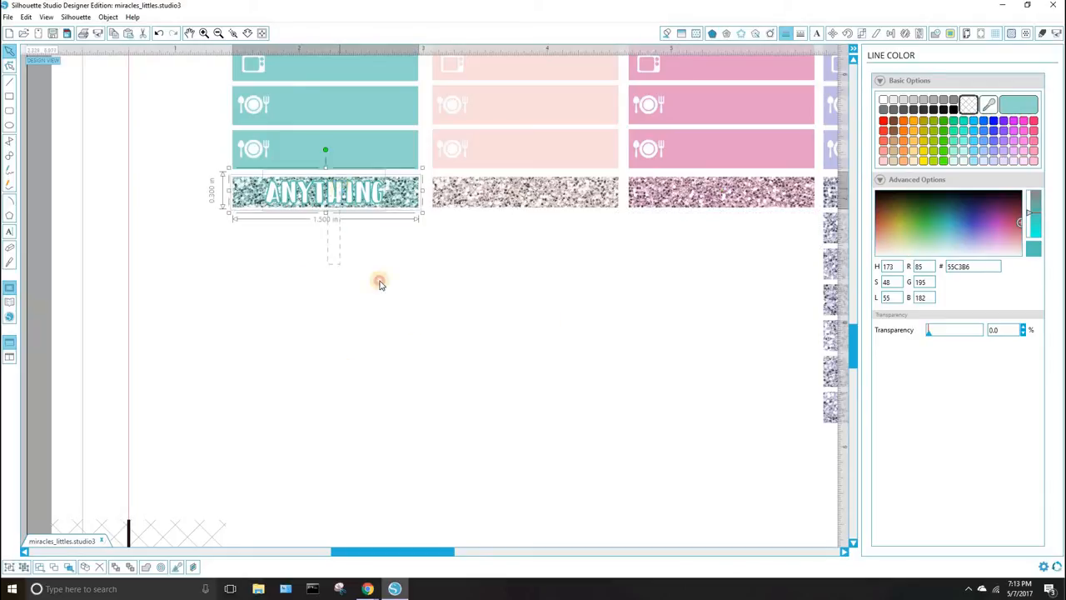
left_click(905, 35)
left_click(901, 175)
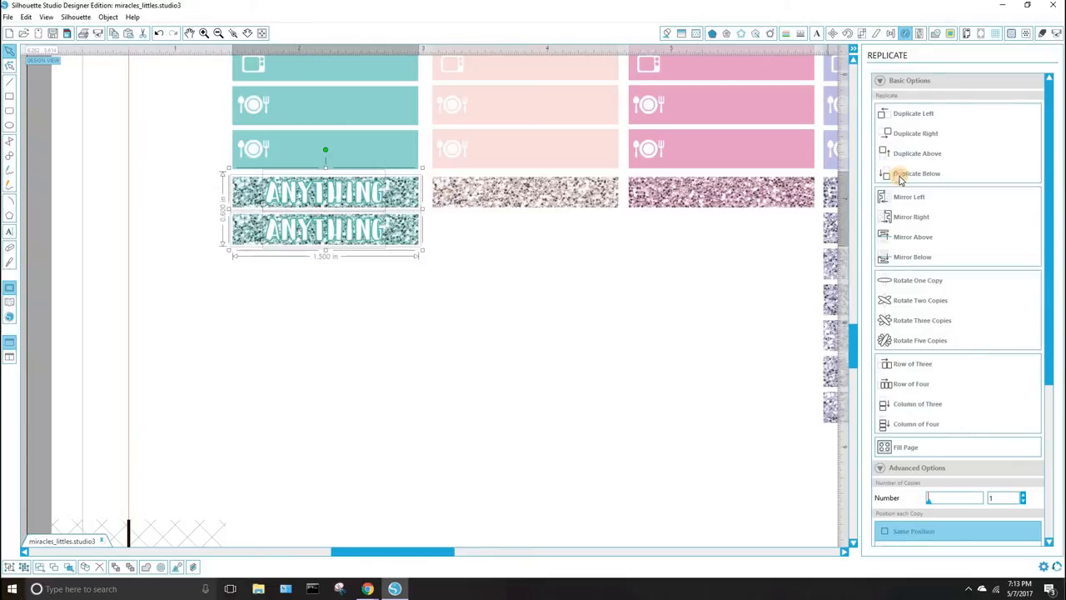
left_click(901, 175)
left_click(900, 175)
left_click(573, 369)
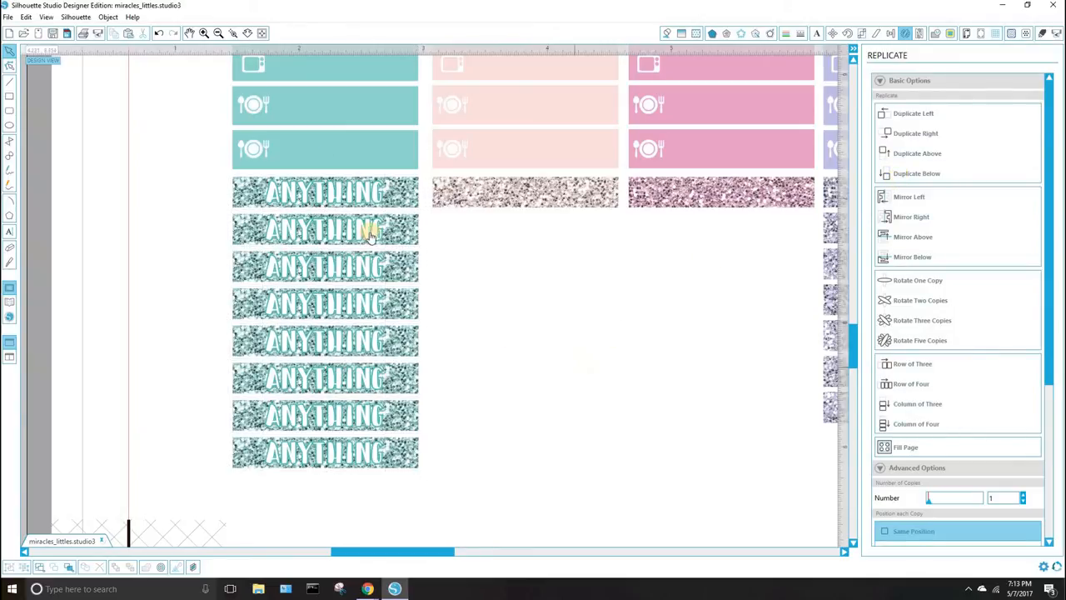
Change the text on the second teal glitter strip to "SOMETHING"
double_click(378, 232)
left_click_drag(381, 232, 219, 231)
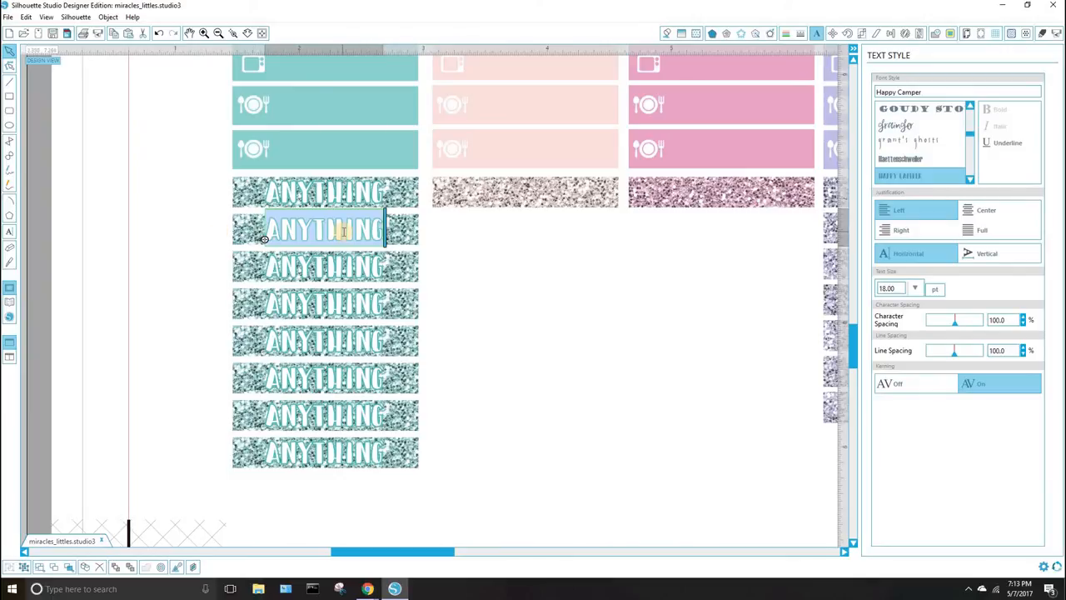
type("SOMETHING")
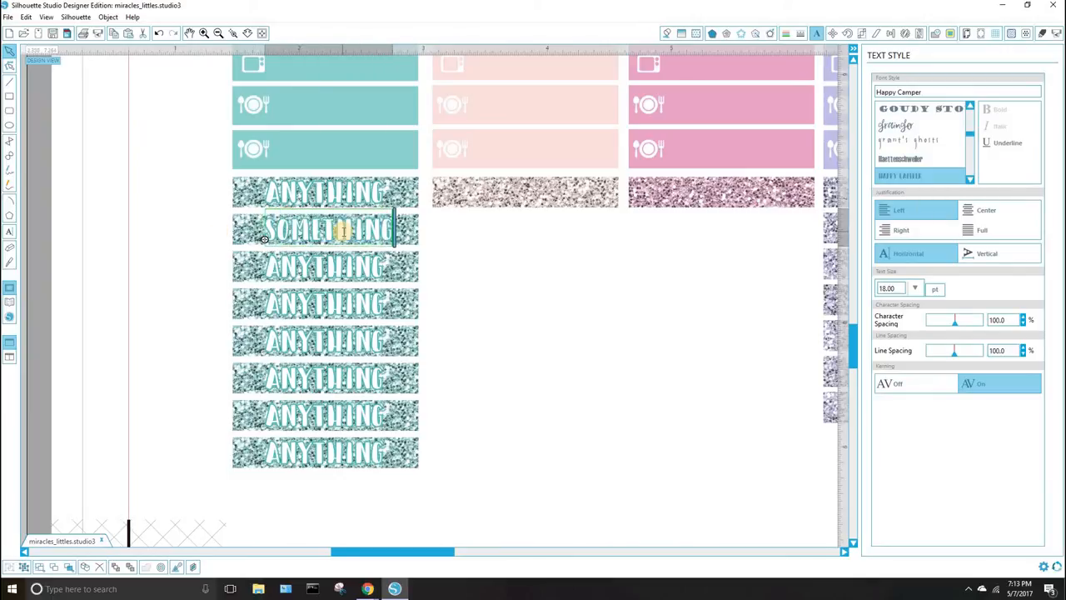
Change the text on the third teal glitter strip to "TO DO"
double_click(376, 265)
left_click_drag(380, 266, 202, 256)
type("TOD DO")
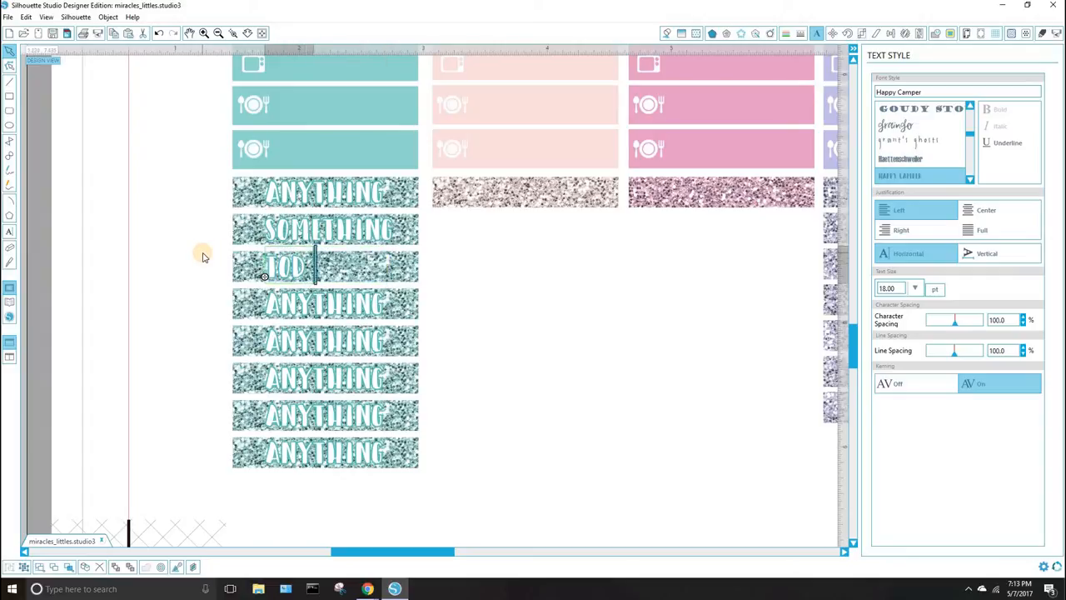
key("BackSpace")
key("BackSpace")
key("BackSpace")
key("BackSpace")
type("DO!")
key("BackSpace")
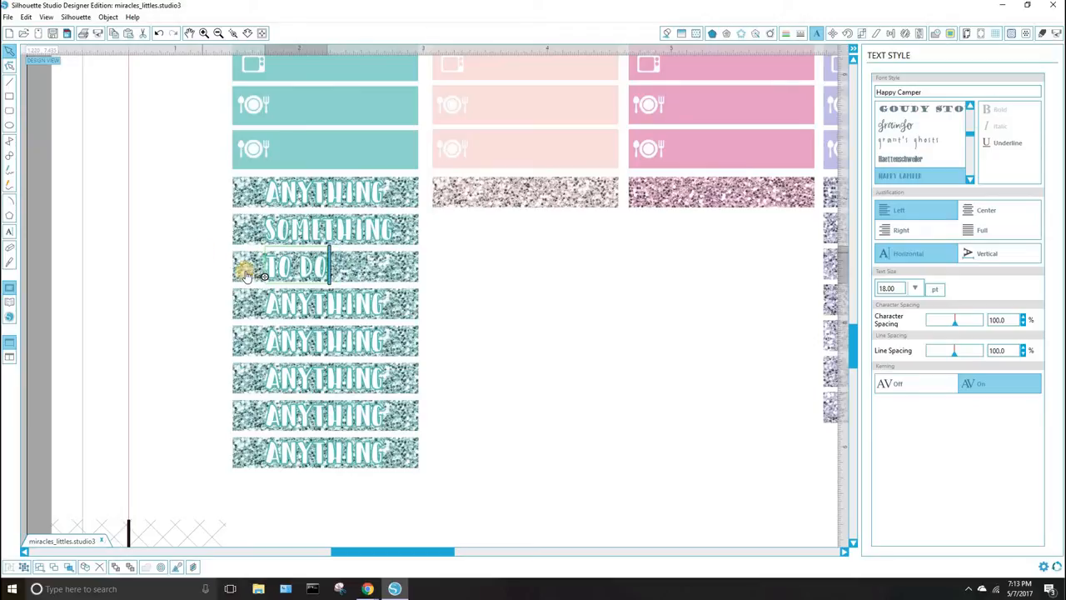
Change the text on the fourth teal glitter strip to "FACEBOOK"
double_click(379, 300)
left_click_drag(281, 303, 407, 308)
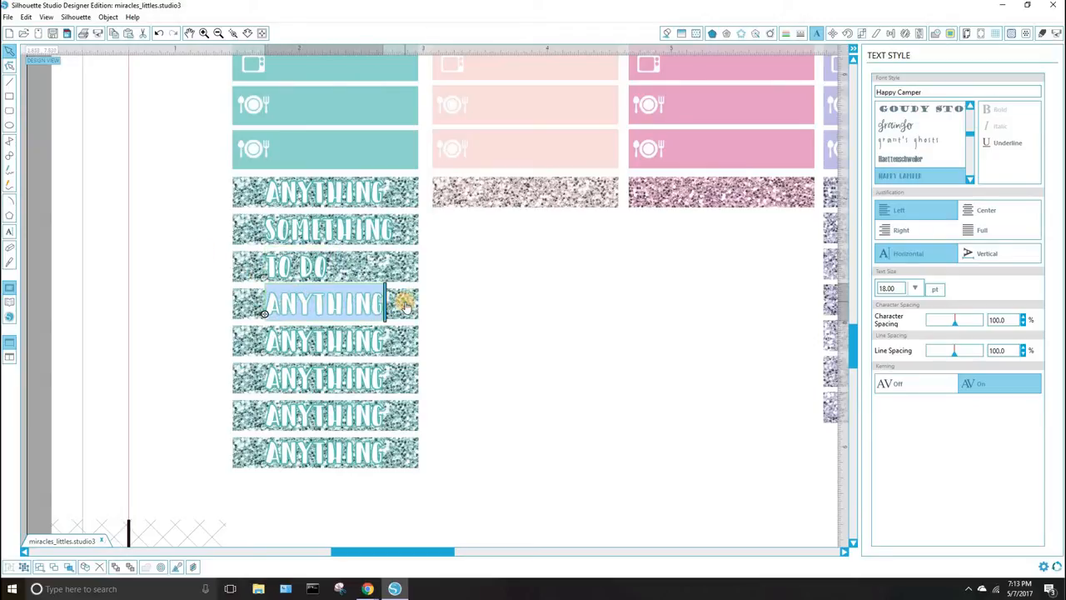
type("FACEBOOK")
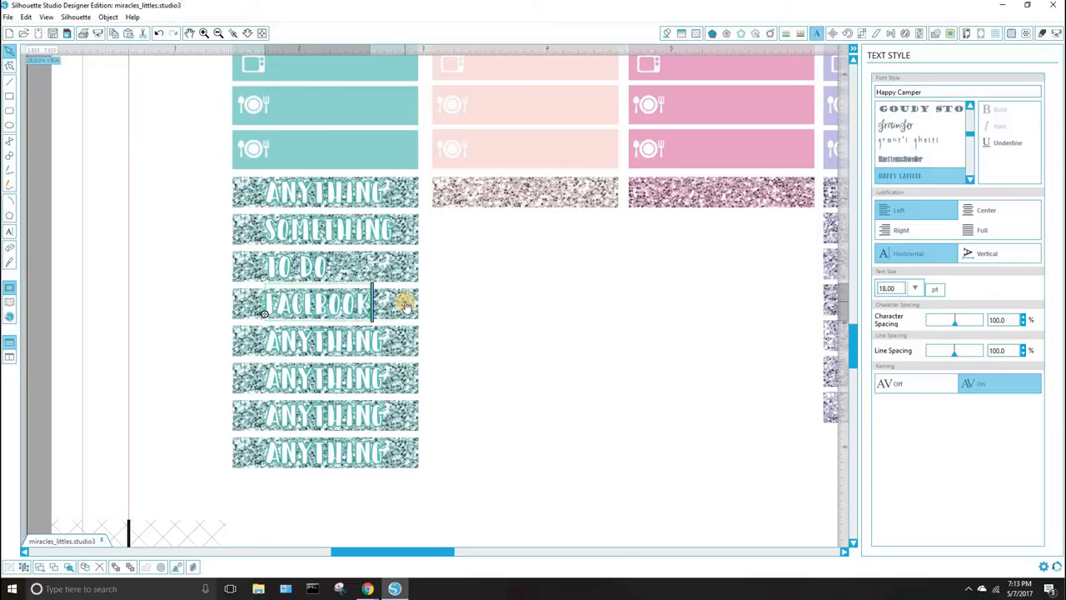
Change the text on the fifth teal glitter strip to "READING" and on the sixth to "YES"
double_click(380, 340)
left_click_drag(383, 340, 250, 342)
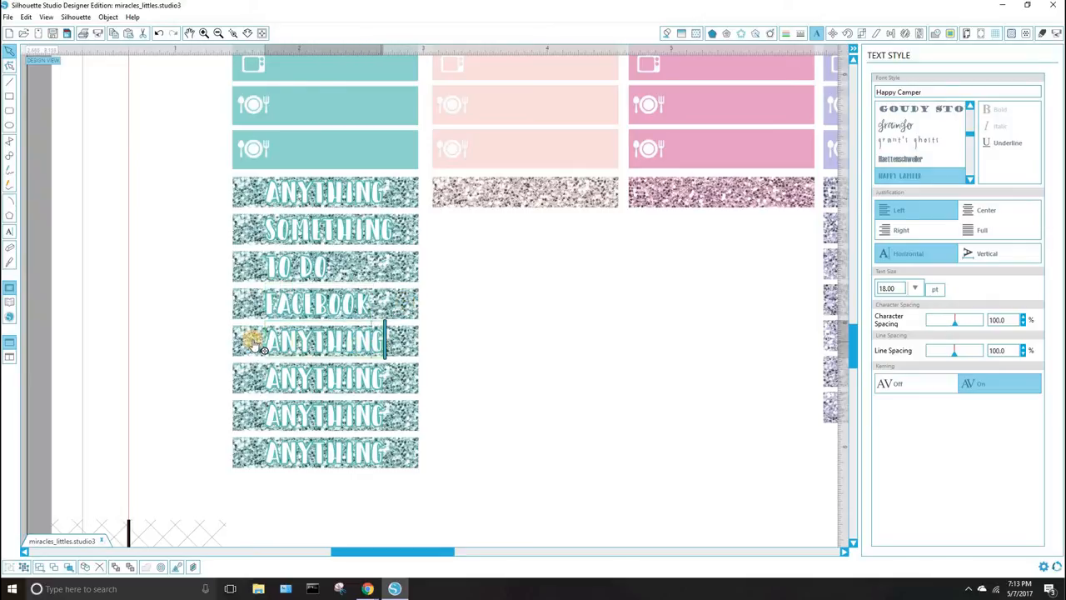
type("READING")
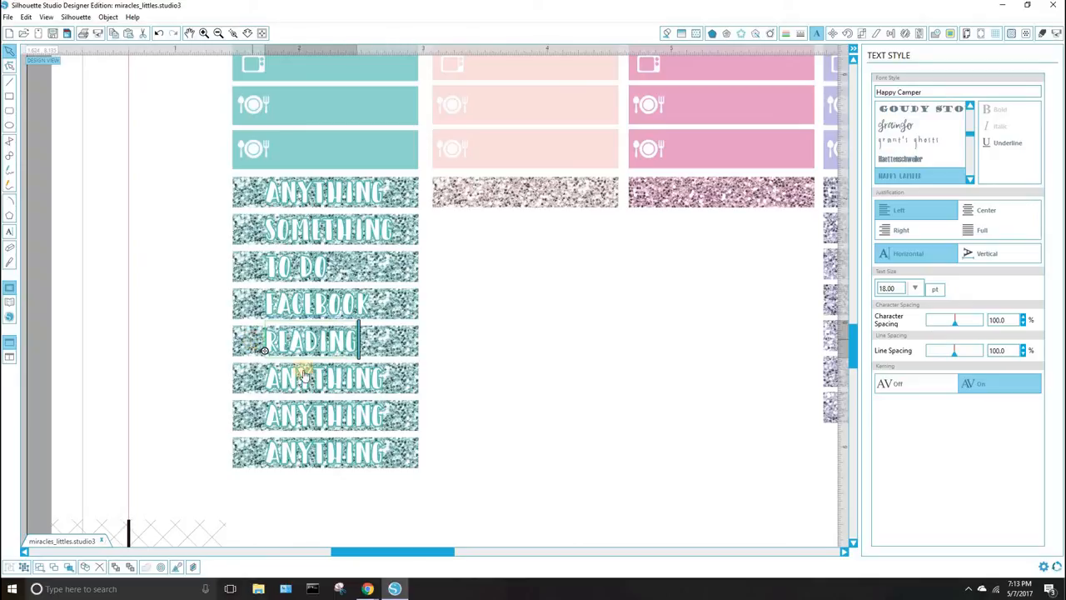
double_click(383, 376)
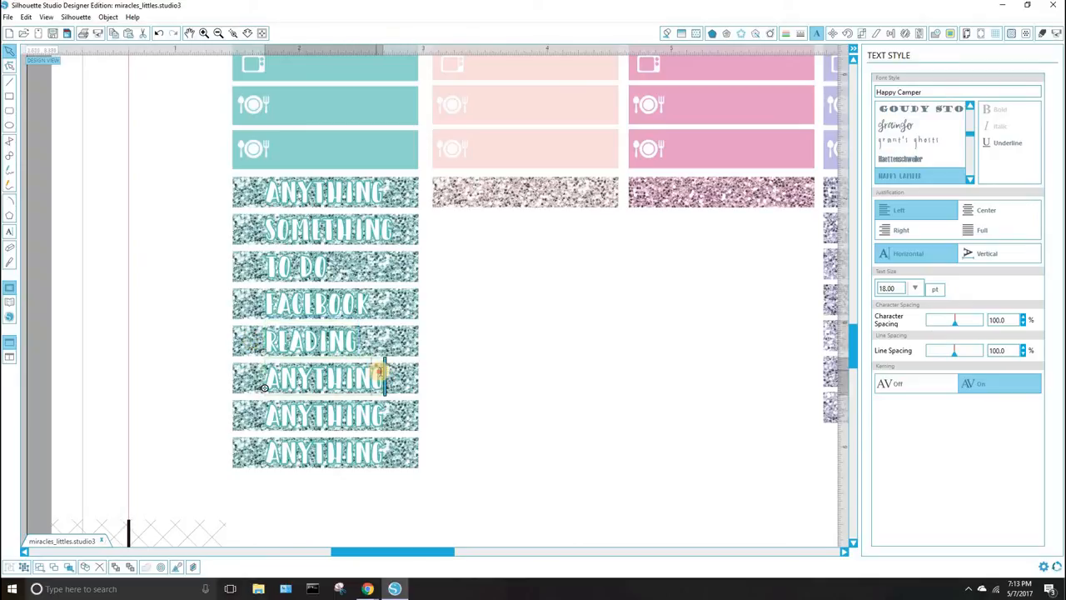
left_click_drag(383, 375, 252, 379)
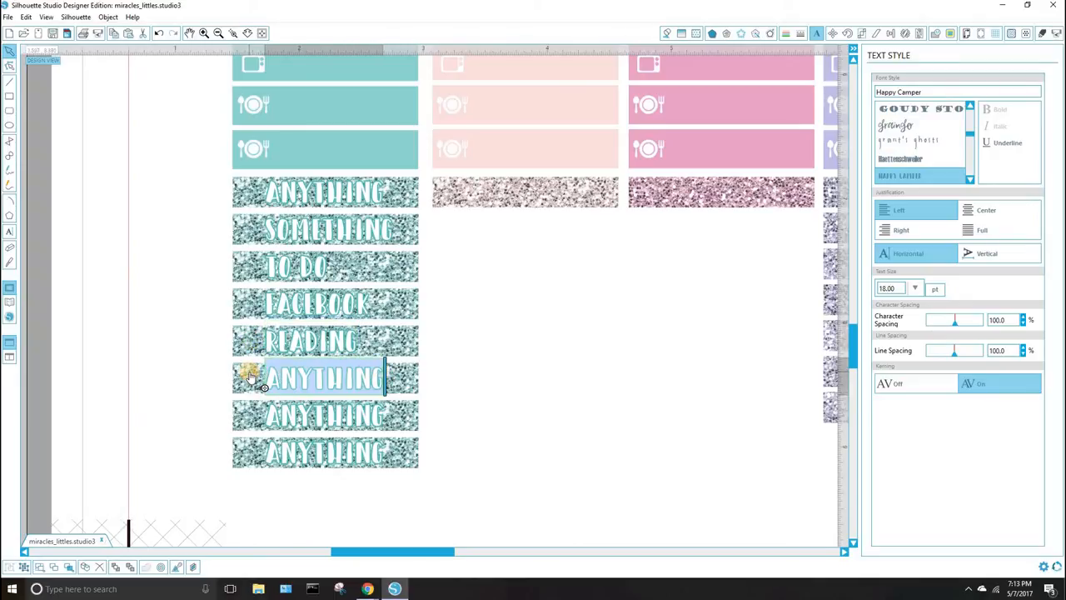
type("YES")
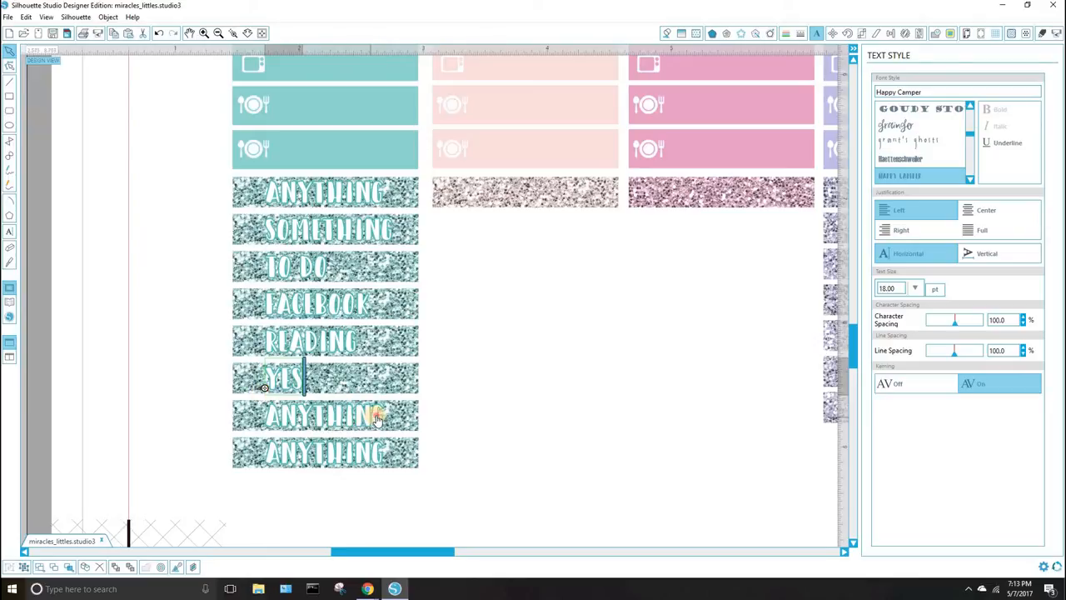
Change the text on the seventh teal glitter strip to "WHY" and on the eighth to "NO"
double_click(377, 418)
left_click_drag(371, 414, 254, 416)
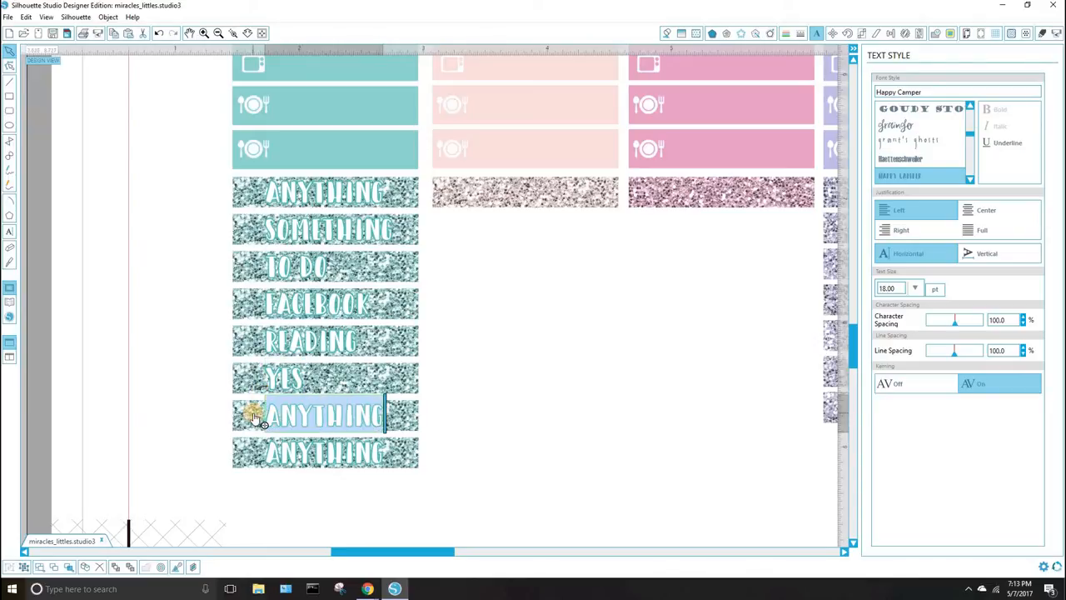
type("WHY")
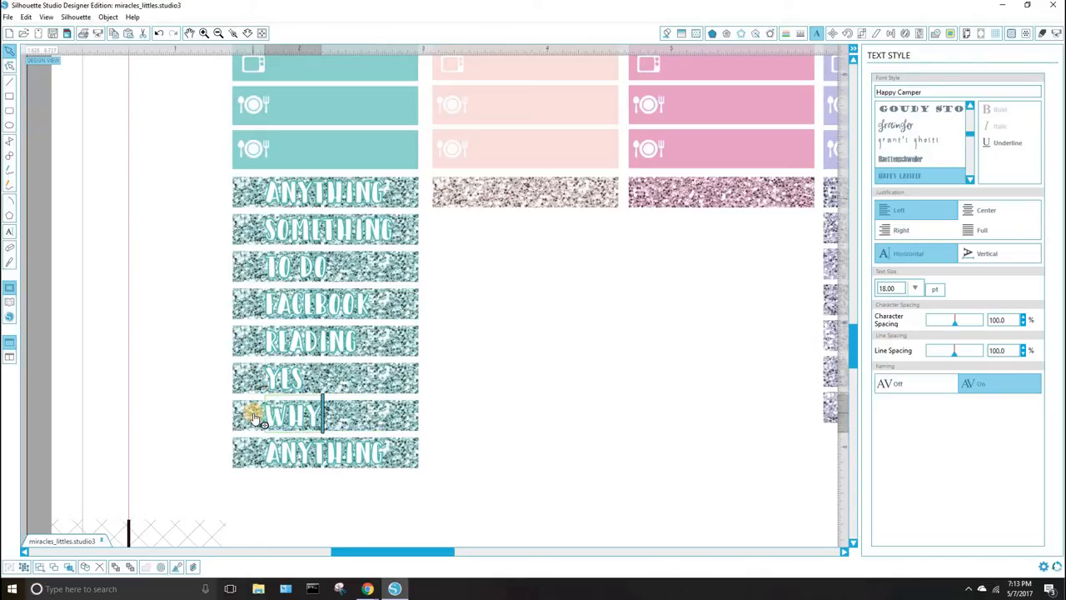
double_click(376, 454)
left_click_drag(376, 454, 185, 451)
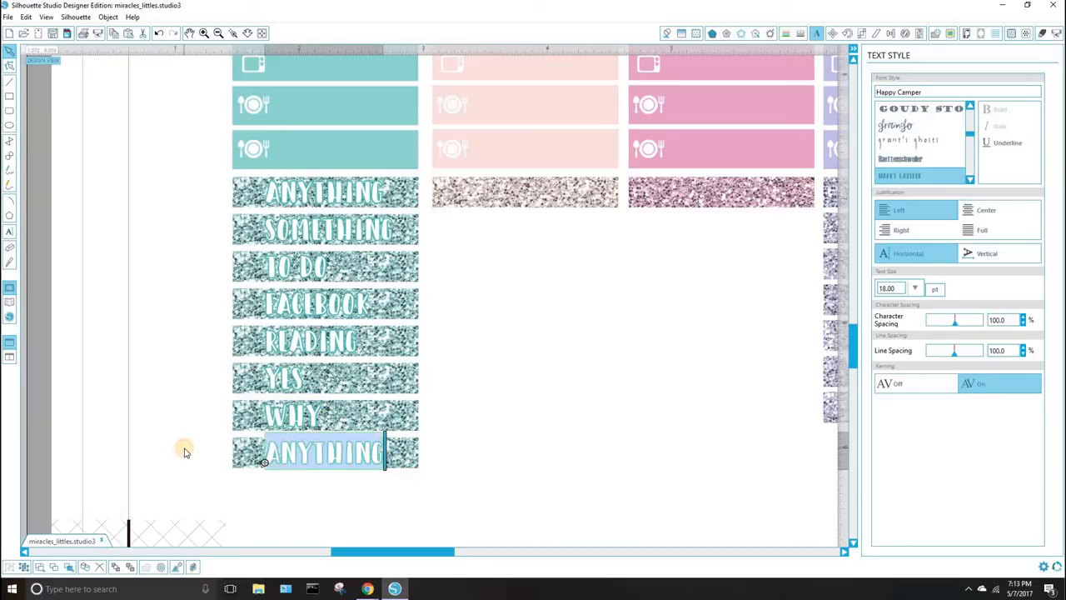
type("NO")
left_click(273, 512)
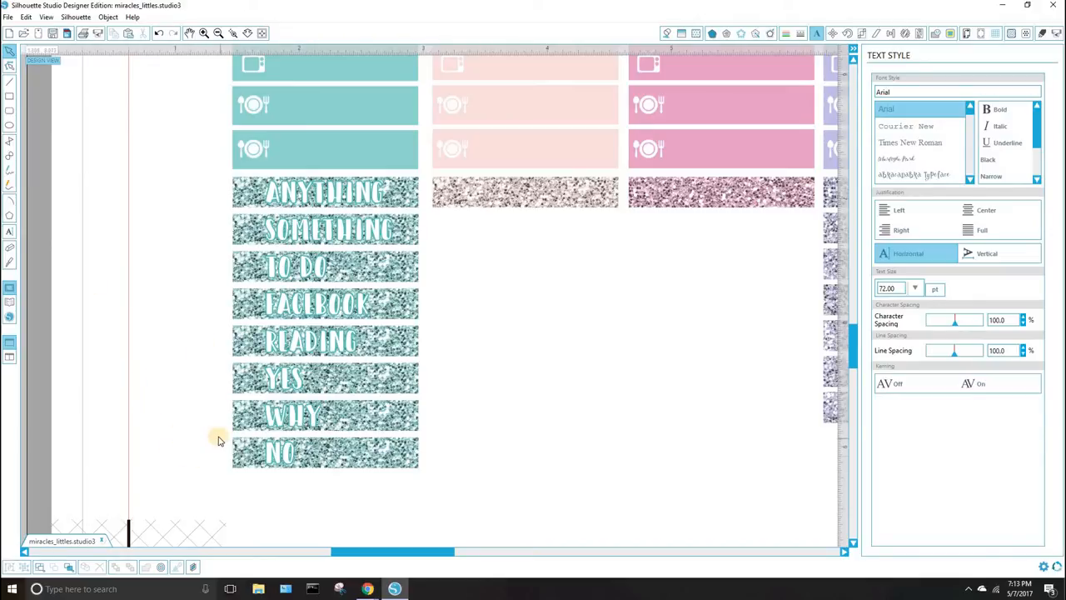
Select all eight teal glitter strips with their texts and align them to their horizontal center
left_click_drag(169, 493, 308, 392)
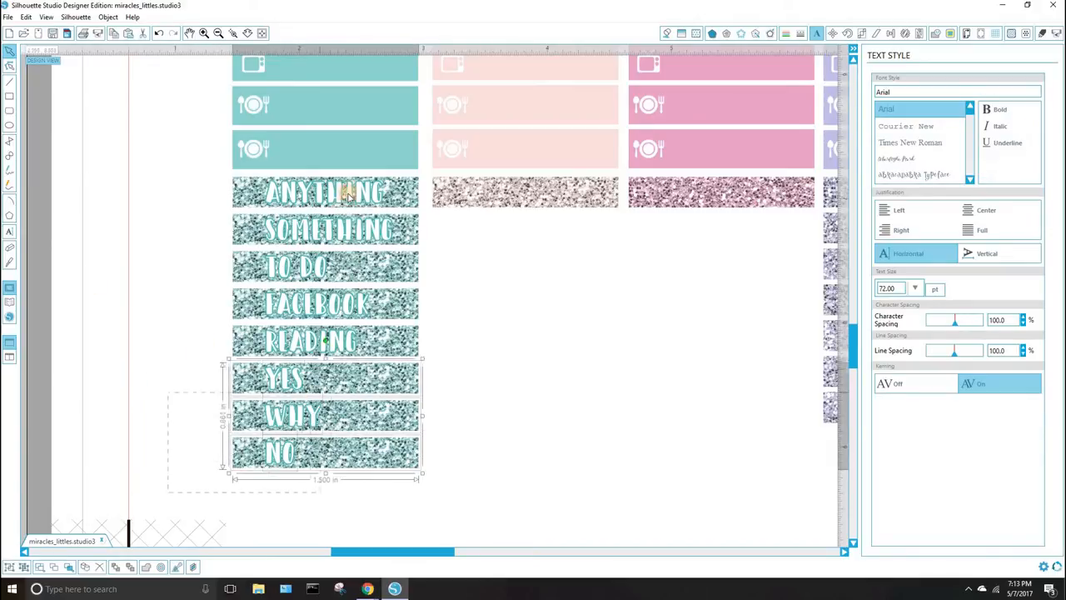
left_click_drag(346, 191, 350, 182)
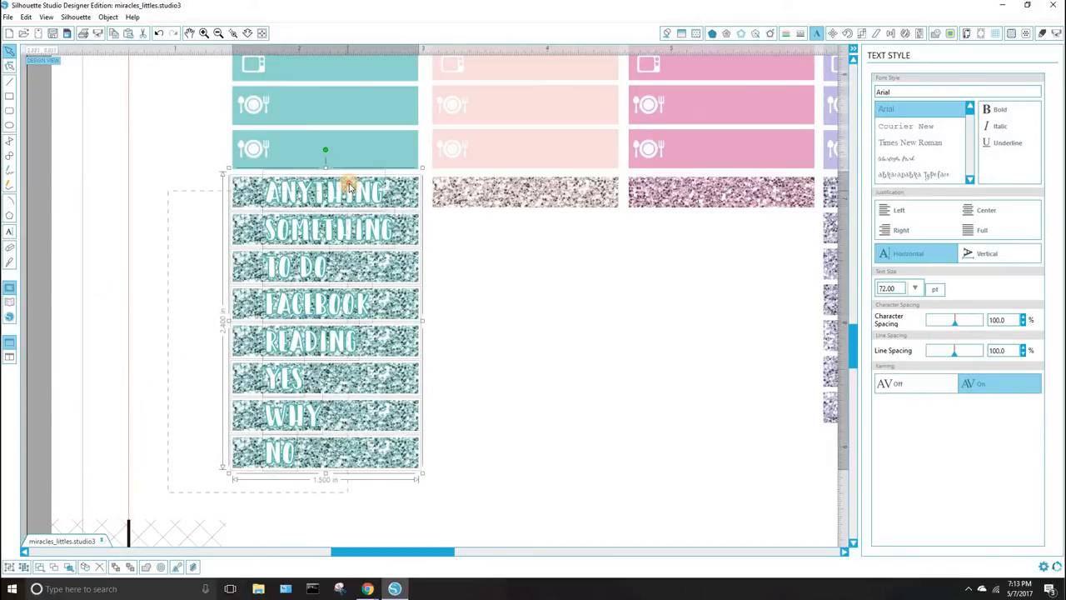
left_click(889, 34)
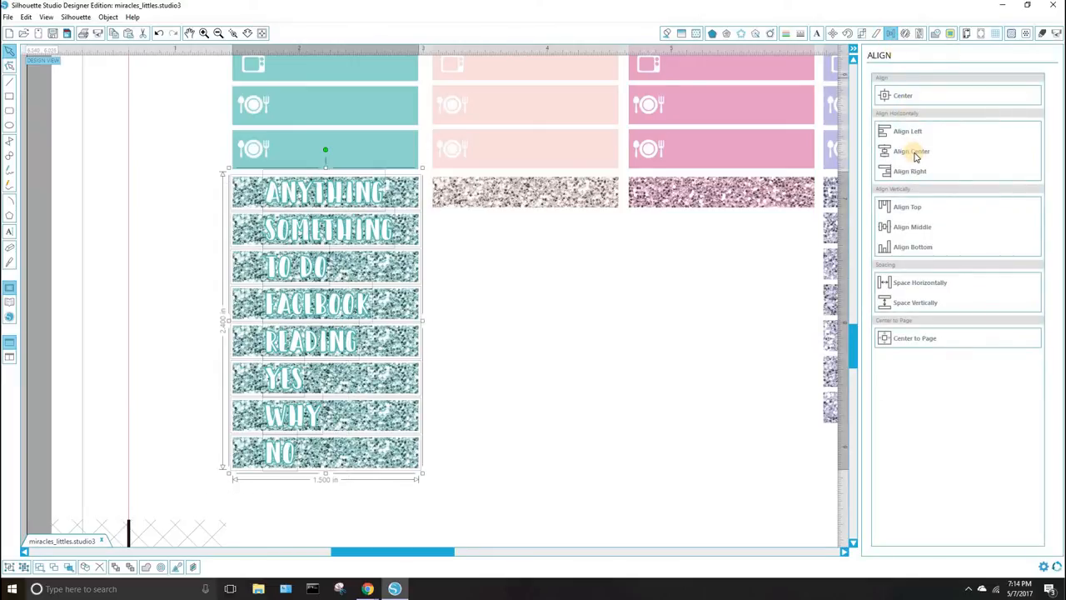
left_click(914, 154)
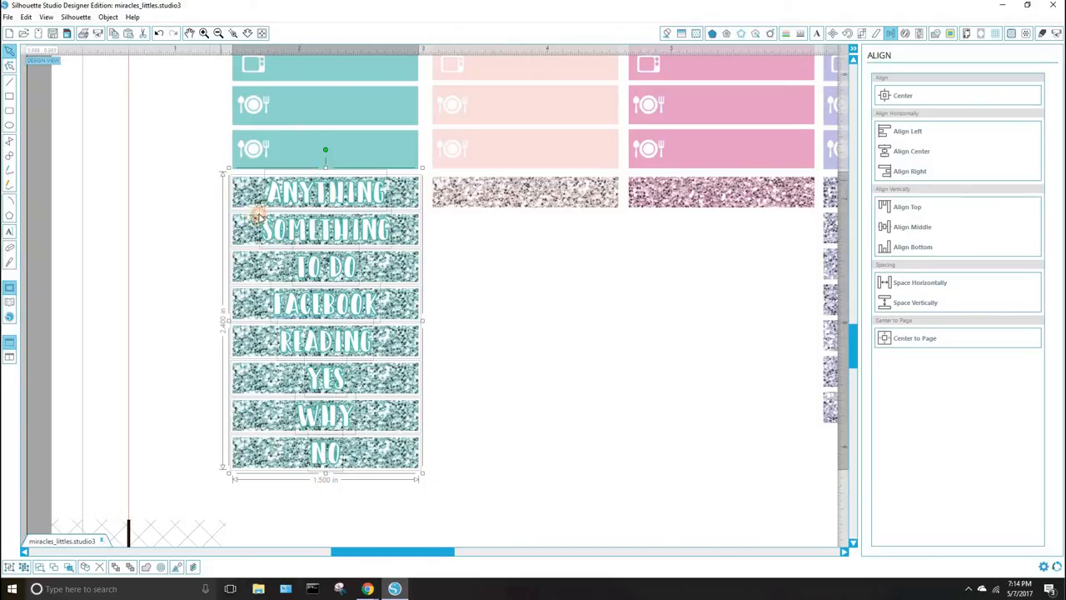
left_click(255, 204)
left_click(327, 413)
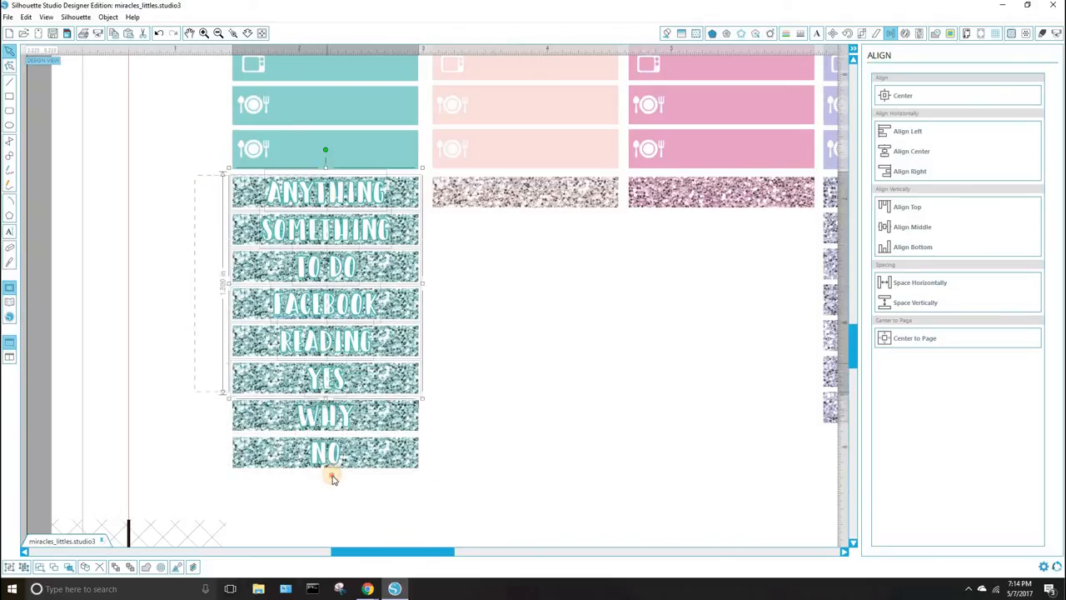
left_click(537, 525)
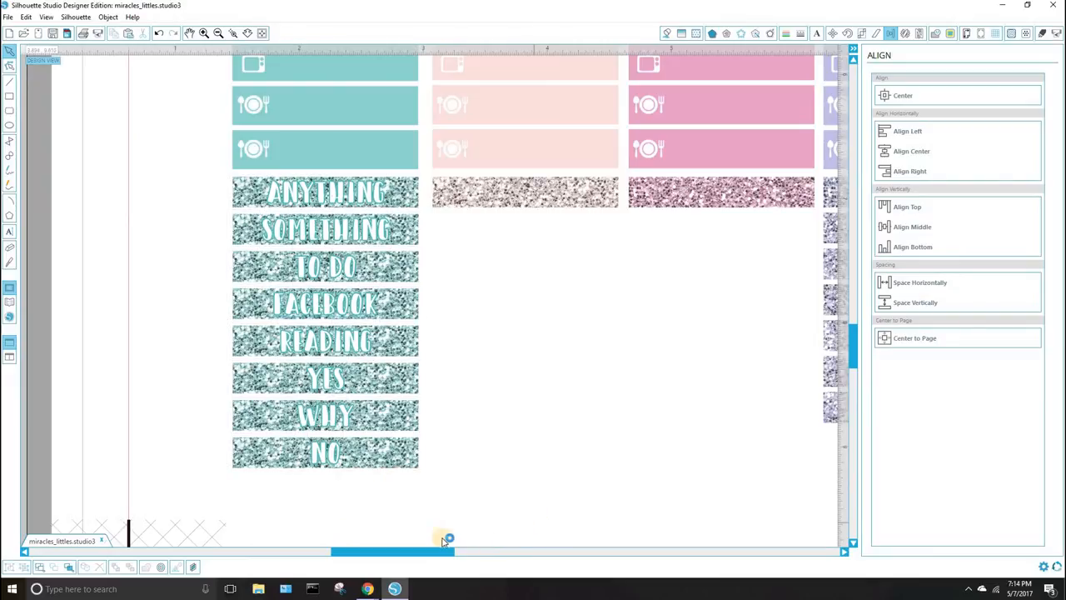
Copy the "ANYTHING" text from the first teal glitter strip and place the copy on the pale pink glitter strip
left_click(512, 193)
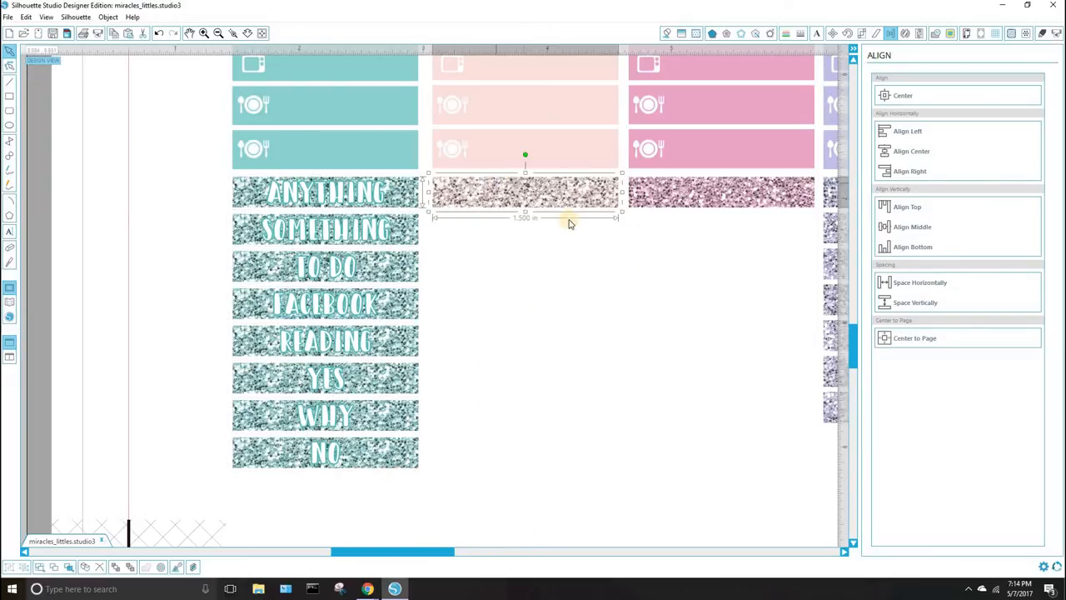
right_click(356, 195)
left_click(575, 349)
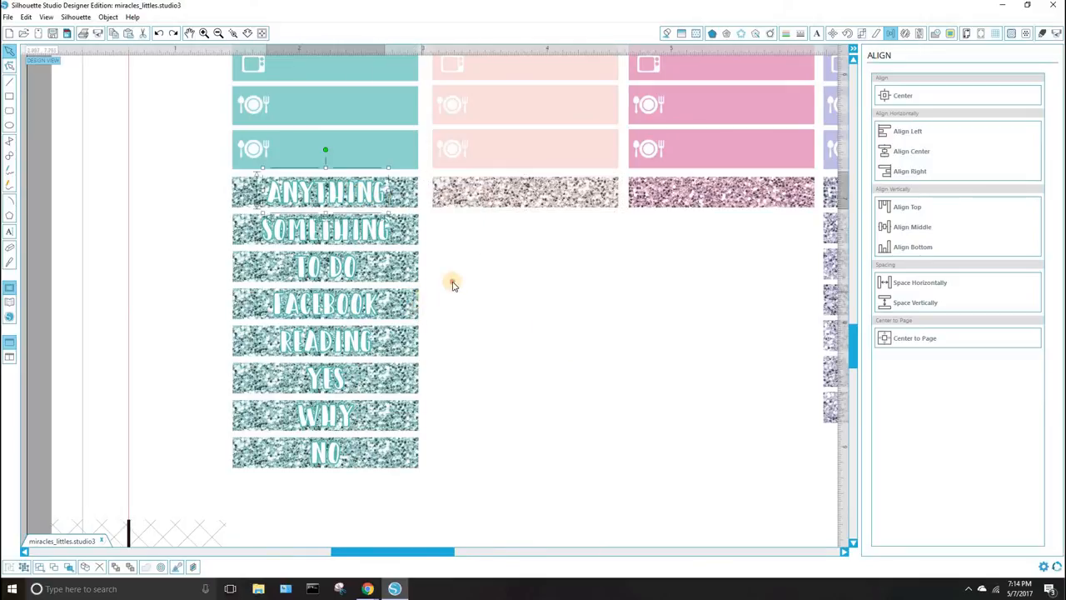
right_click(379, 189)
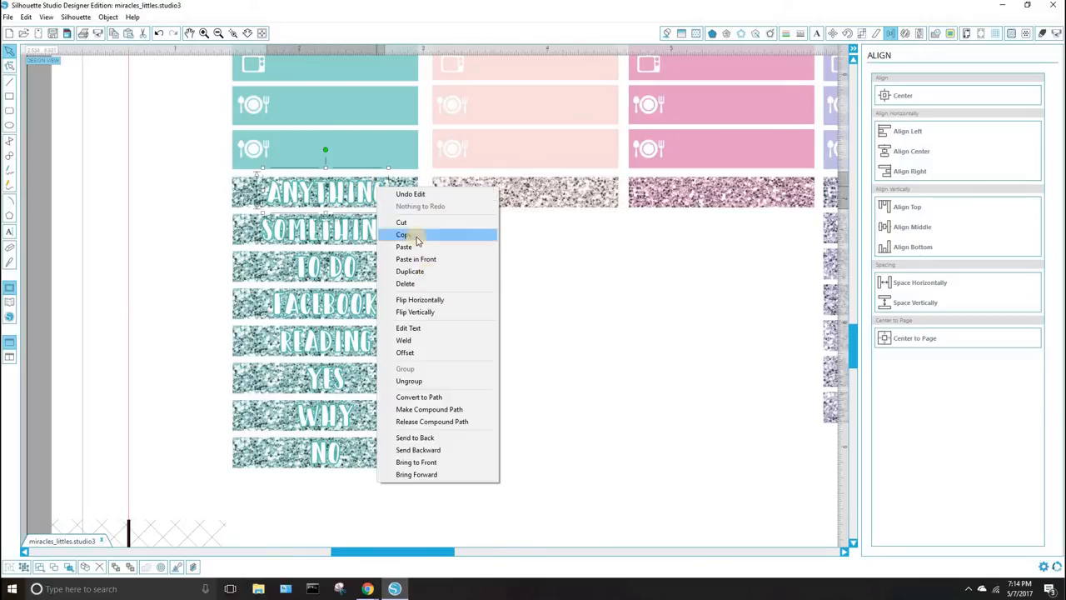
left_click(478, 237)
right_click(482, 242)
left_click(511, 302)
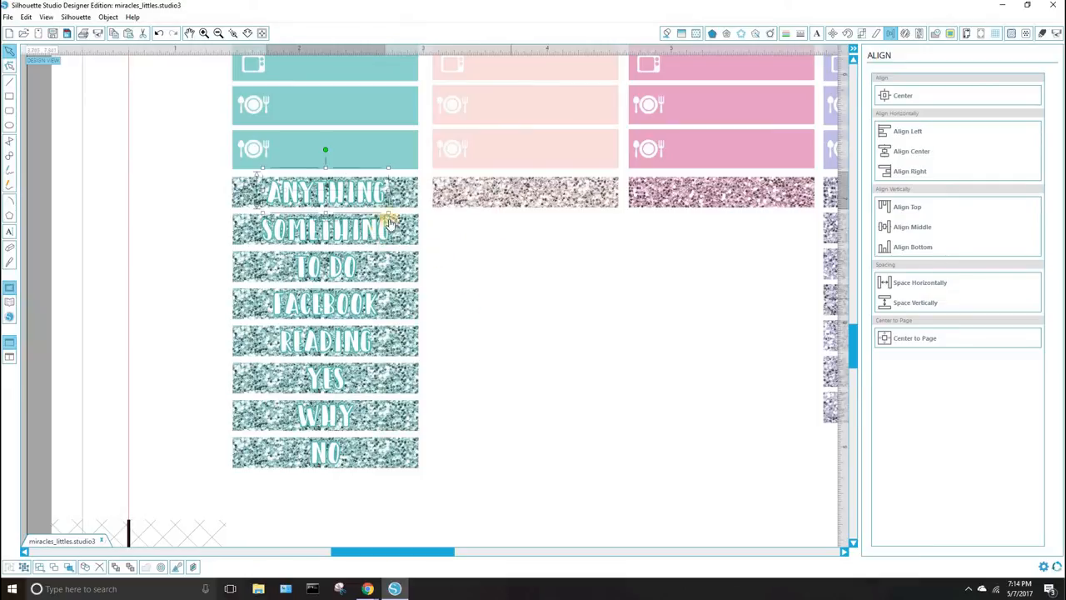
left_click_drag(398, 213, 577, 192)
Sample the pale pink of the strip above as the line color of the copied "ANYTHING" text
left_click(785, 33)
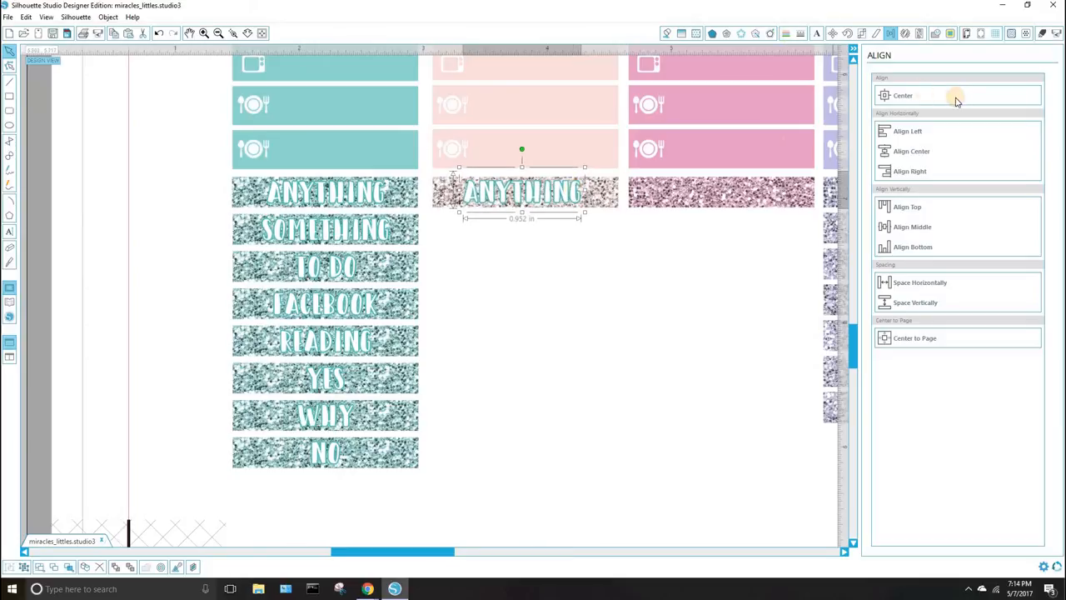
left_click(988, 103)
left_click(583, 148)
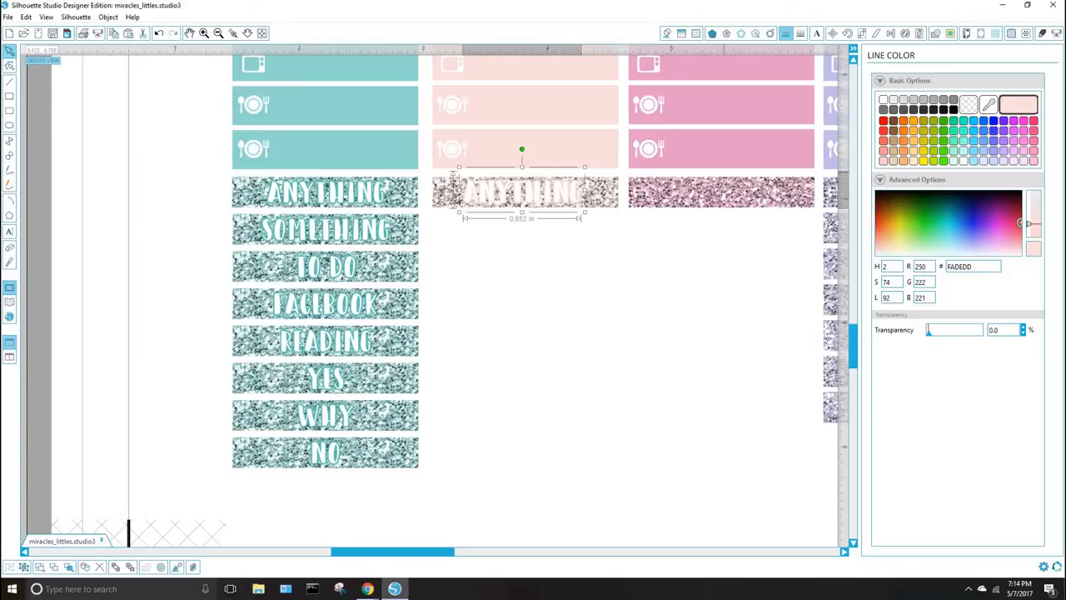
Switch to the w3schools HTML Color Picker in Chrome, look up FADEDD and copy the hex code of its 85% shade, f5bebc
key("alt+Tab")
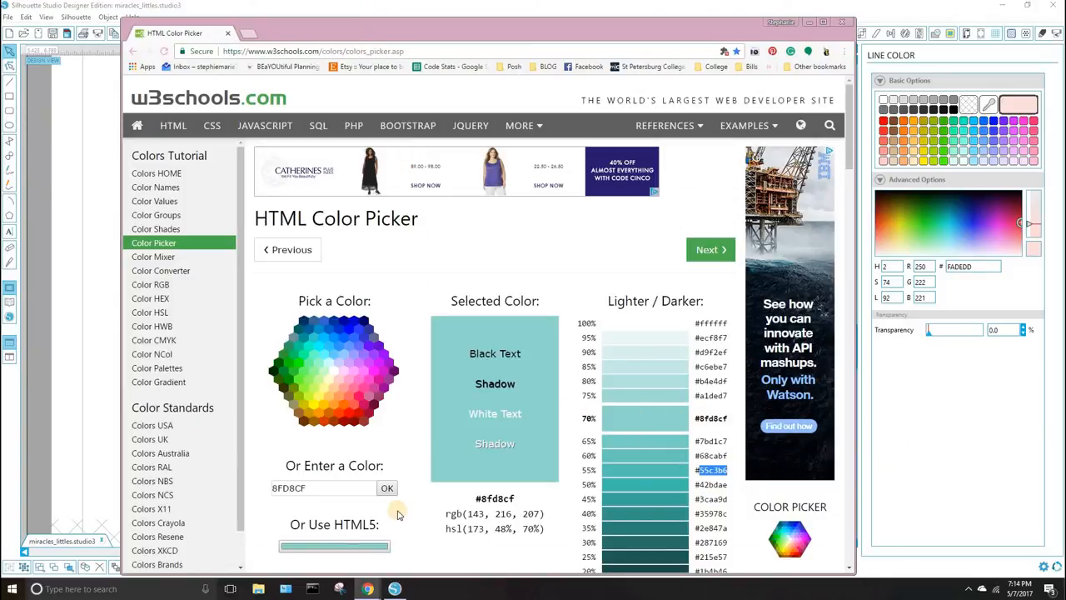
left_click_drag(315, 489, 199, 487)
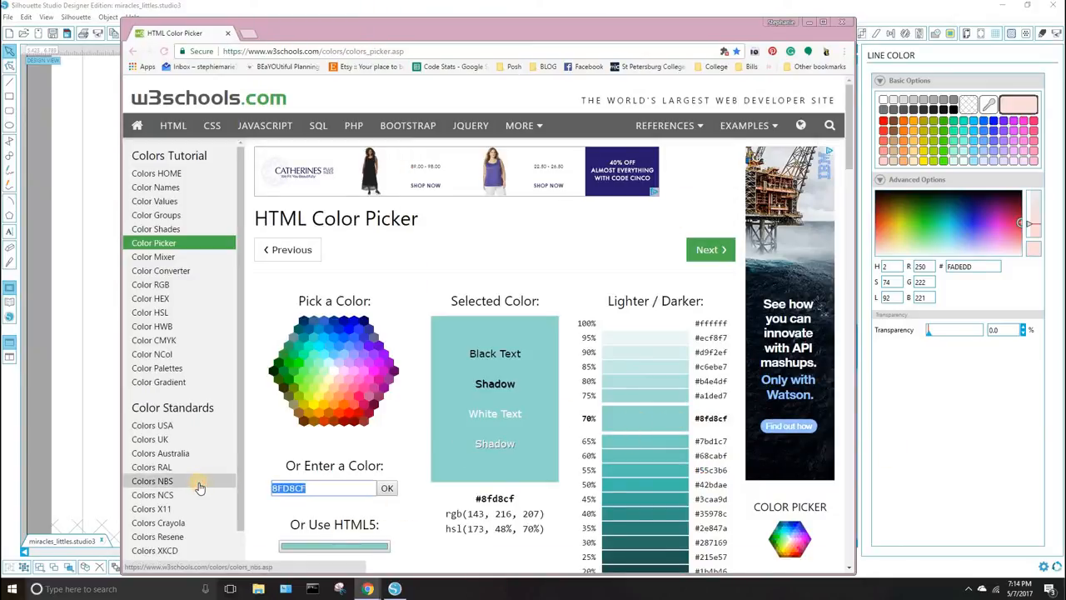
type("FADedd")
left_click(386, 488)
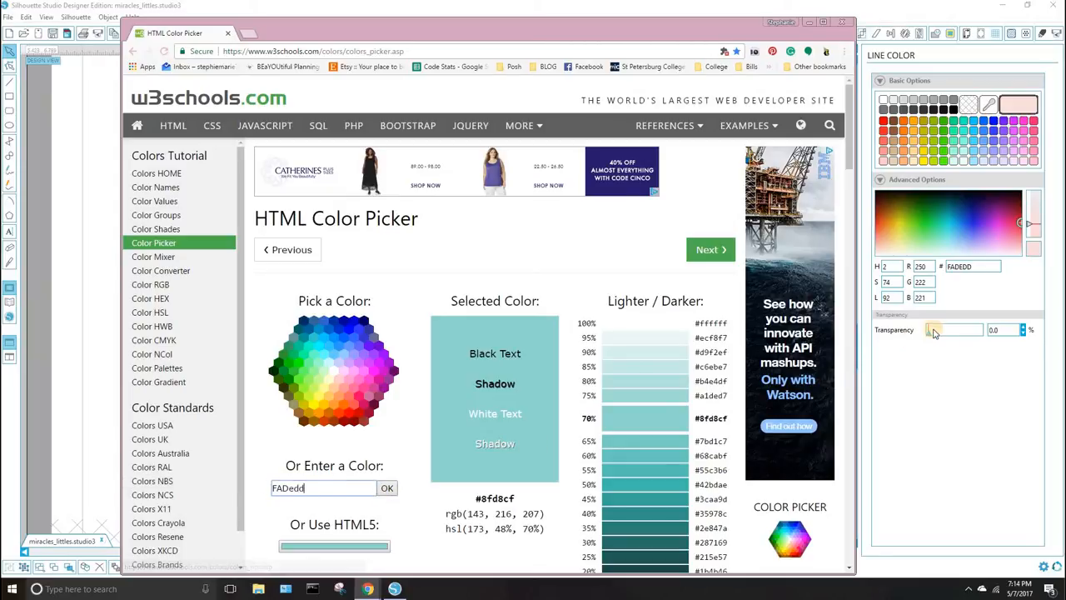
left_click_drag(727, 390, 696, 385)
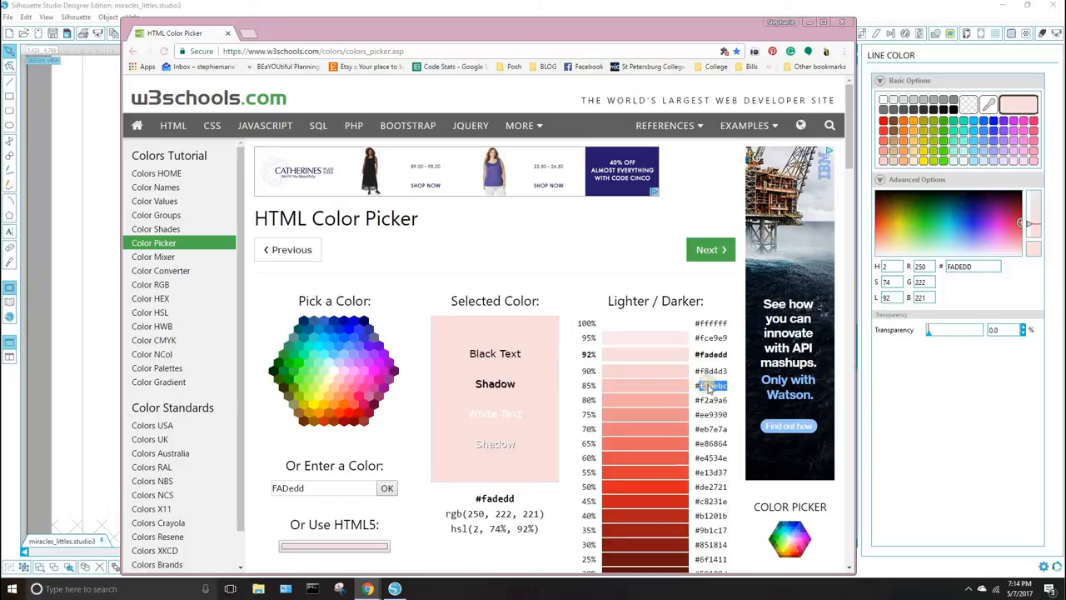
right_click(701, 384)
left_click(728, 392)
Back in Silhouette Studio, set the line color of the pale pink strip's "ANYTHING" text to f5bebc
left_click(985, 266)
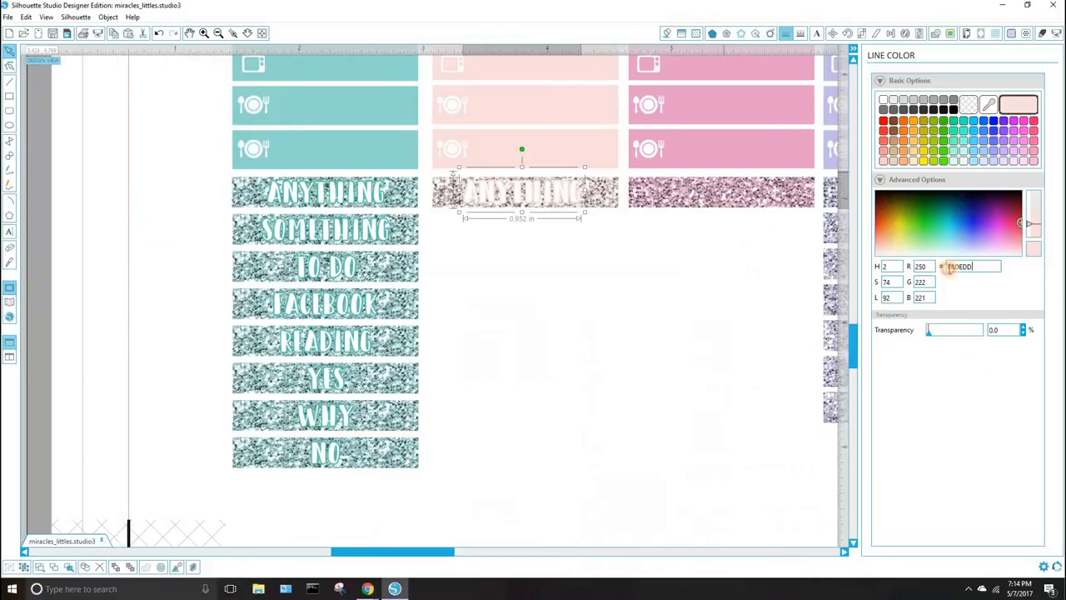
double_click(958, 268)
key("ctrl+v")
key("Return")
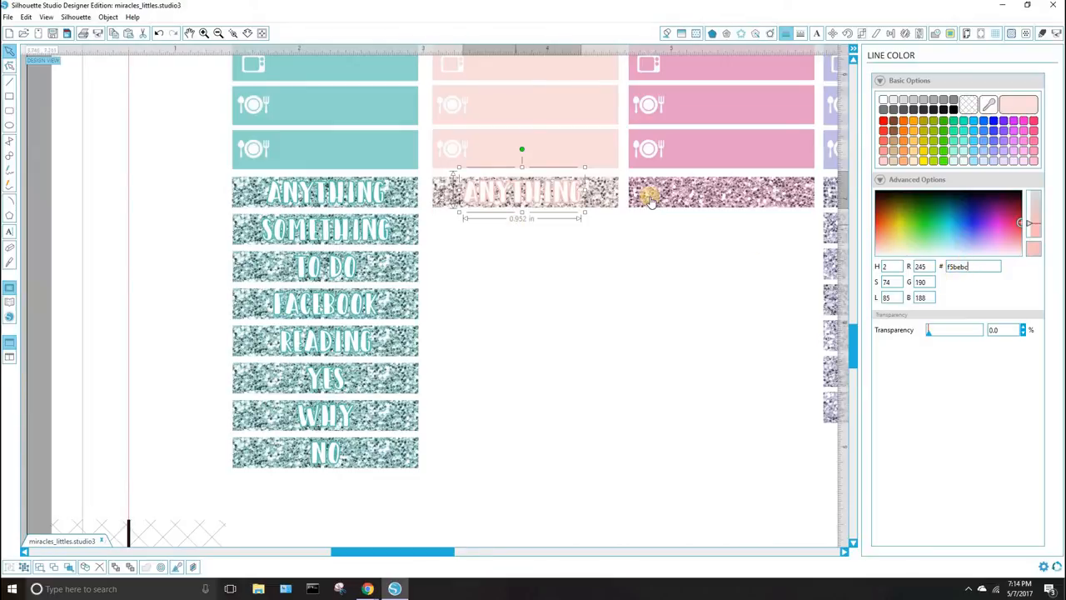
left_click(546, 298)
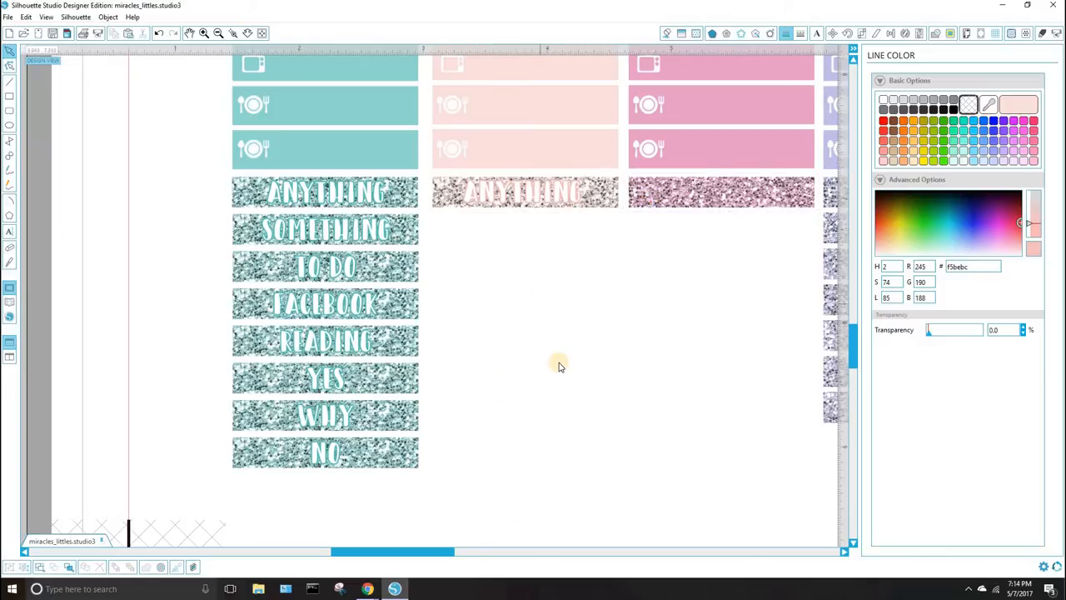
Move the blank lavender strip from below the page to under the last teal glitter strip, and move the "NO" text onto it
scroll(559, 366, "down", 6)
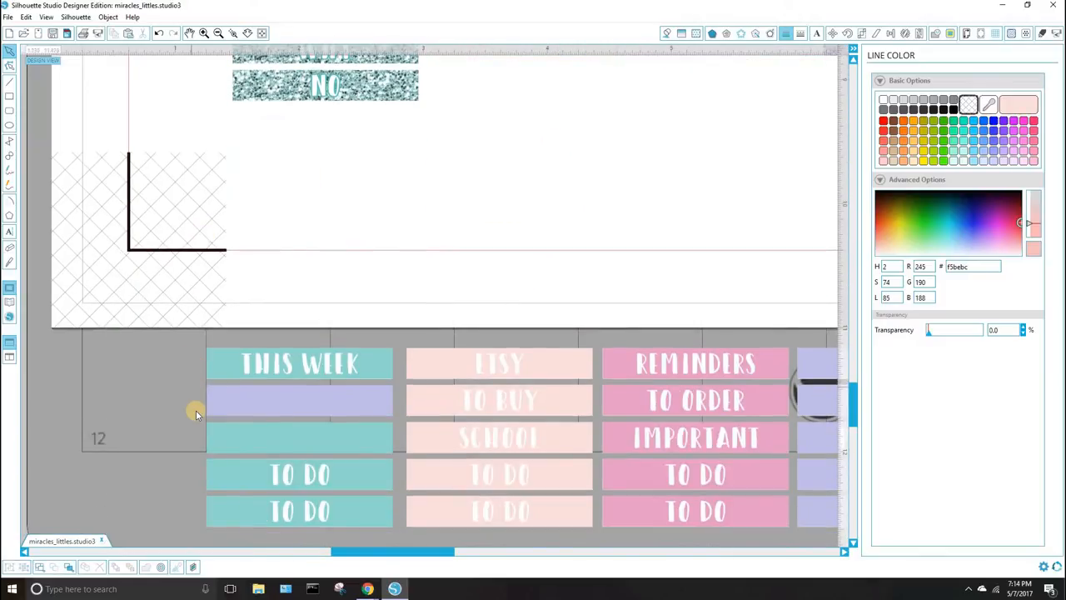
left_click(273, 410)
mouse_move(273, 411)
left_mouse_down()
mouse_move(302, 112)
mouse_move(325, 117)
mouse_move(318, 124)
left_mouse_up()
left_click(306, 170)
left_click(343, 134)
left_click(319, 114, "shift")
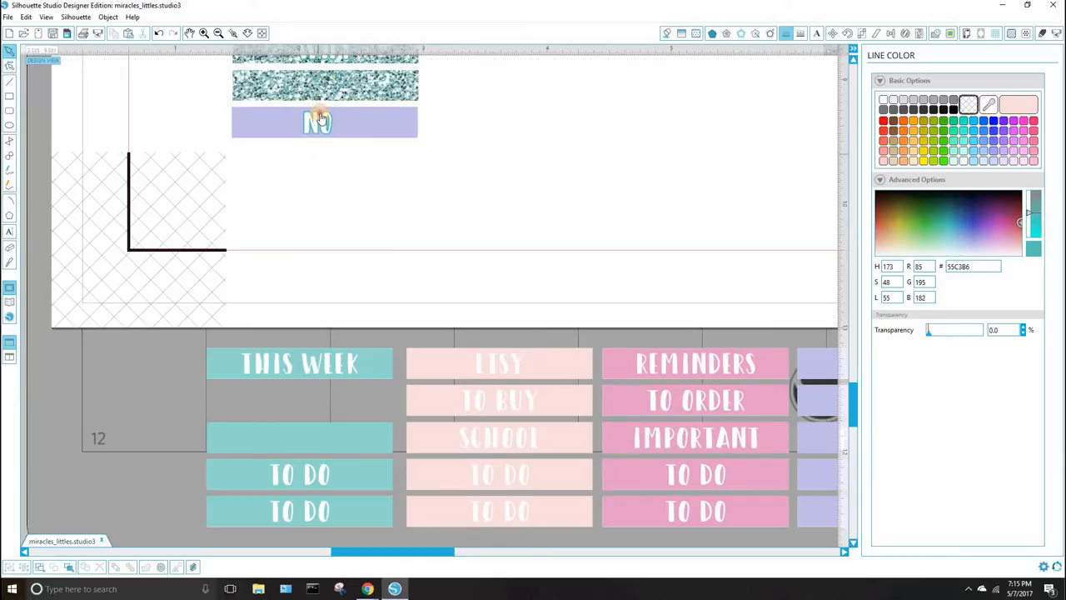
left_click(502, 326)
scroll(504, 331, "up", 3)
scroll(503, 331, "up", 5)
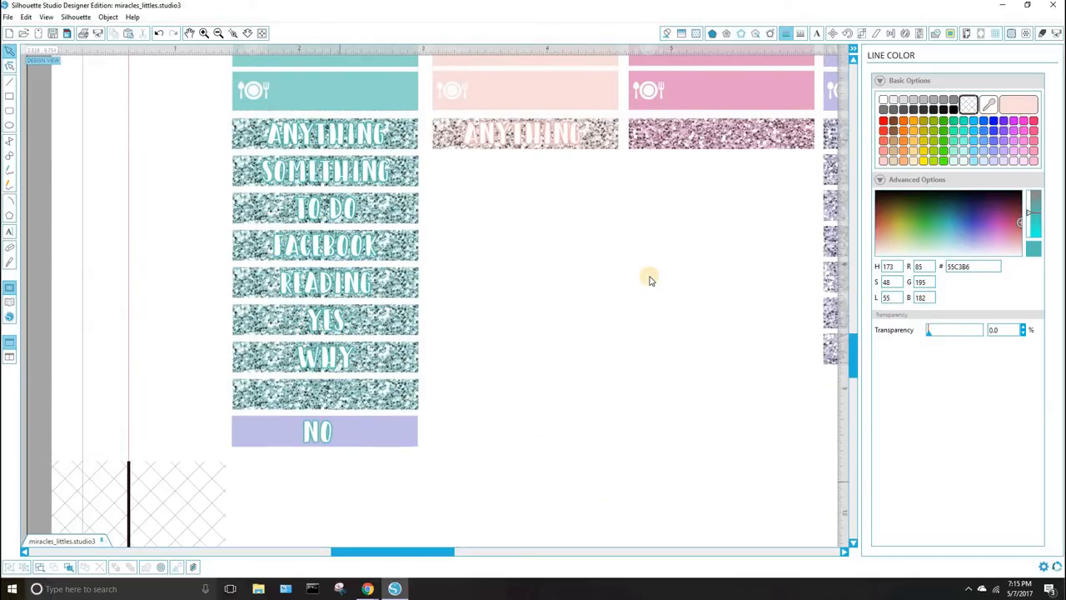
scroll(649, 279, "down", 2)
scroll(638, 280, "up", 5)
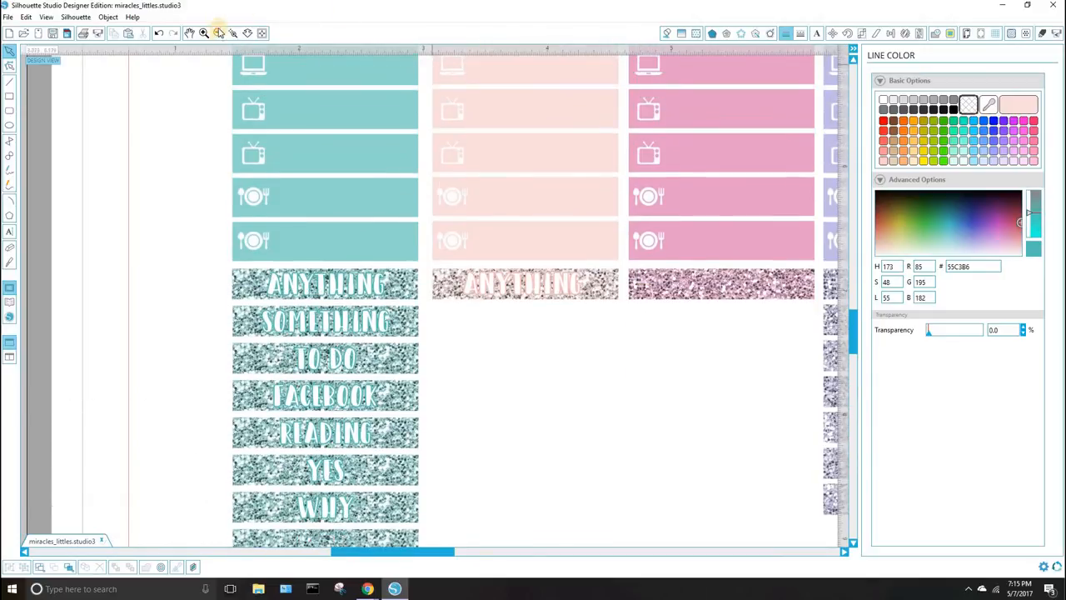
left_click(218, 32)
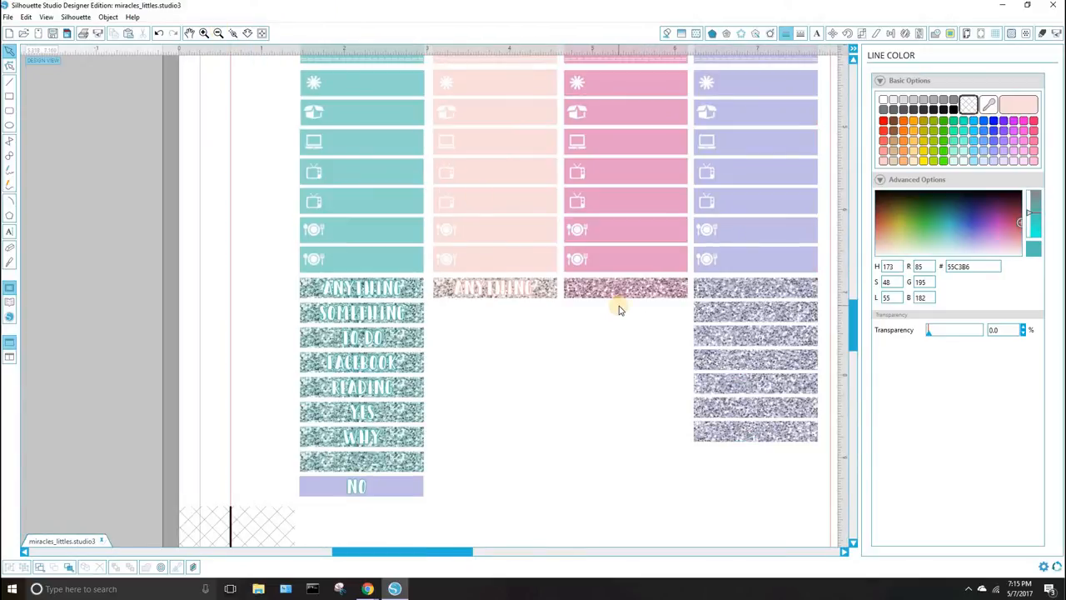
scroll(611, 308, "down", 1)
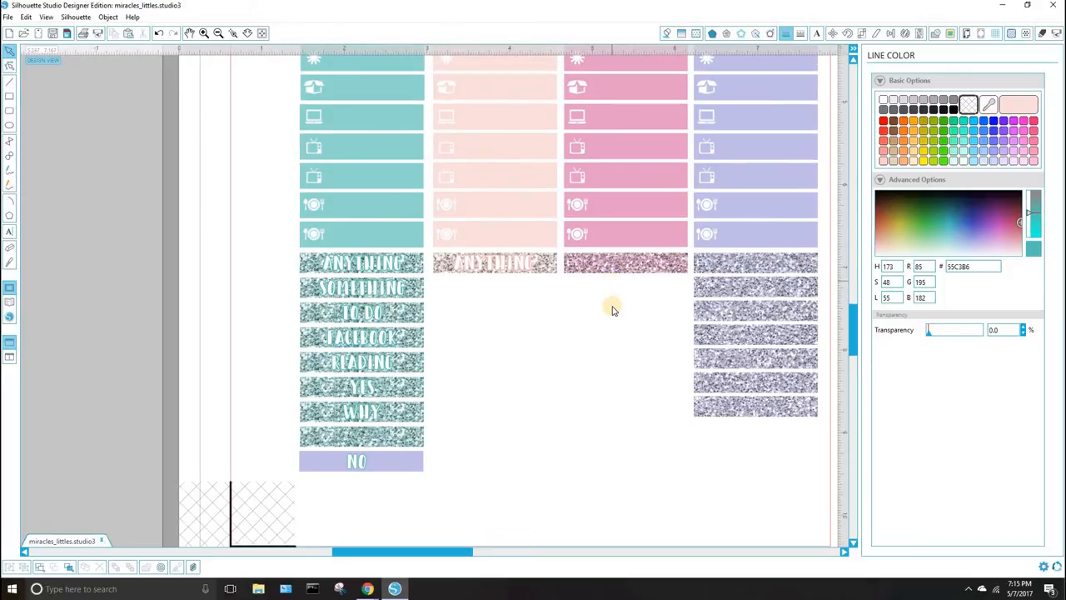
scroll(610, 313, "up", 3)
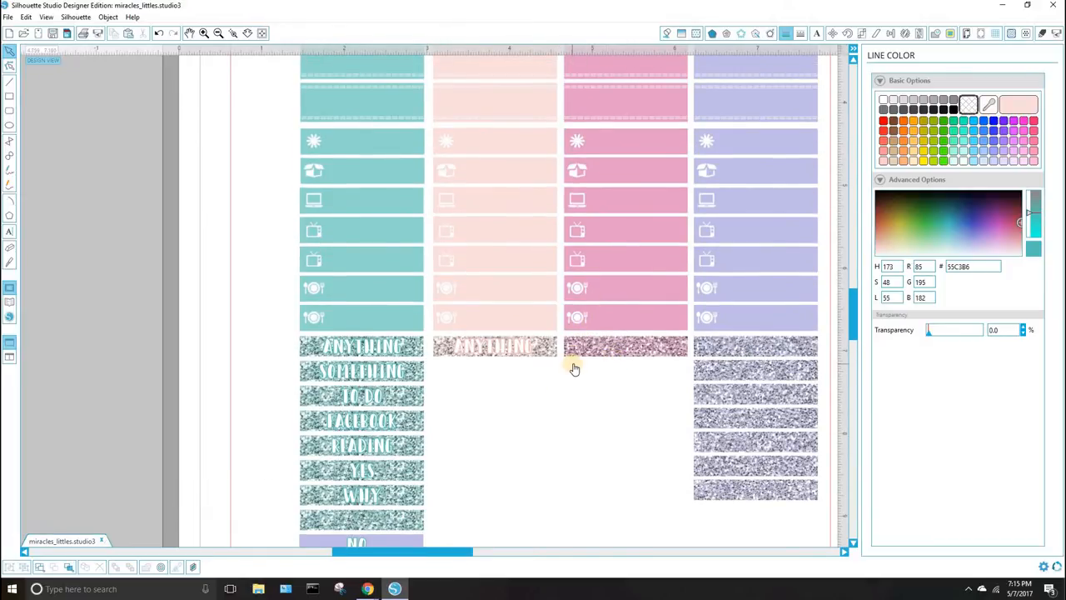
scroll(574, 368, "up", 5)
scroll(578, 369, "down", 8)
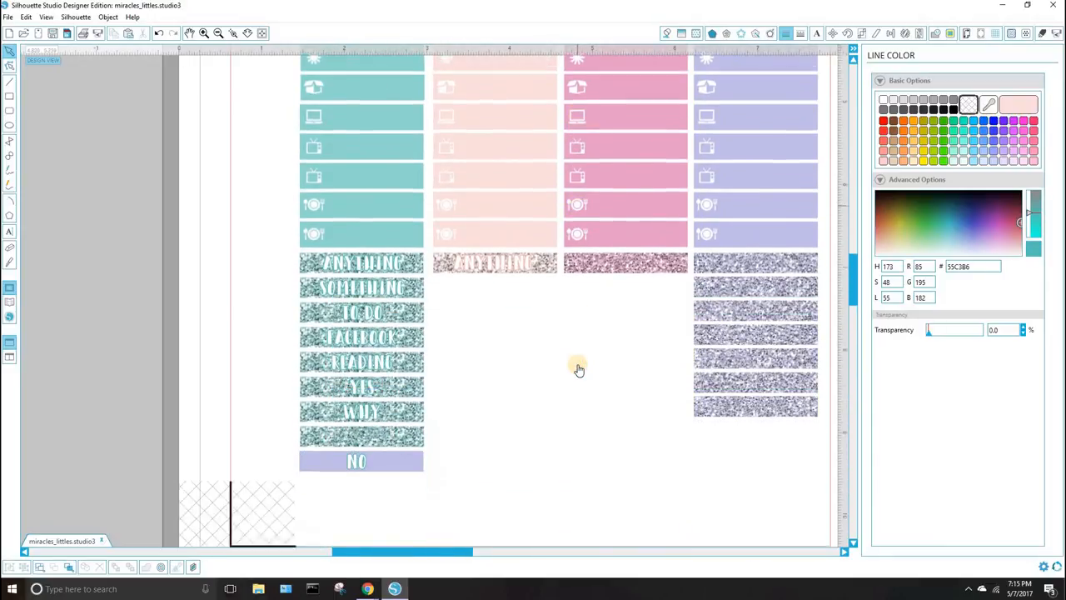
scroll(578, 369, "down", 3)
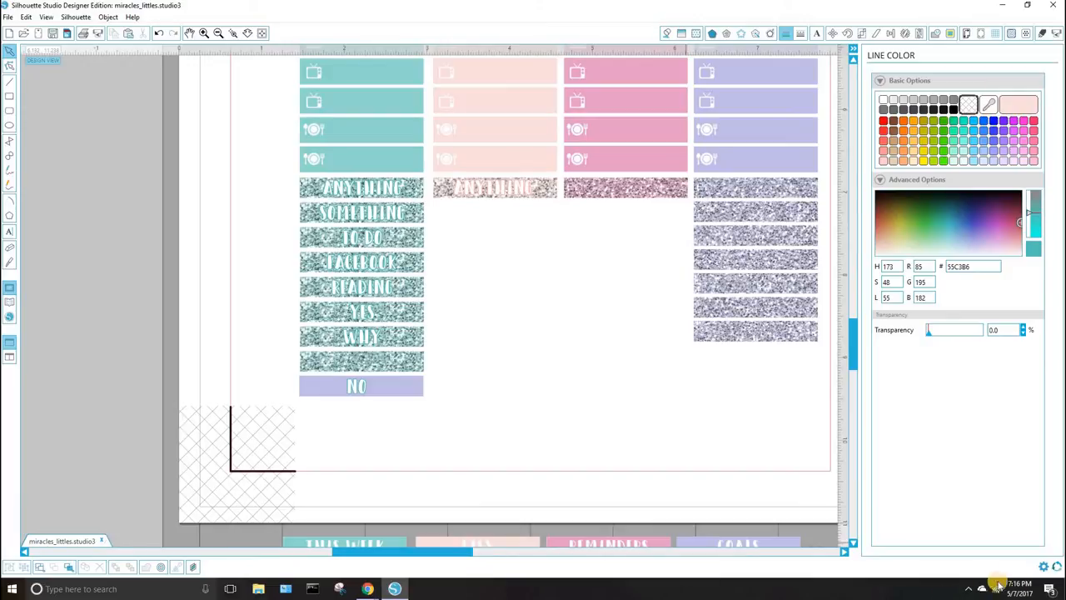
left_click(969, 588)
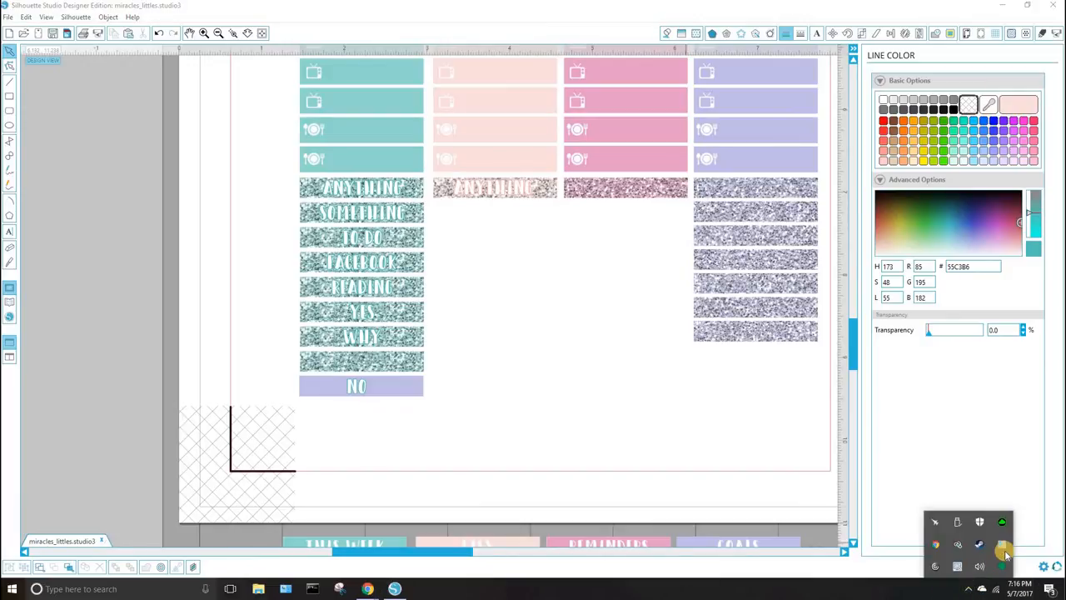
right_click(958, 569)
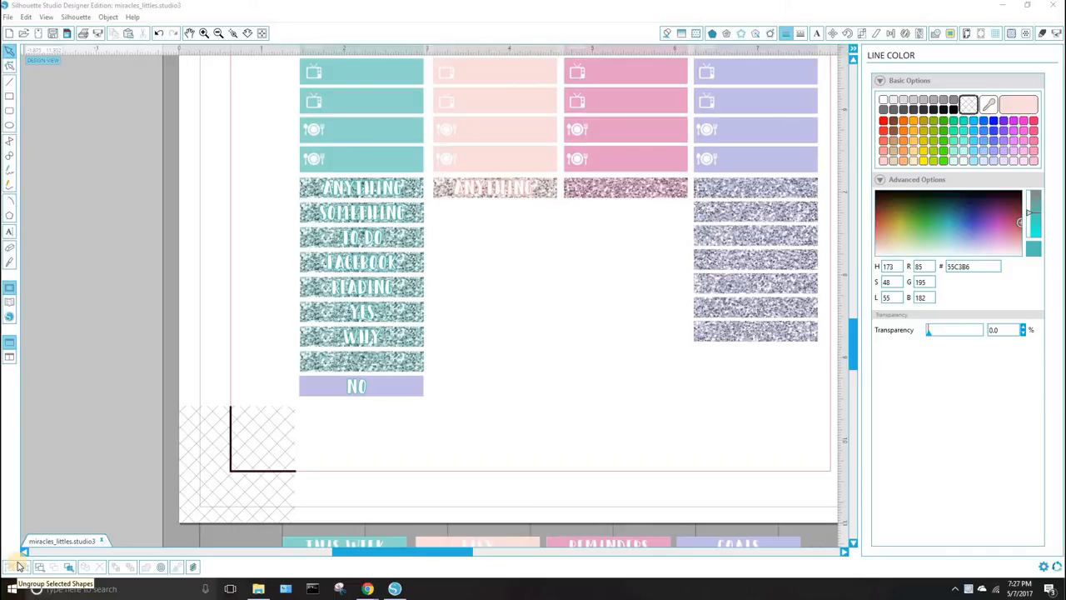
left_click(218, 34)
scroll(636, 330, "up", 3)
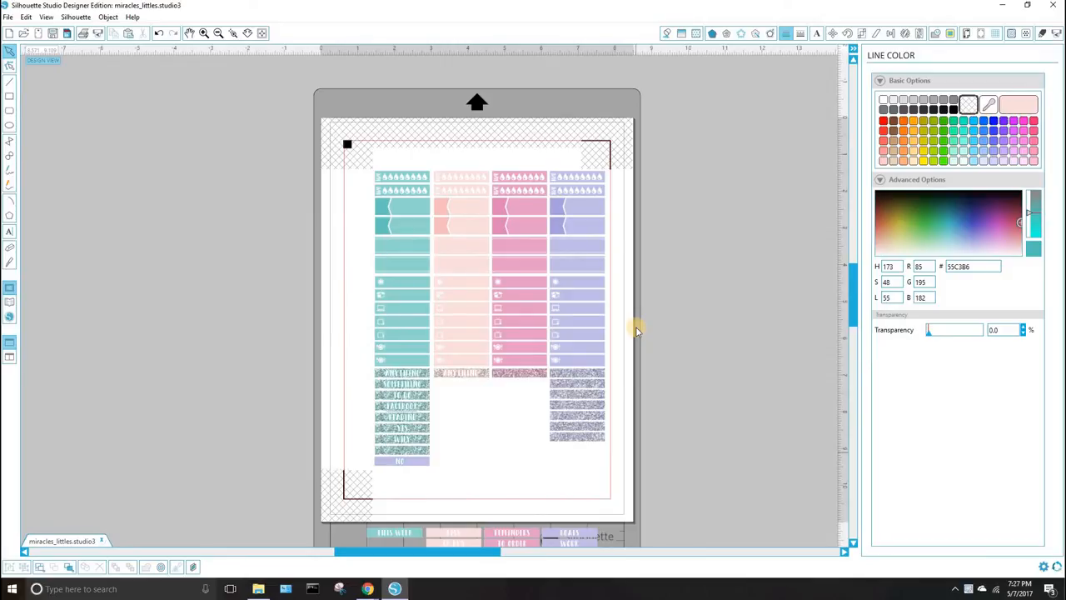
left_click_drag(700, 508, 523, 398)
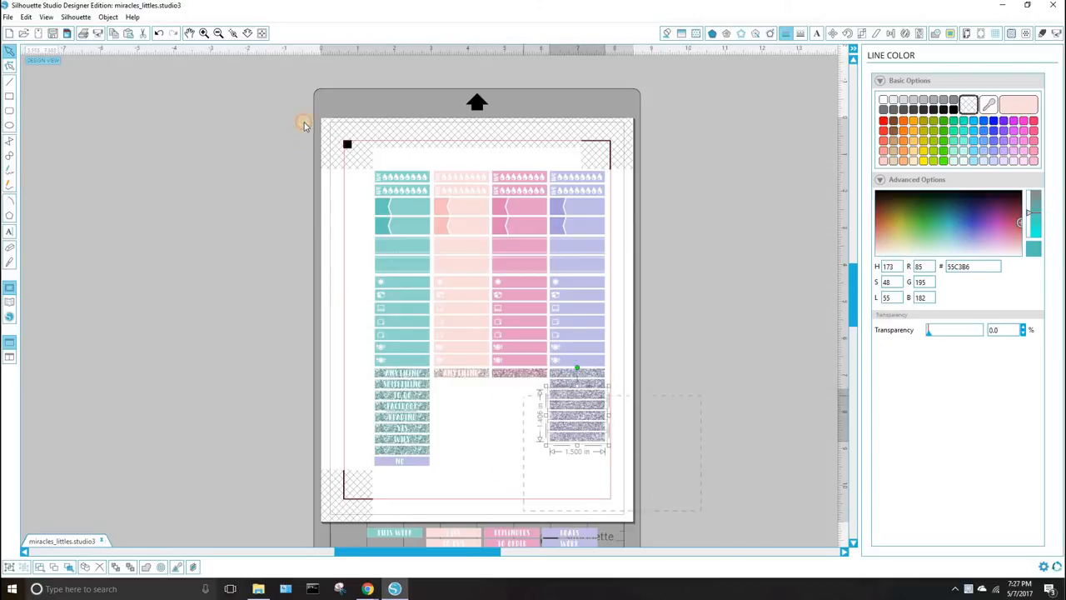
left_click_drag(304, 125, 289, 74)
left_click(662, 175)
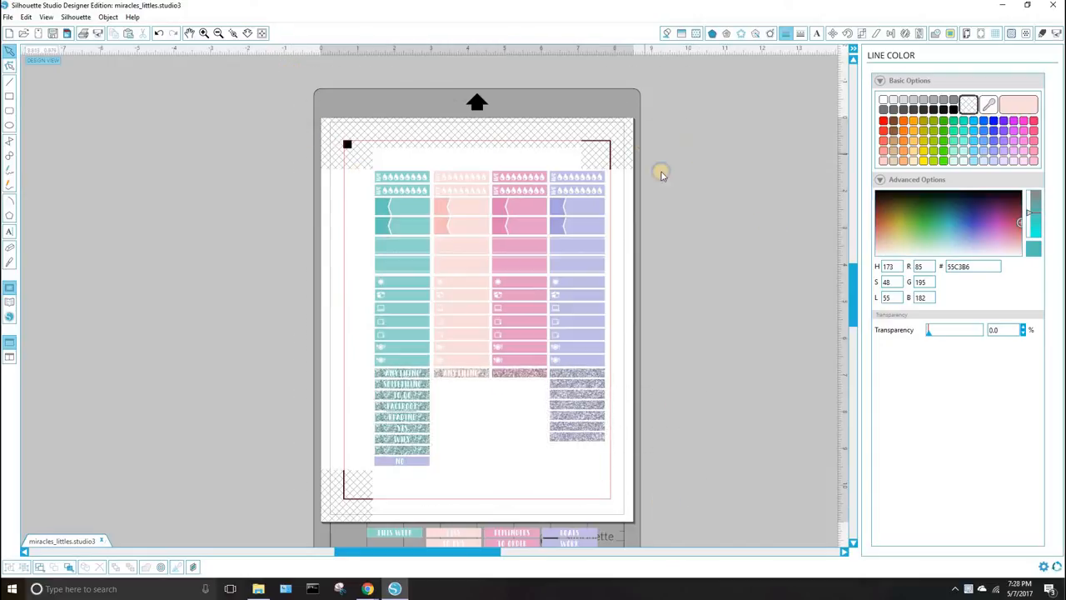
Select all the stickers and text, switch the cut mode to Standard and set their cut style to Cut Edge
right_click(662, 175)
left_click(676, 188)
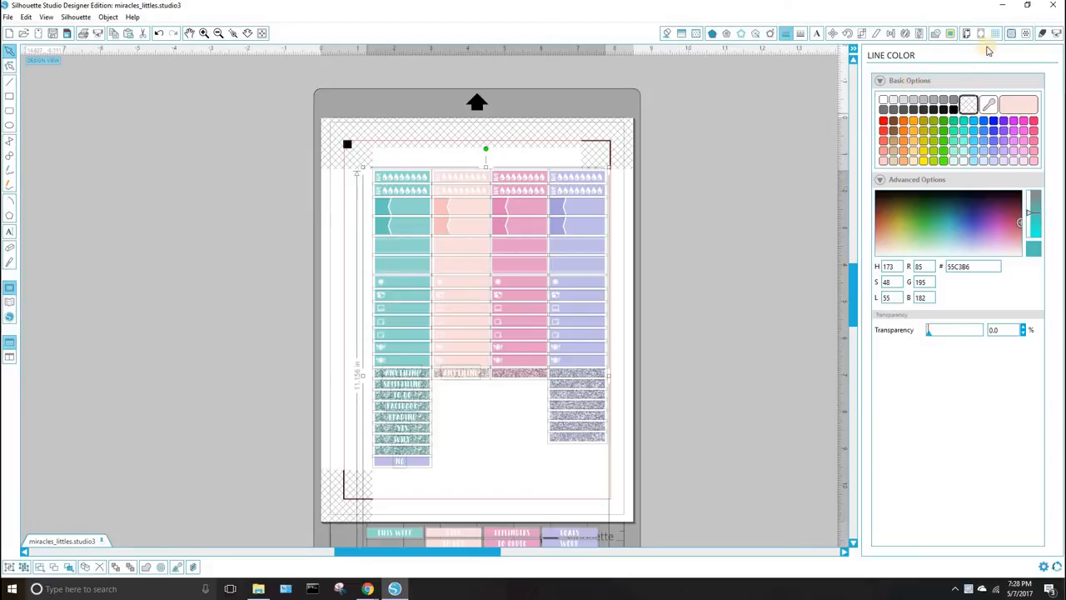
left_click(1041, 34)
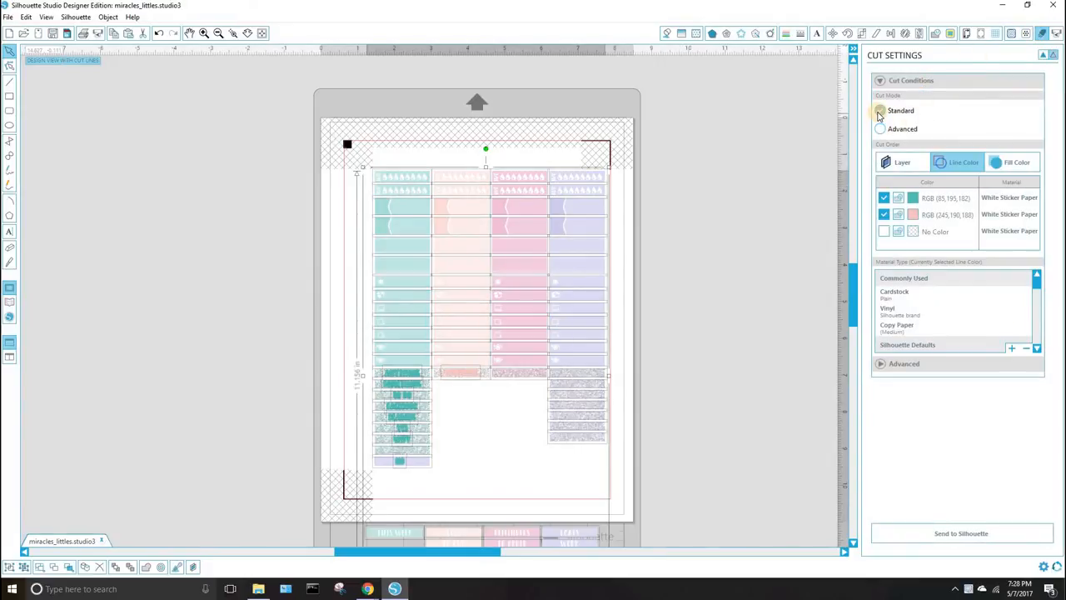
left_click(880, 111)
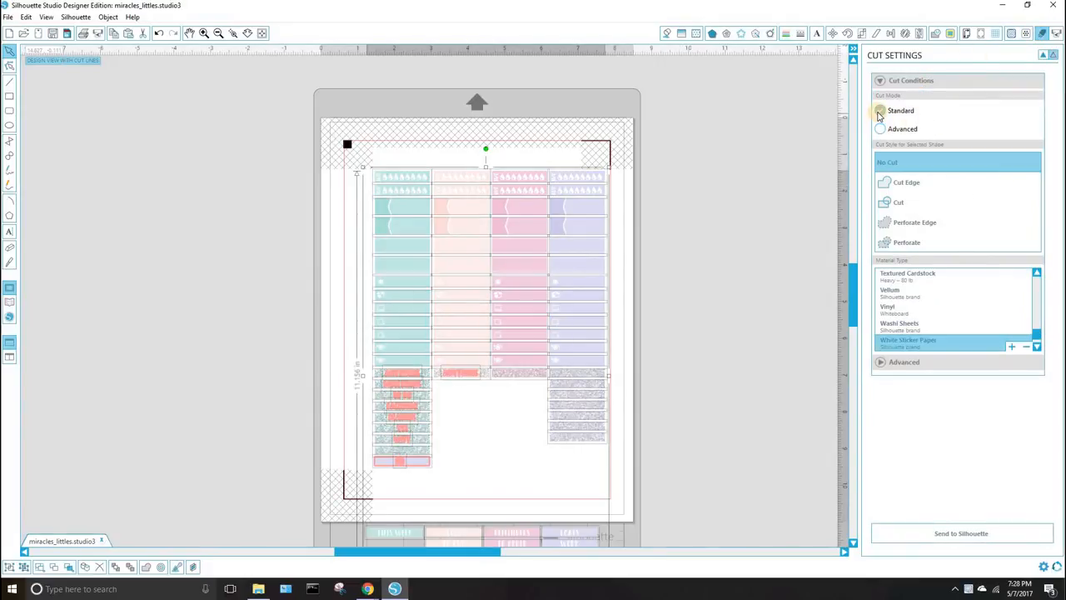
left_click(909, 184)
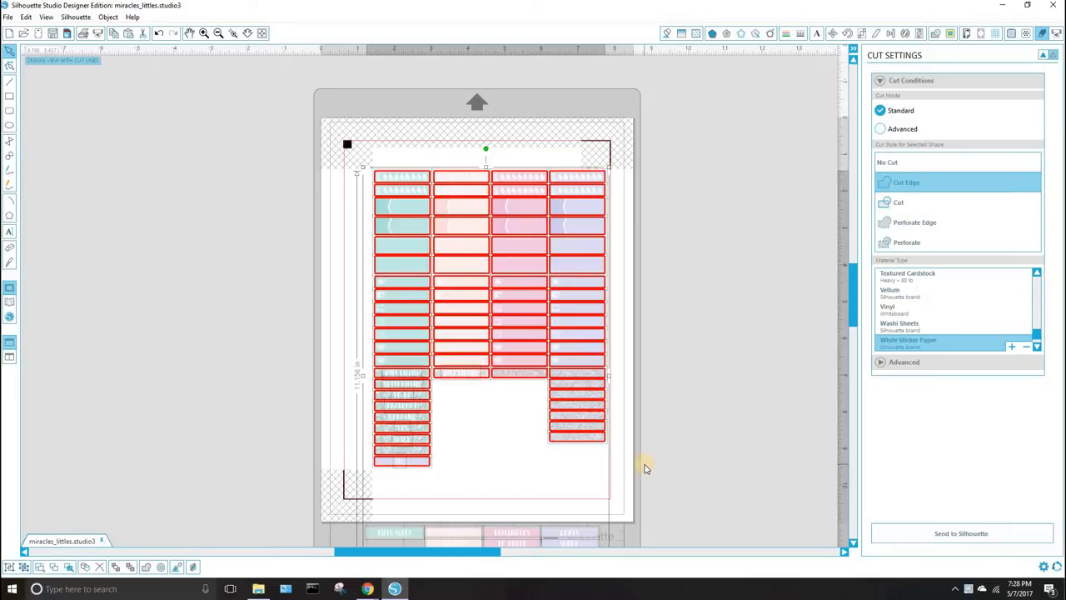
left_click(644, 468)
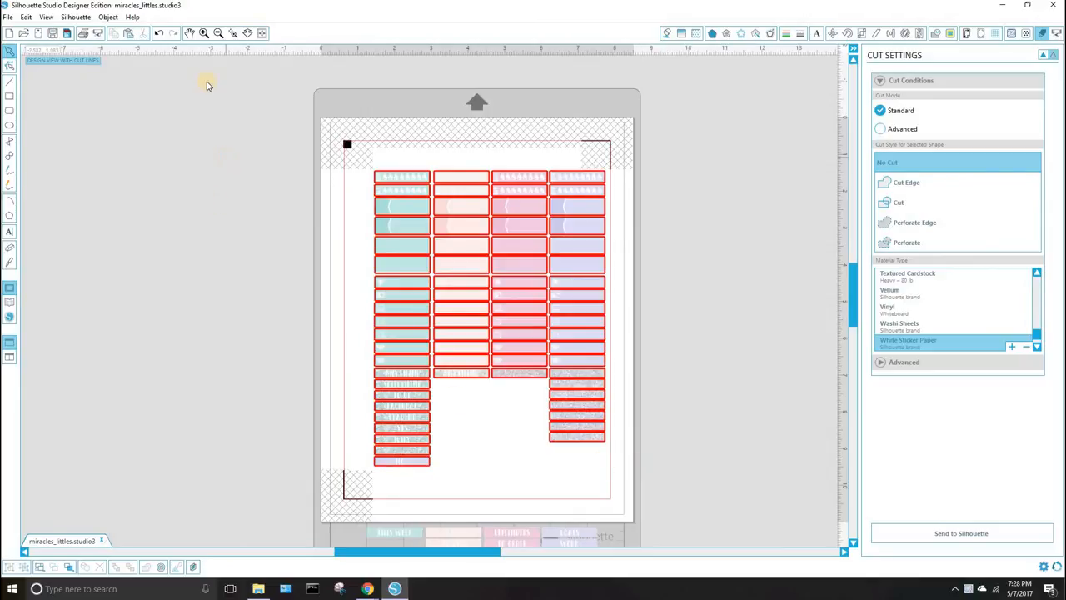
left_click(204, 34)
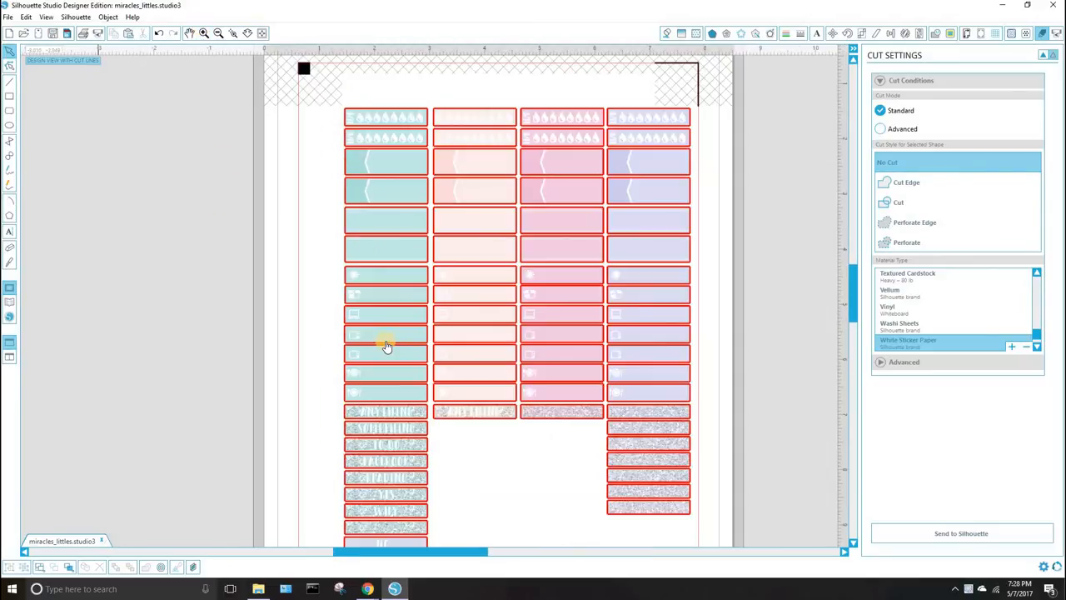
scroll(386, 345, "down", 2)
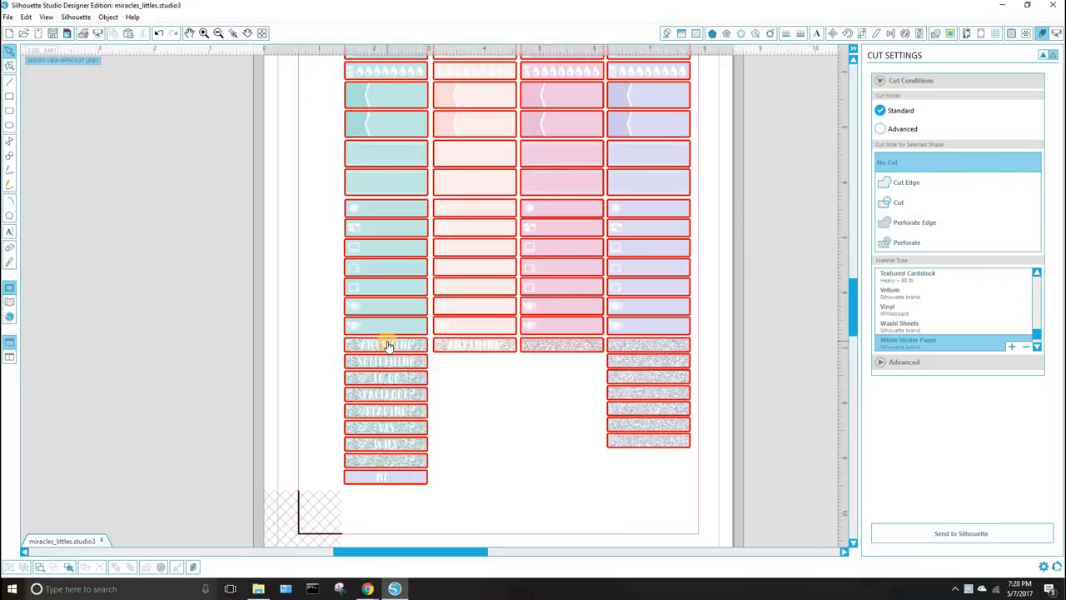